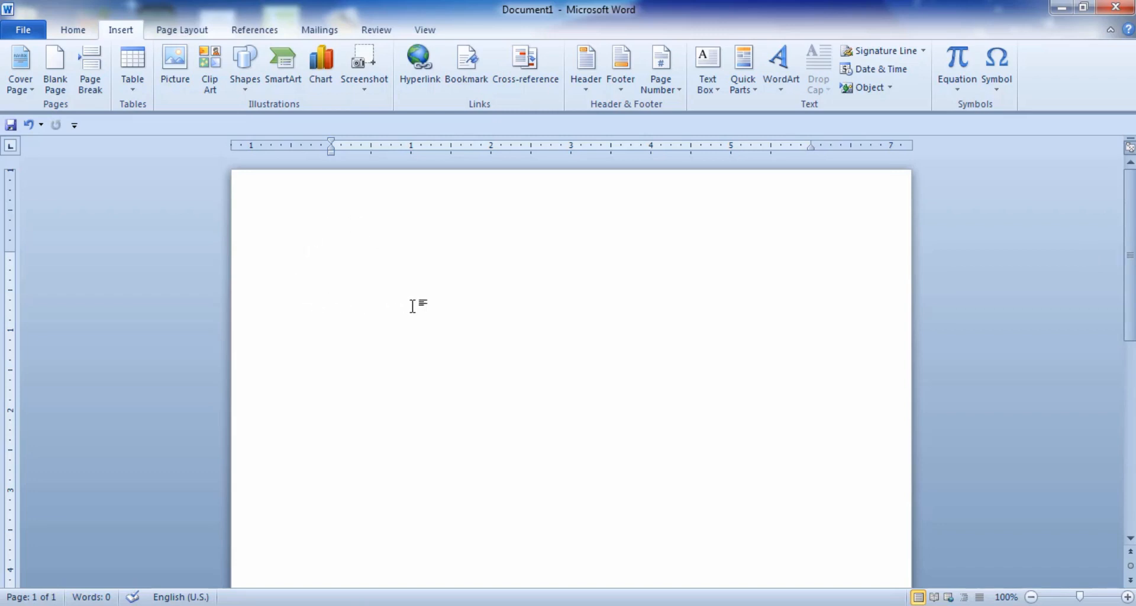
Step: Enter a line of random sample text in the blank document and erase it completely
{"action": "type", "text": "Fjw'pofwe[efjo"}
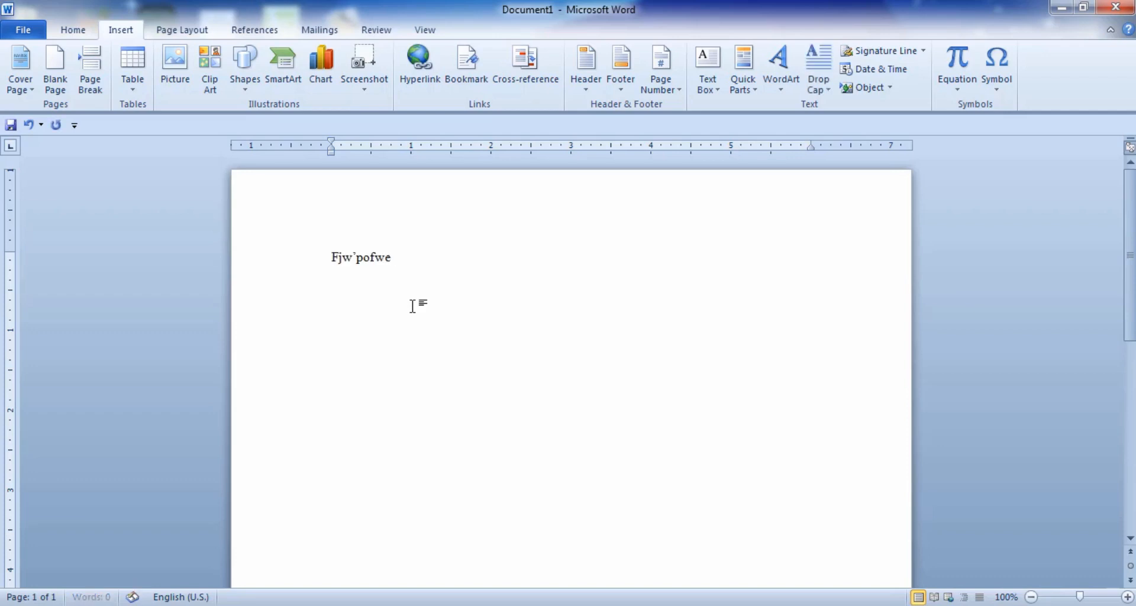
{"action": "key", "text": "BackSpace"}
{"action": "key", "text": "BackSpace"}
{"action": "key", "text": "BackSpace"}
{"action": "key", "text": "BackSpace"}
{"action": "key", "text": "BackSpace"}
{"action": "key", "text": "BackSpace"}
{"action": "key", "text": "BackSpace"}
{"action": "key", "text": "BackSpace"}
{"action": "key", "text": "BackSpace"}
{"action": "key", "text": "BackSpace"}
{"action": "key", "text": "BackSpace"}
{"action": "key", "text": "BackSpace"}
{"action": "key", "text": "BackSpace"}
{"action": "key", "text": "BackSpace"}
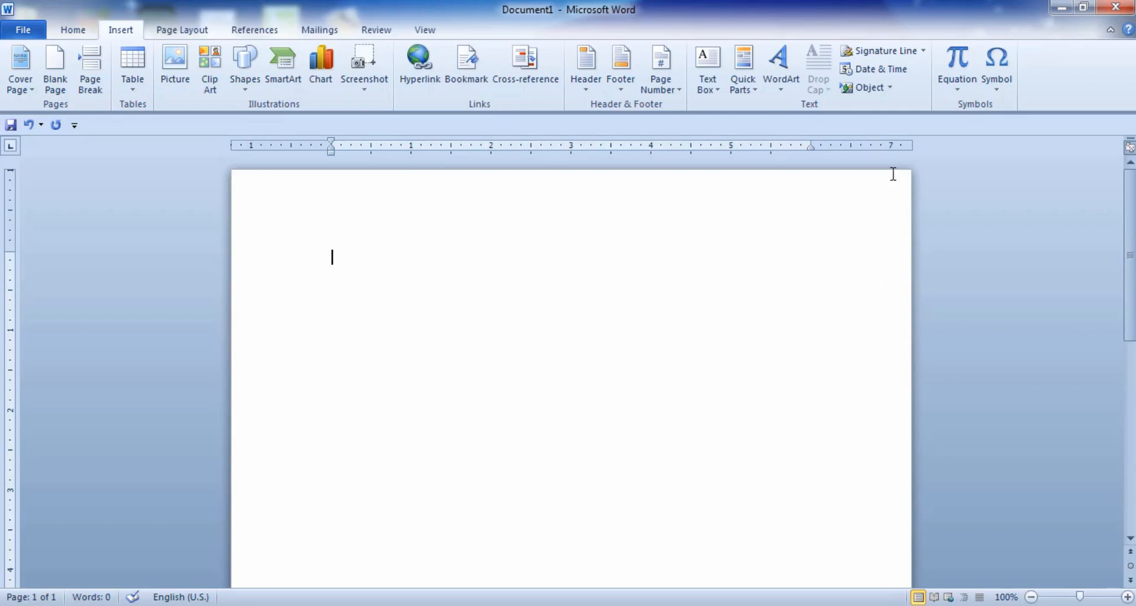
Step: Insert the built-in Alphabet Sidebar text box, look over its full length, and delete it
{"action": "left_click", "coordinate": [717, 91]}
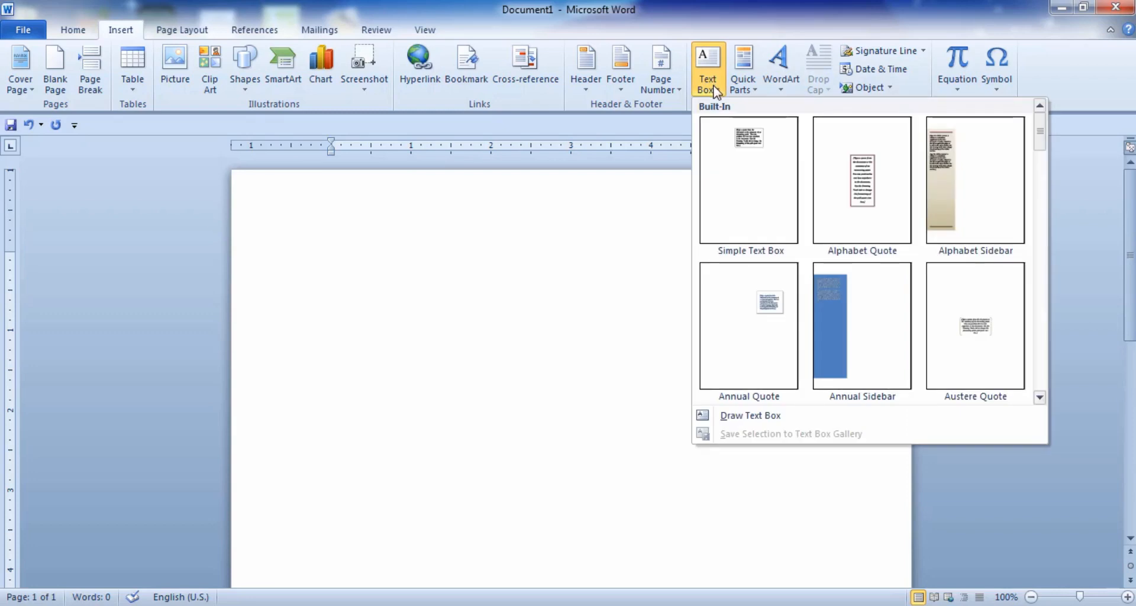
{"action": "left_click", "coordinate": [963, 190]}
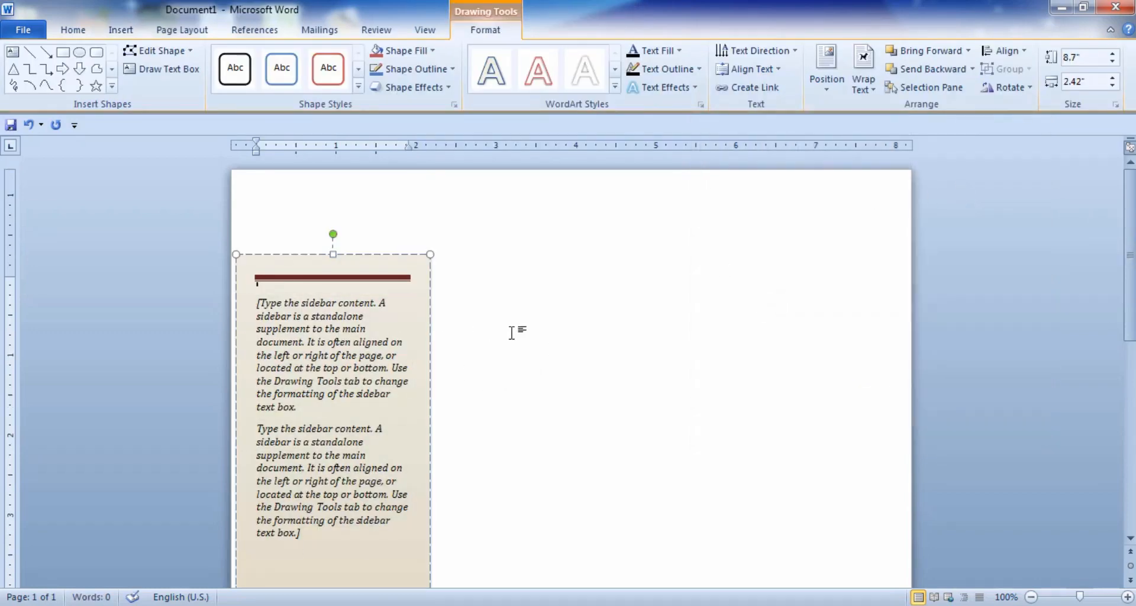
{"action": "scroll", "coordinate": [512, 332], "scroll_direction": "down", "scroll_amount": 10}
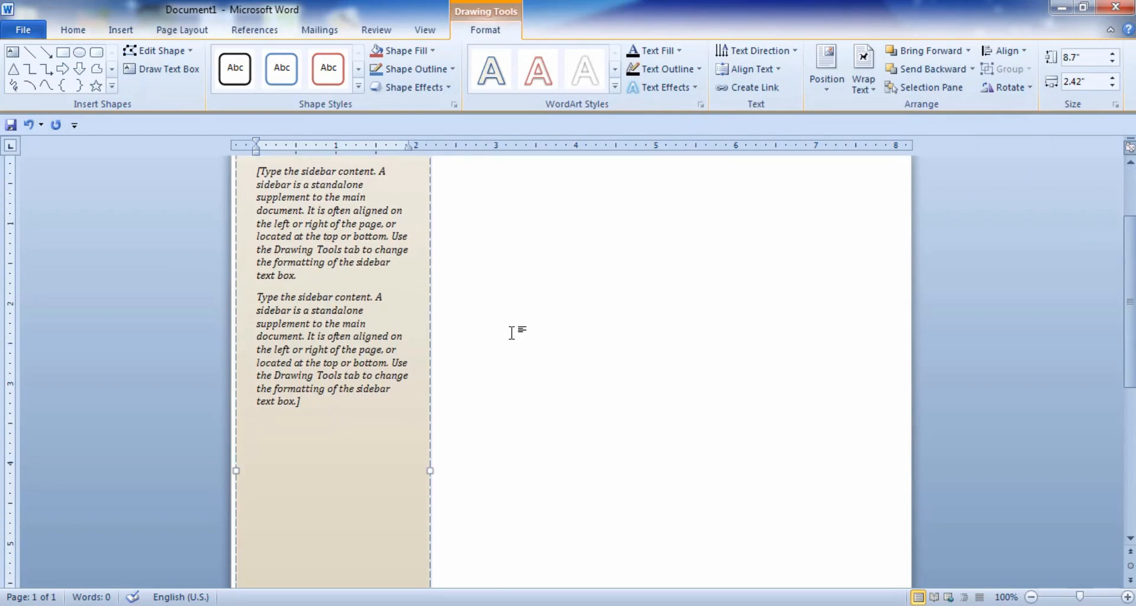
{"action": "scroll", "coordinate": [512, 333], "scroll_direction": "up", "scroll_amount": 7}
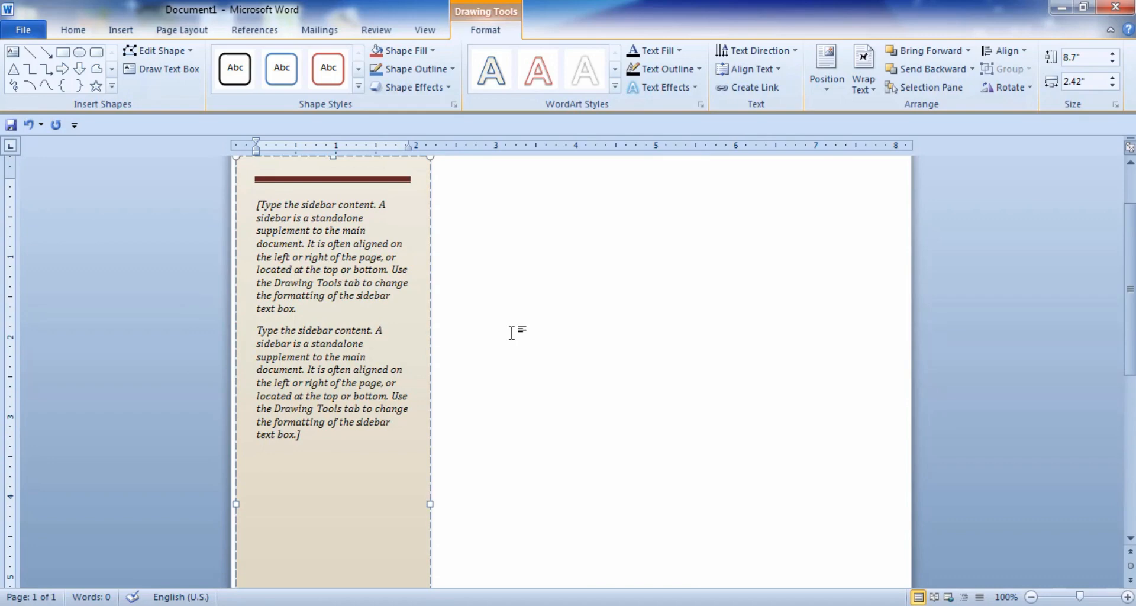
{"action": "scroll", "coordinate": [512, 332], "scroll_direction": "up", "scroll_amount": 3}
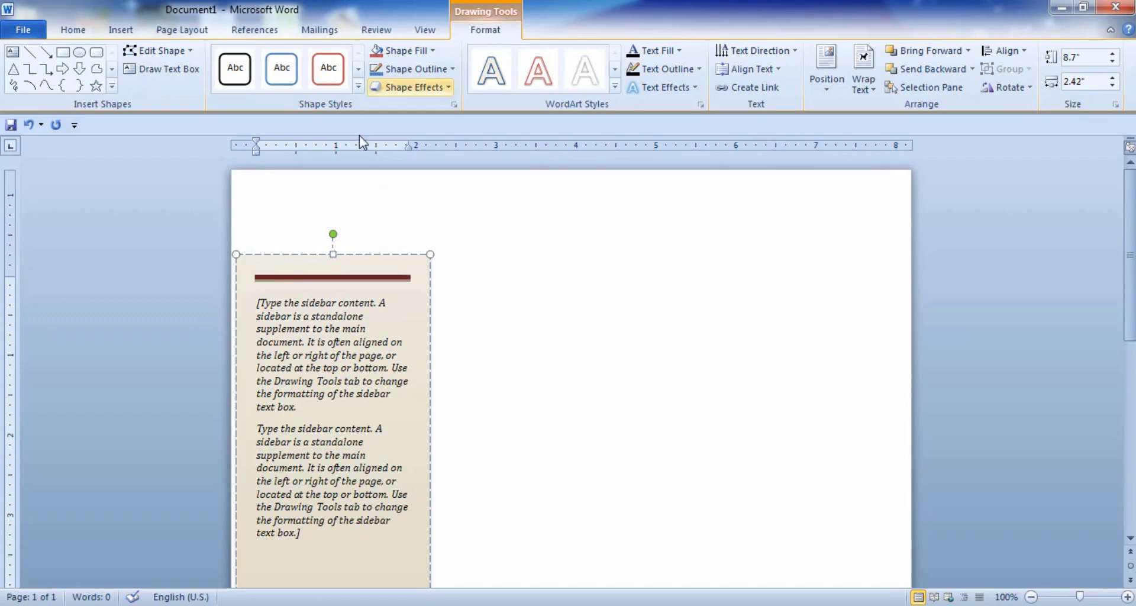
{"action": "left_click_drag", "start_coordinate": [367, 255], "coordinate": [590, 255]}
{"action": "key", "text": "Delete"}
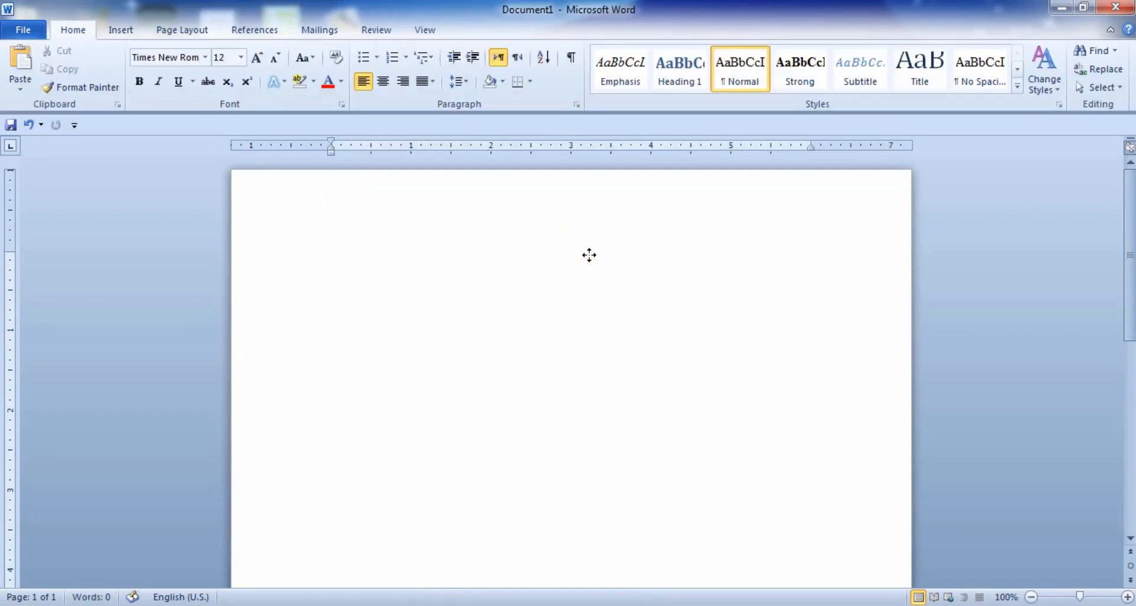
Step: Insert the built-in Braces Quote 2 text box from the text box gallery
{"action": "left_click", "coordinate": [130, 31]}
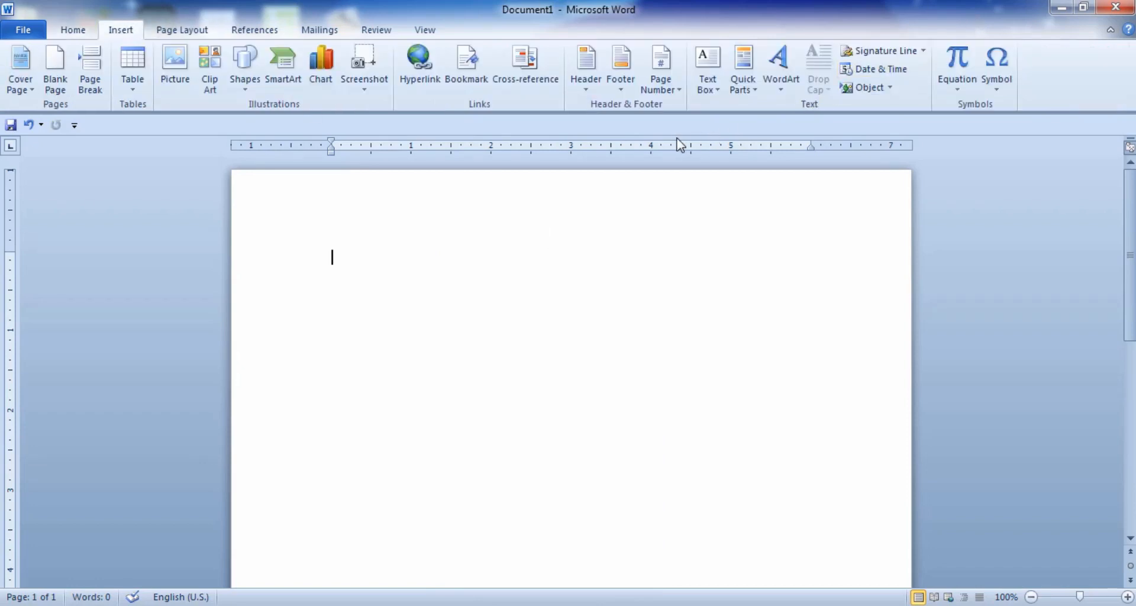
{"action": "left_click", "coordinate": [713, 86]}
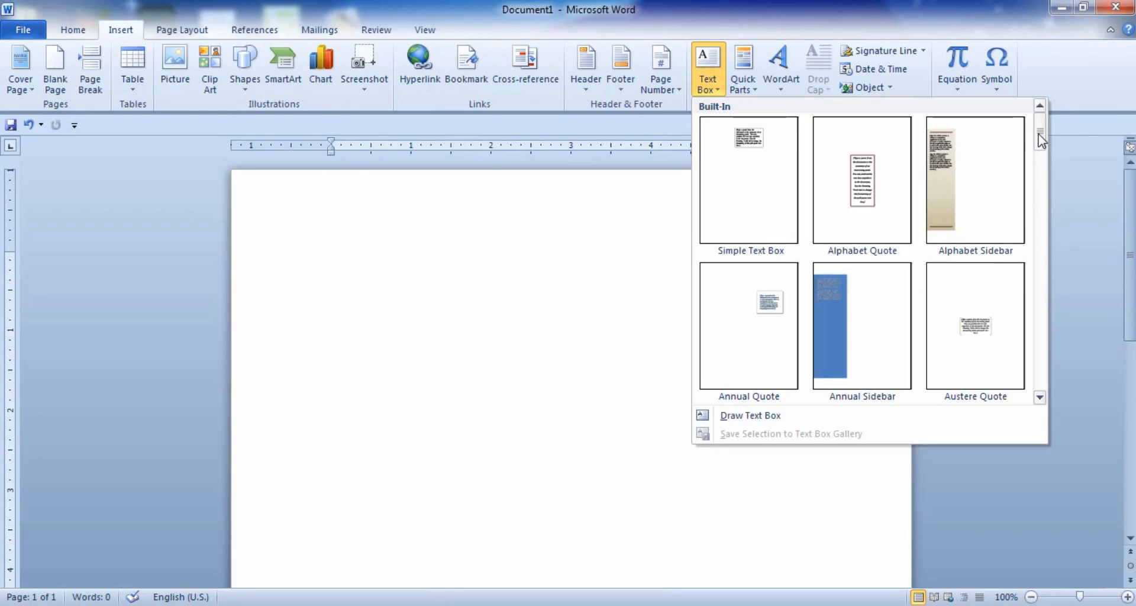
{"action": "left_click_drag", "start_coordinate": [1042, 138], "coordinate": [1044, 192]}
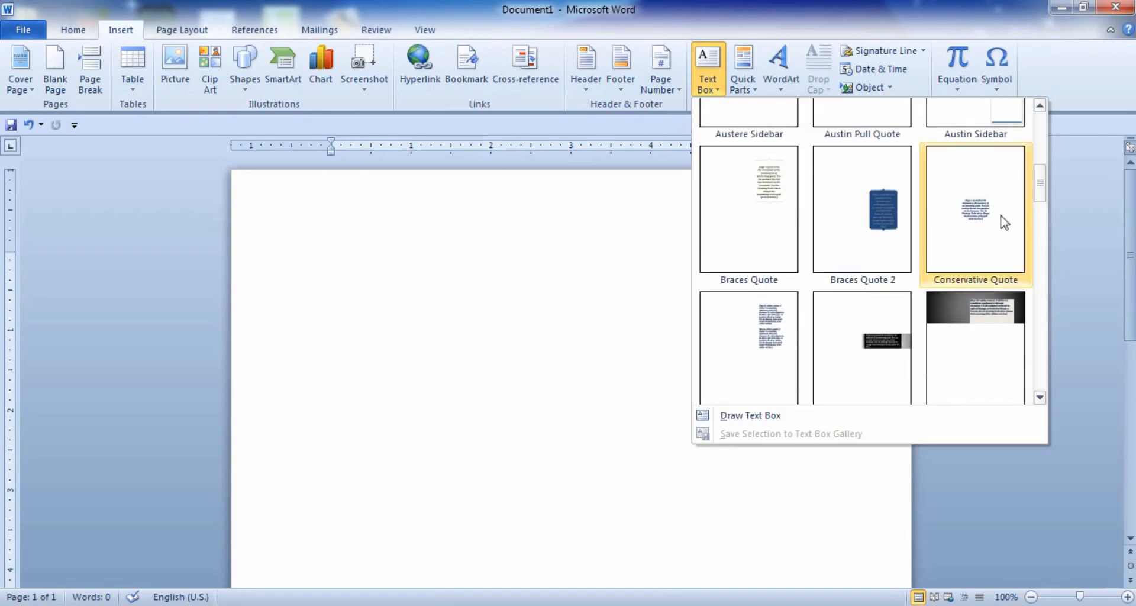
{"action": "left_click", "coordinate": [887, 230]}
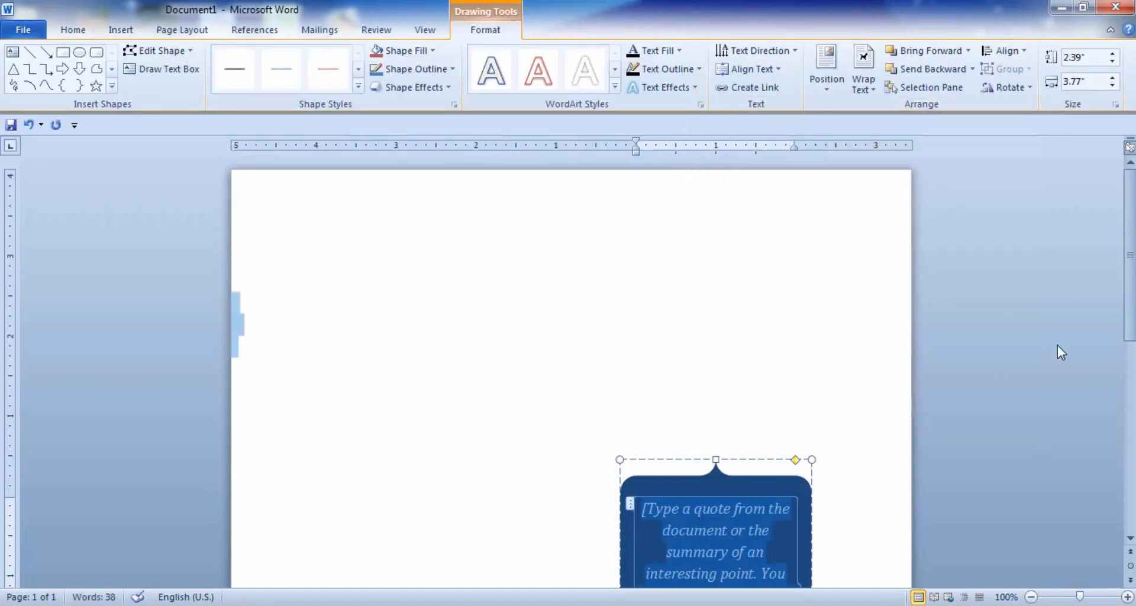
{"action": "left_click_drag", "start_coordinate": [1131, 277], "coordinate": [1131, 380]}
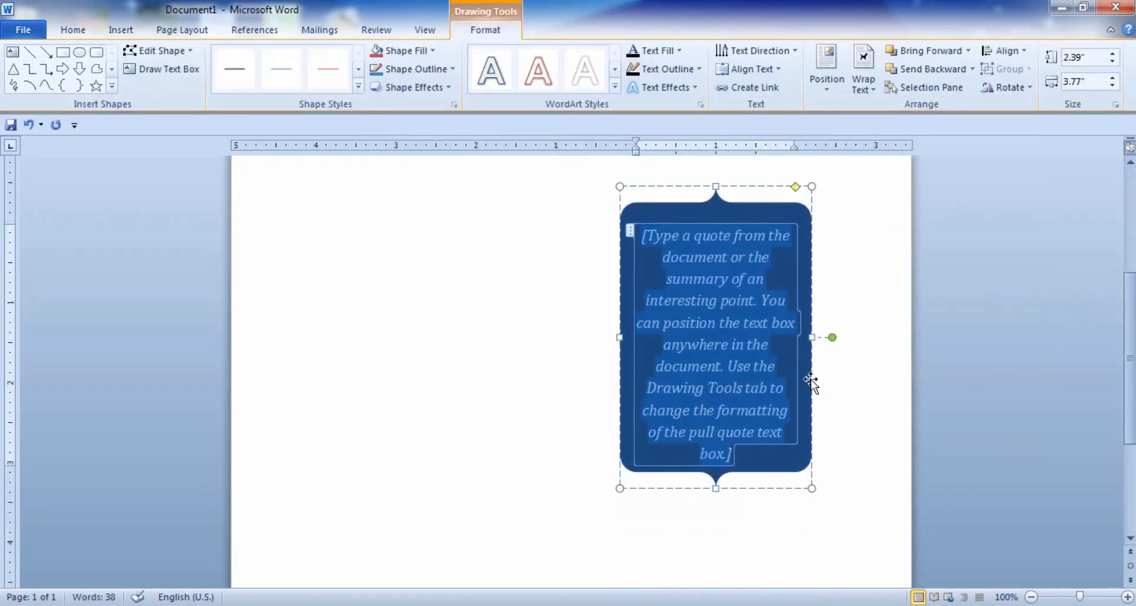
Step: Reposition the blue Braces Quote 2 box near the middle of the page and try rotating it
{"action": "left_click_drag", "start_coordinate": [805, 374], "coordinate": [885, 371]}
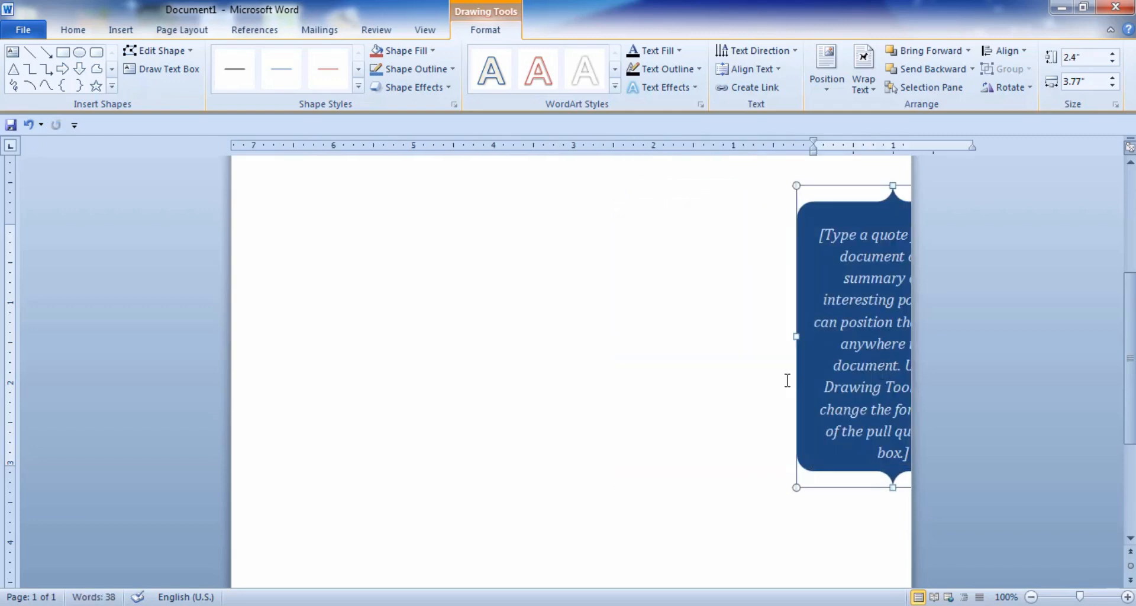
{"action": "left_click_drag", "start_coordinate": [799, 378], "coordinate": [727, 376]}
{"action": "key", "text": "ctrl+z"}
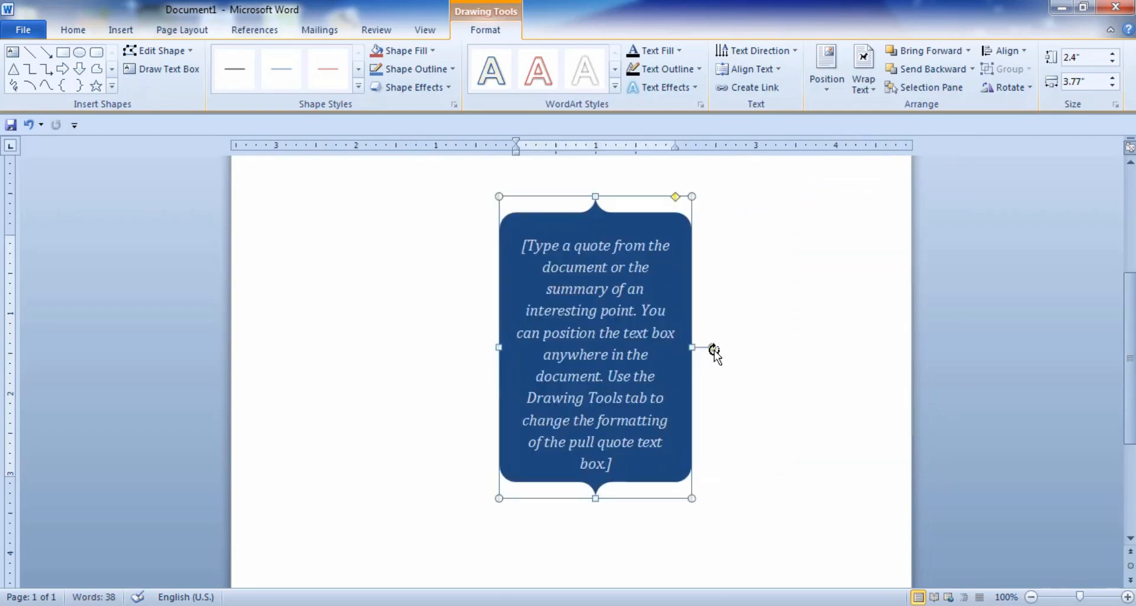
{"action": "left_click_drag", "start_coordinate": [714, 350], "coordinate": [716, 330]}
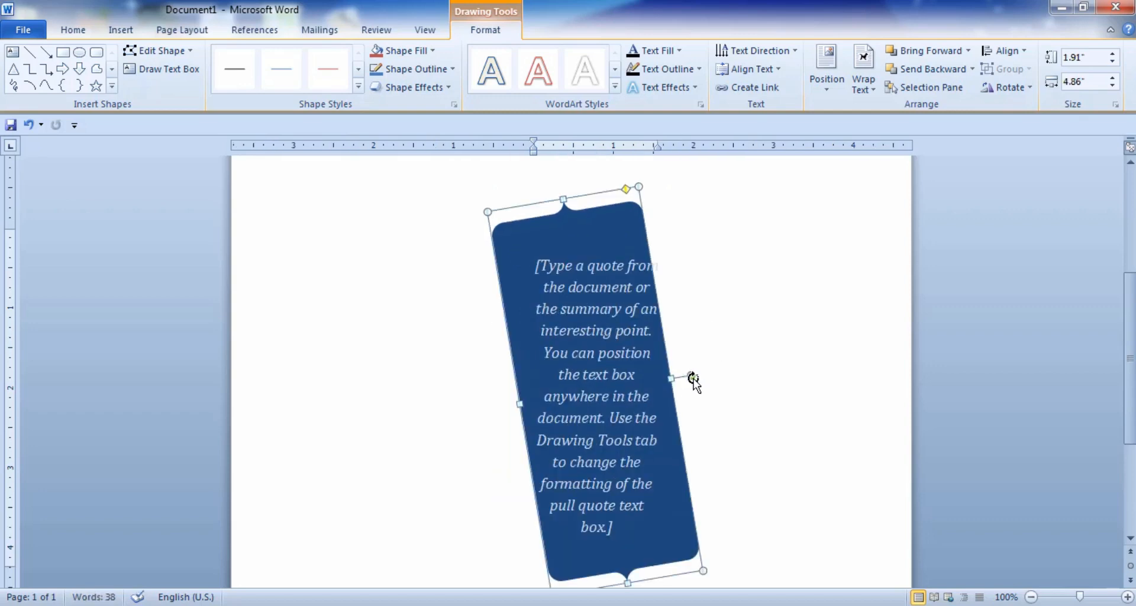
{"action": "left_click_drag", "start_coordinate": [690, 379], "coordinate": [695, 394]}
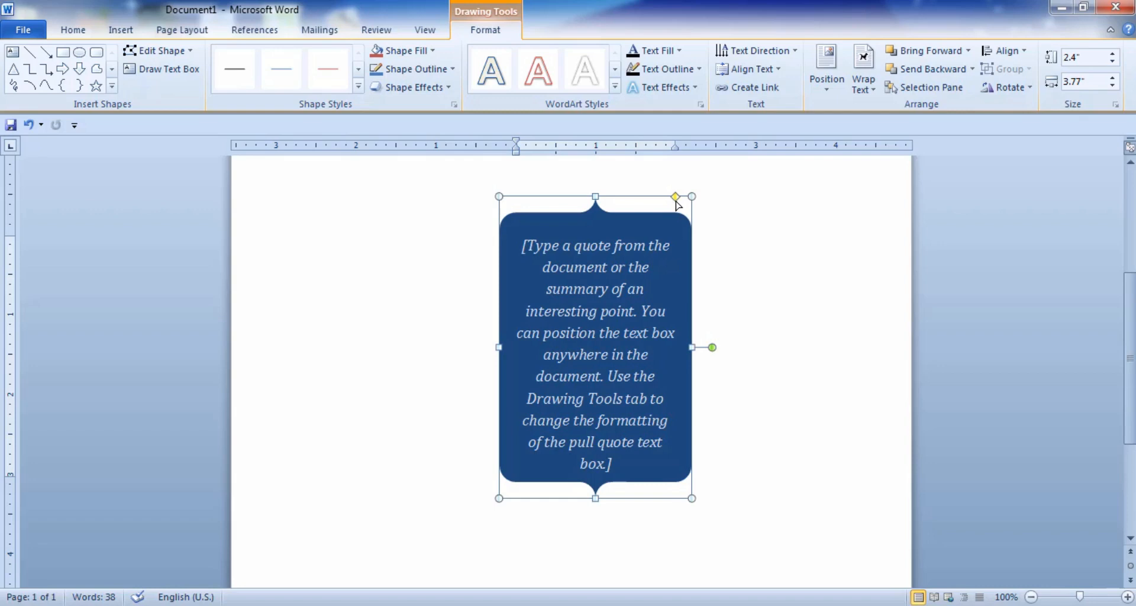
Step: Try different brace curvatures on the blue quote box and delete the box from the page
{"action": "left_click_drag", "start_coordinate": [675, 199], "coordinate": [649, 201]}
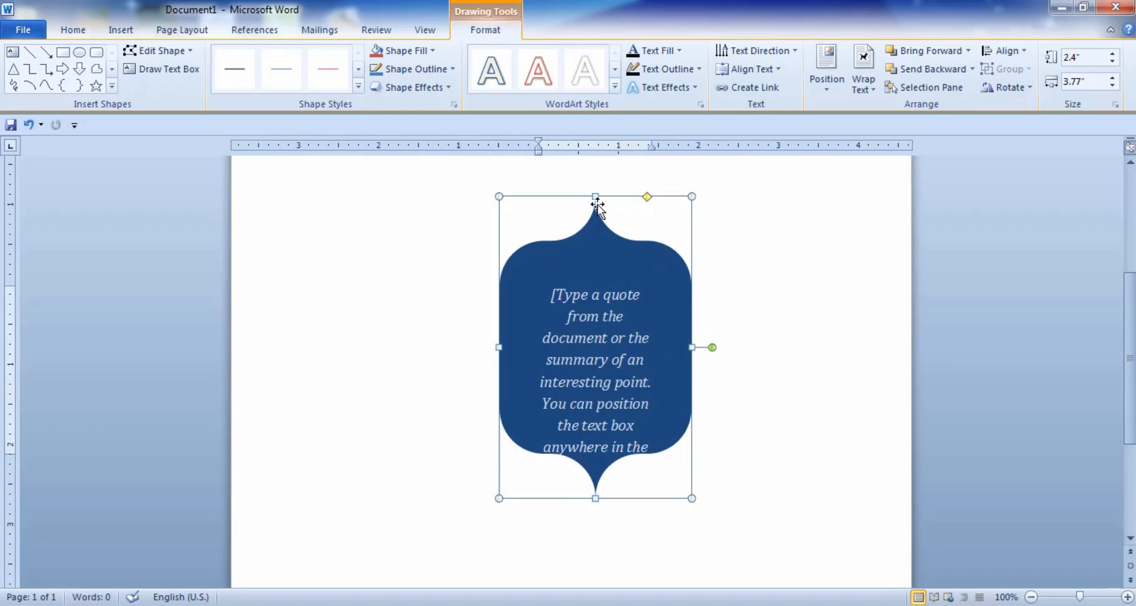
{"action": "left_click_drag", "start_coordinate": [649, 201], "coordinate": [672, 199]}
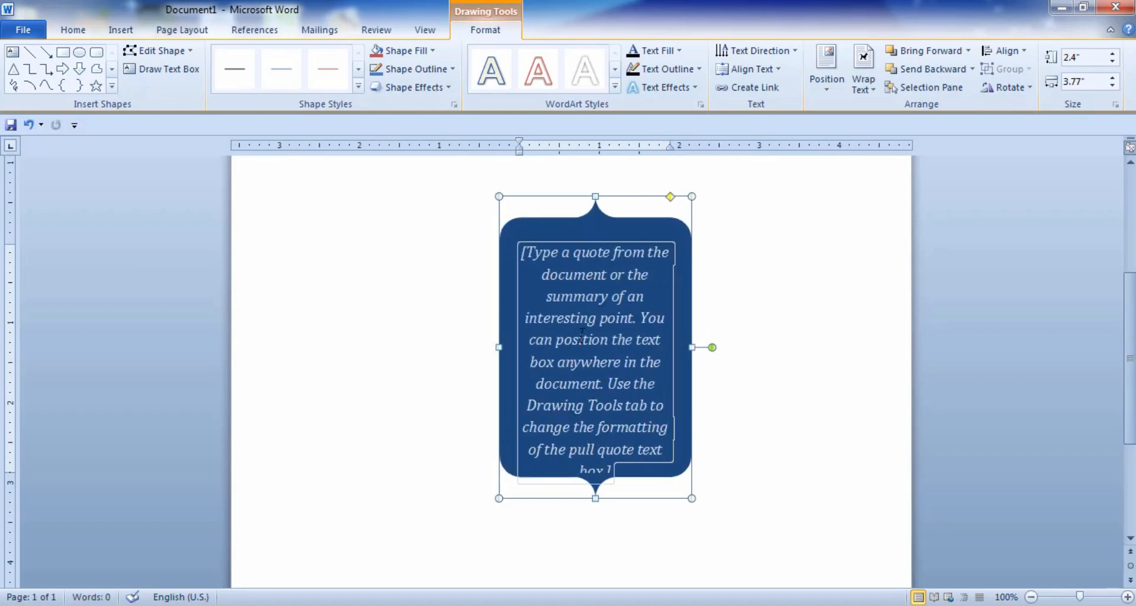
{"action": "left_click", "coordinate": [570, 197]}
{"action": "key", "text": "Delete"}
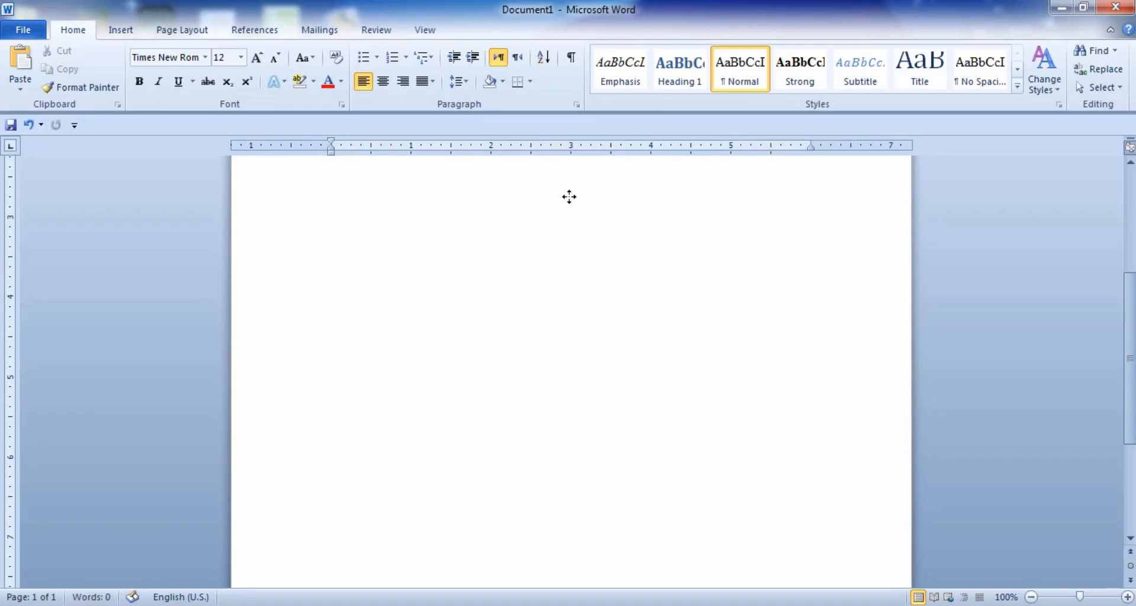
Step: Insert the built-in Simple Text Box into the document
{"action": "left_click", "coordinate": [120, 30]}
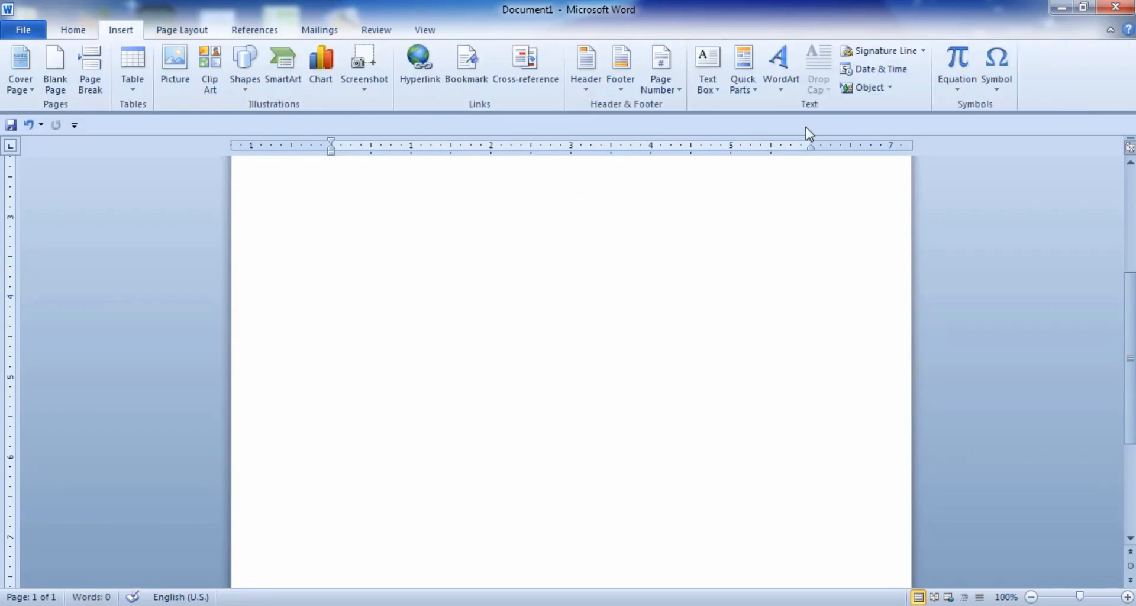
{"action": "left_click", "coordinate": [715, 90]}
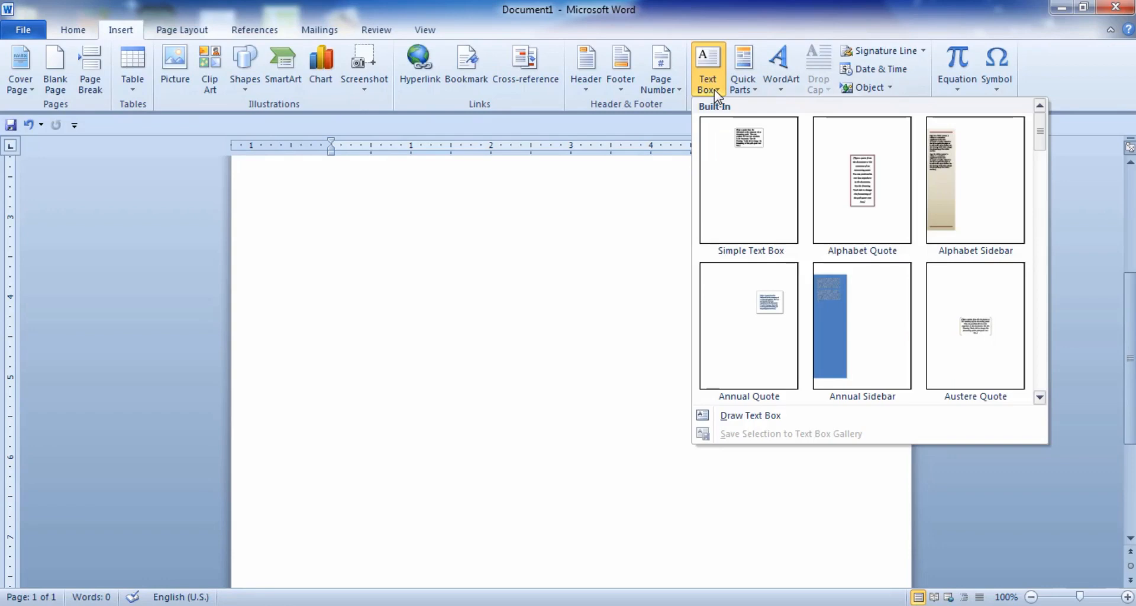
{"action": "left_click", "coordinate": [745, 180]}
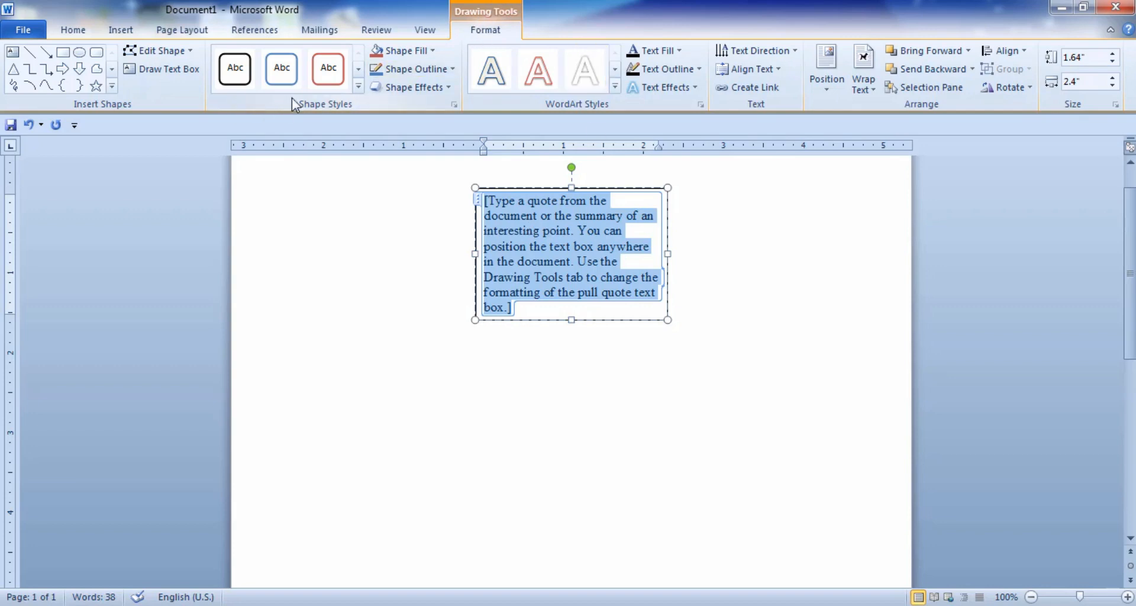
Step: Examine the shape styles, WordArt styles and shape effects available for the text box
{"action": "left_click", "coordinate": [359, 87]}
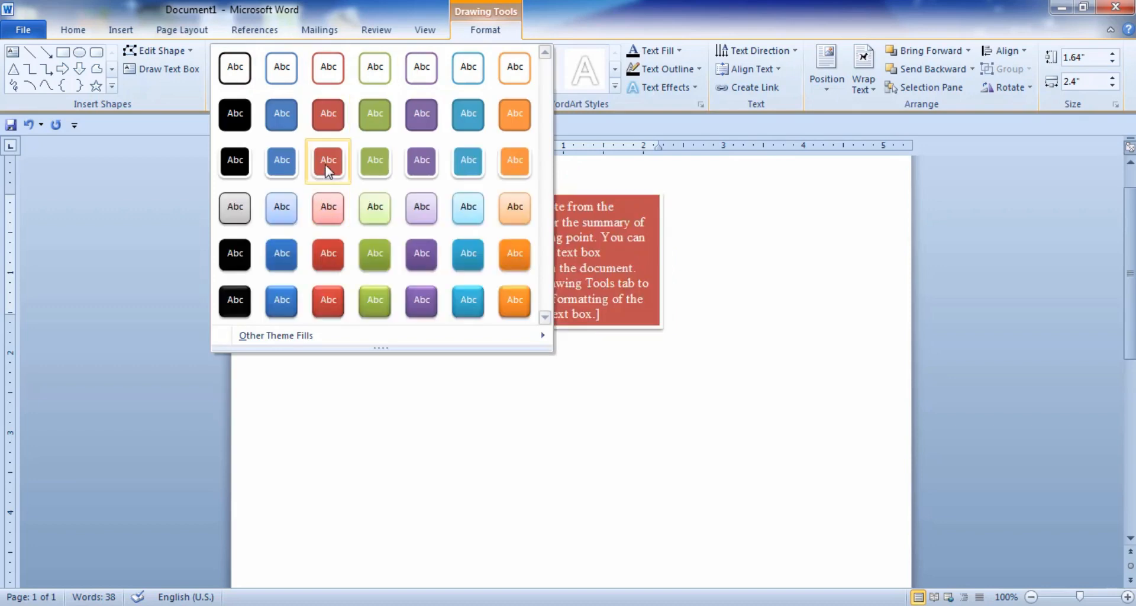
{"action": "left_click", "coordinate": [605, 113]}
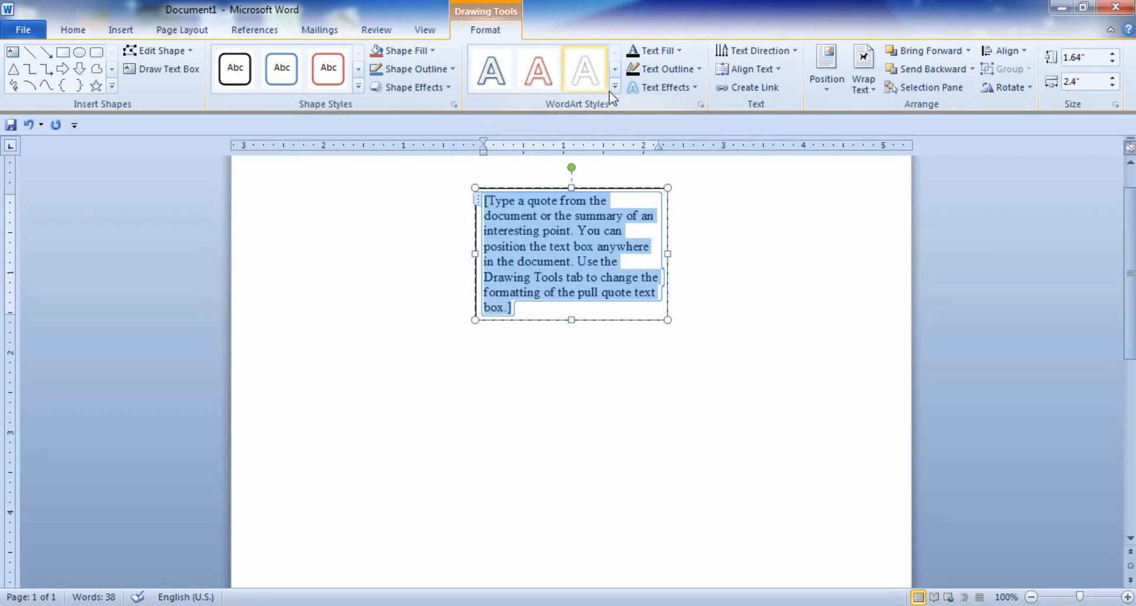
{"action": "left_click", "coordinate": [615, 87]}
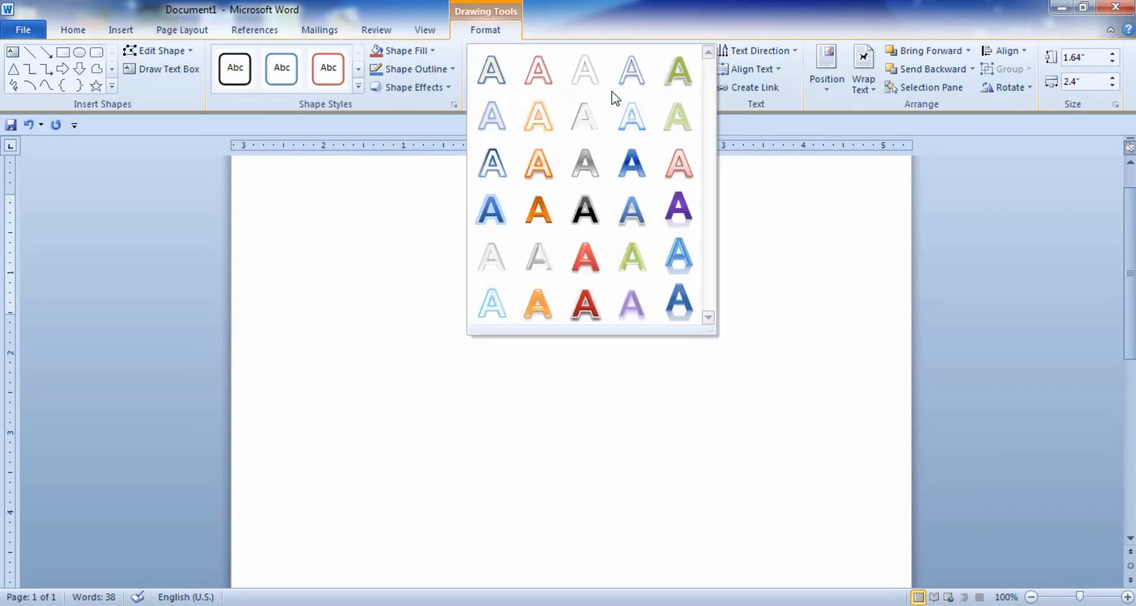
{"action": "left_click", "coordinate": [737, 124]}
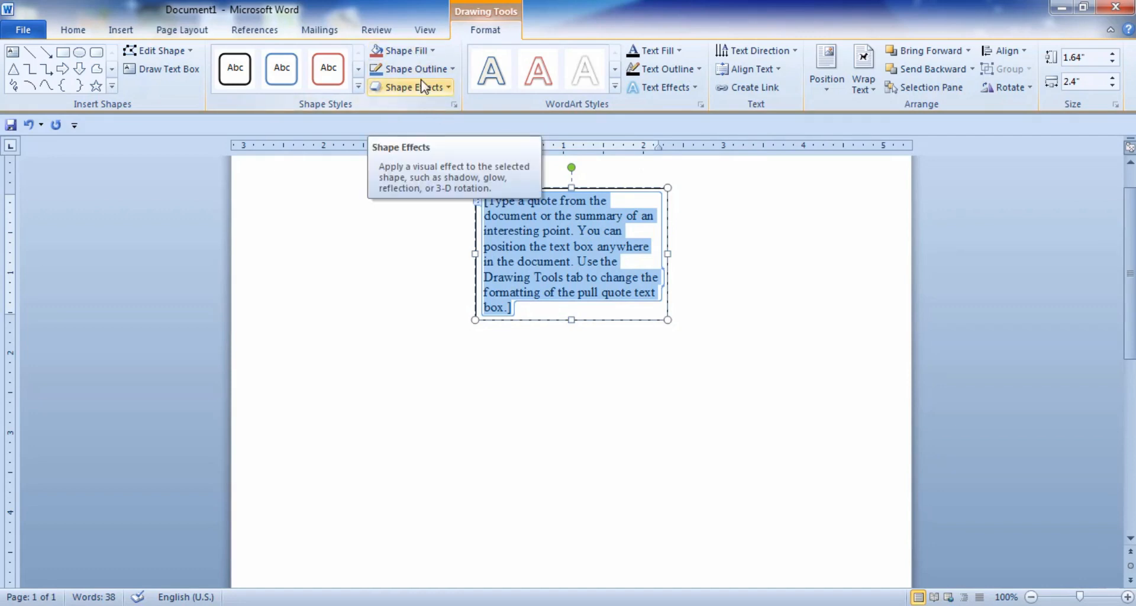
{"action": "left_click", "coordinate": [438, 93]}
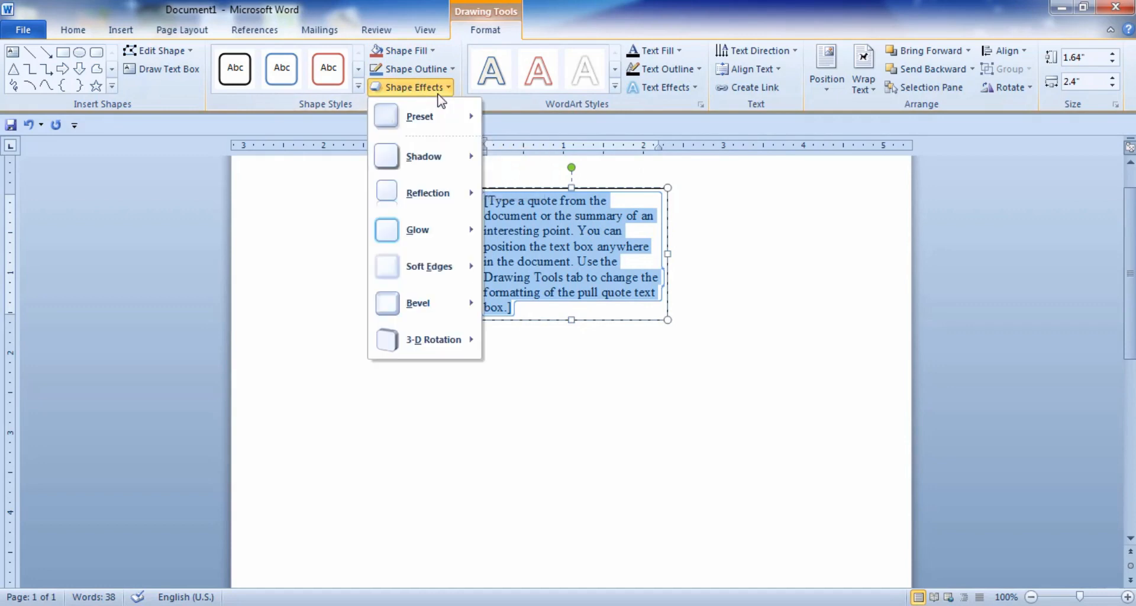
{"action": "left_click", "coordinate": [520, 123]}
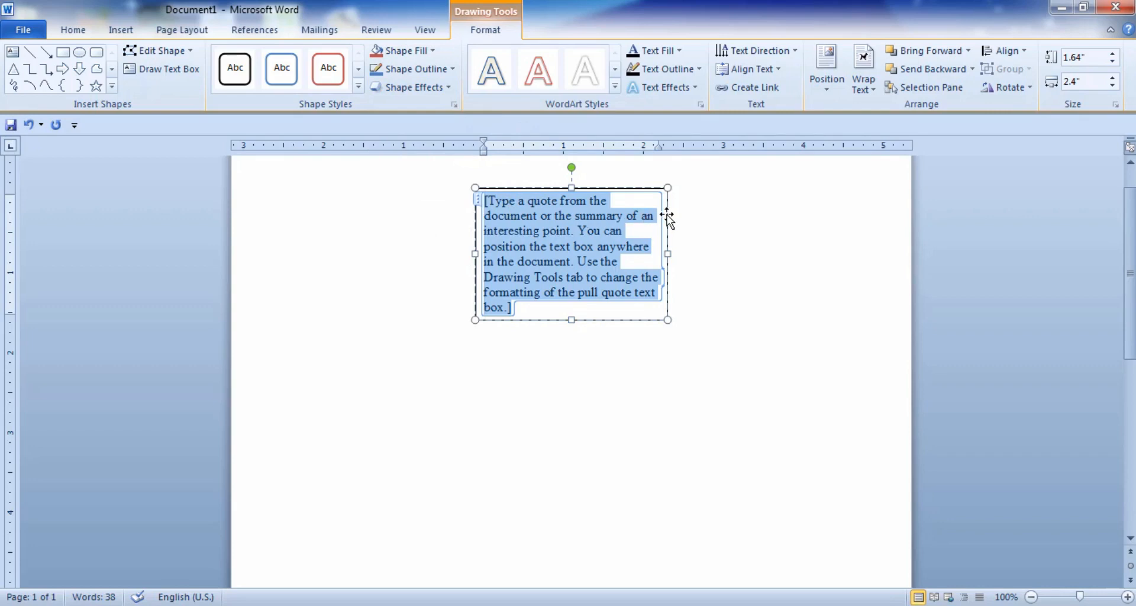
Step: Move the simple text box to the left edge of the page and stretch it to about 3.27" tall
{"action": "left_click_drag", "start_coordinate": [667, 215], "coordinate": [425, 256]}
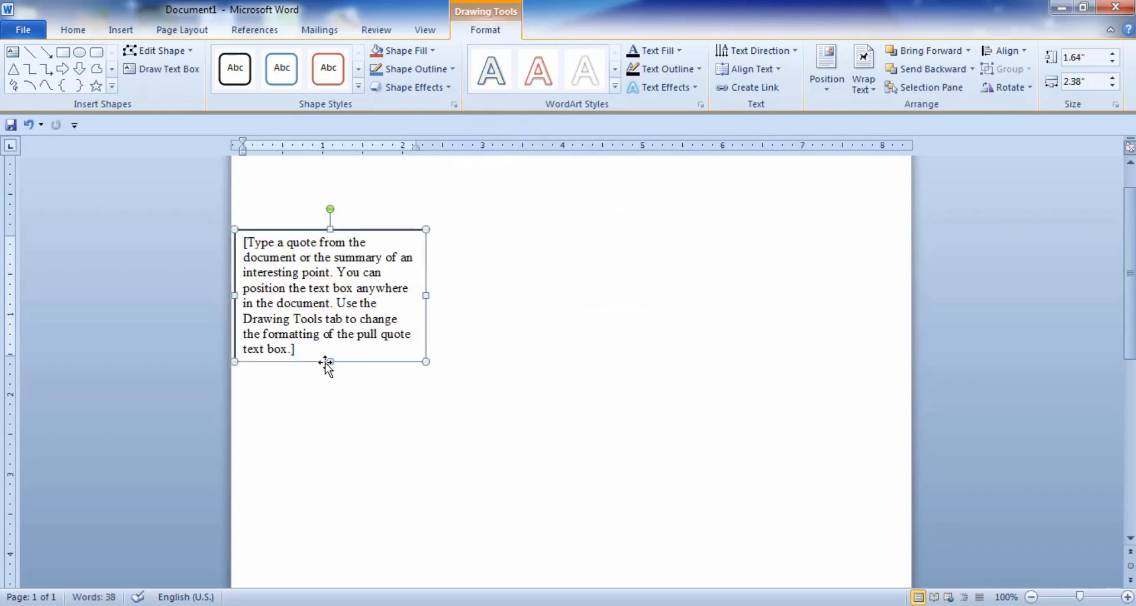
{"action": "left_click_drag", "start_coordinate": [330, 360], "coordinate": [326, 491]}
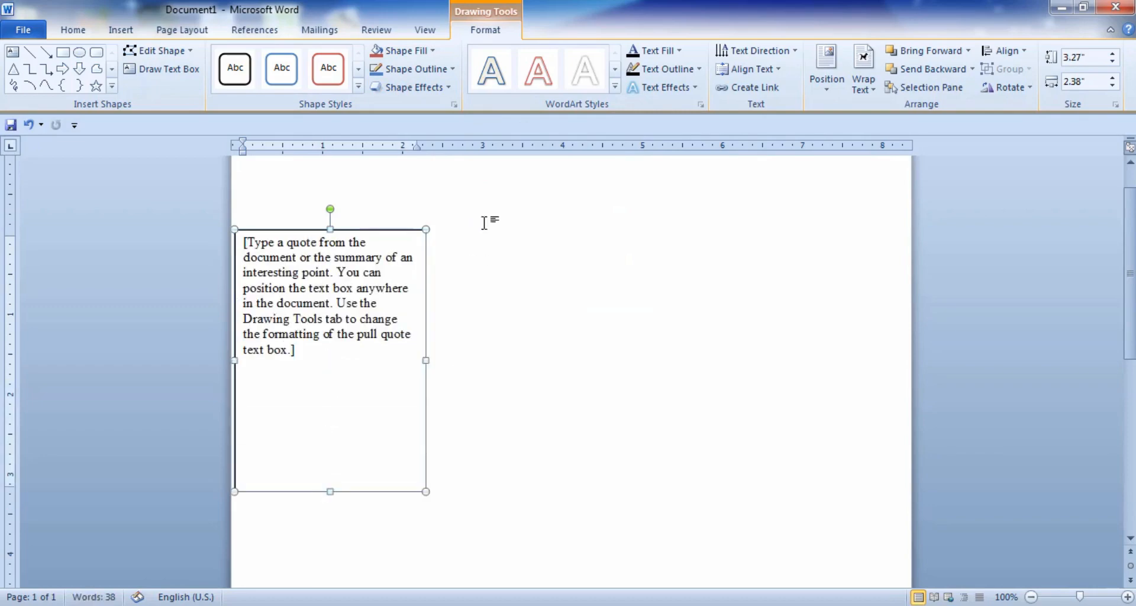
Step: Apply the red gradient shape style from the fifth row to the text box and delete the box
{"action": "left_click", "coordinate": [360, 87]}
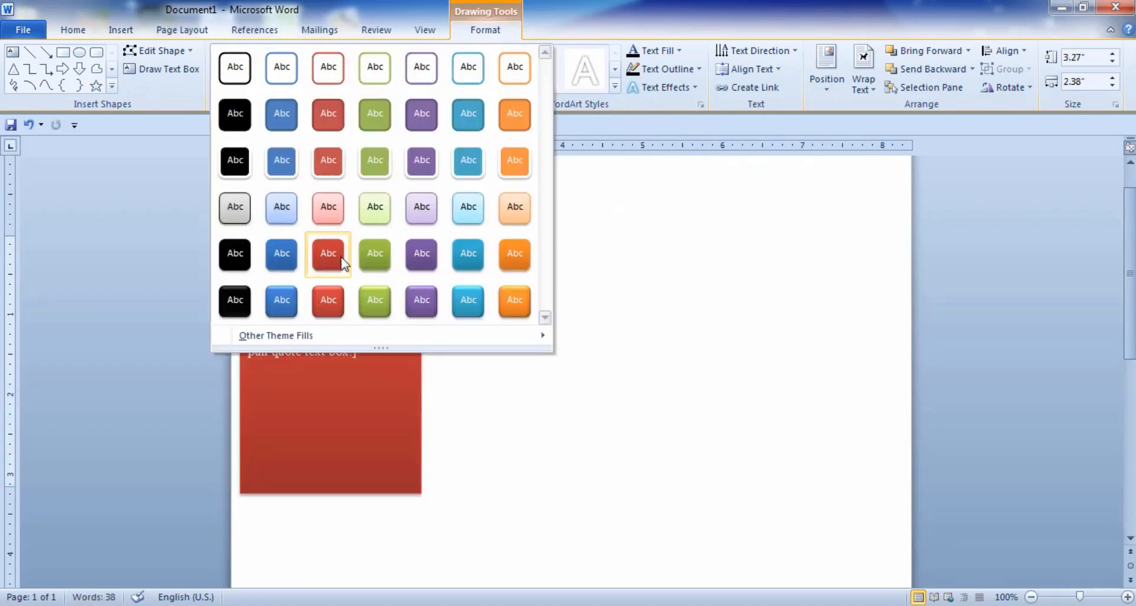
{"action": "left_click", "coordinate": [338, 257]}
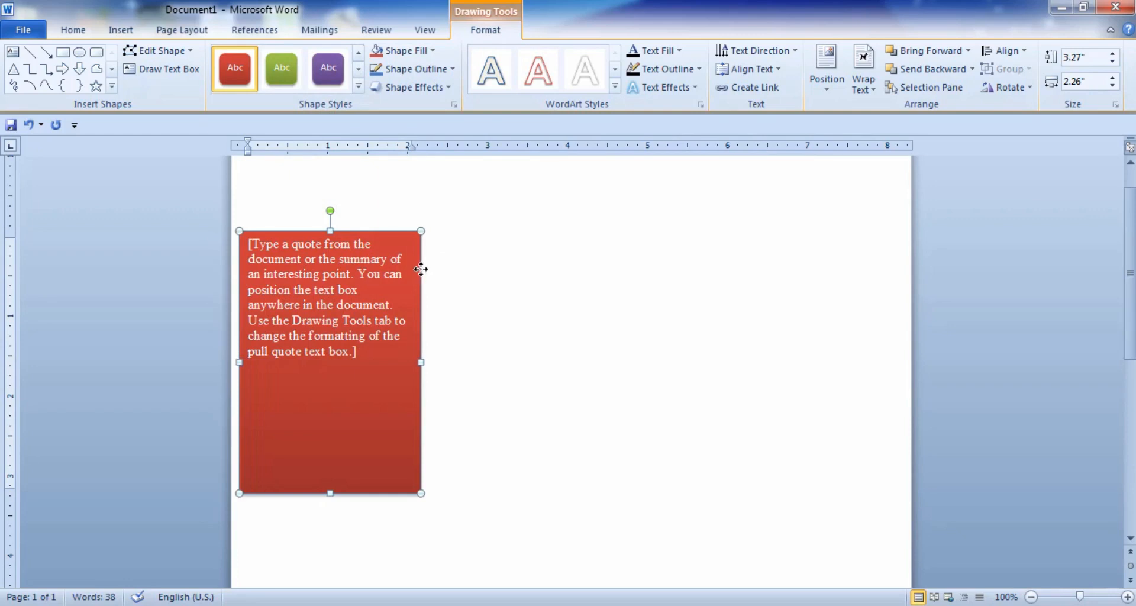
{"action": "key", "text": "Delete"}
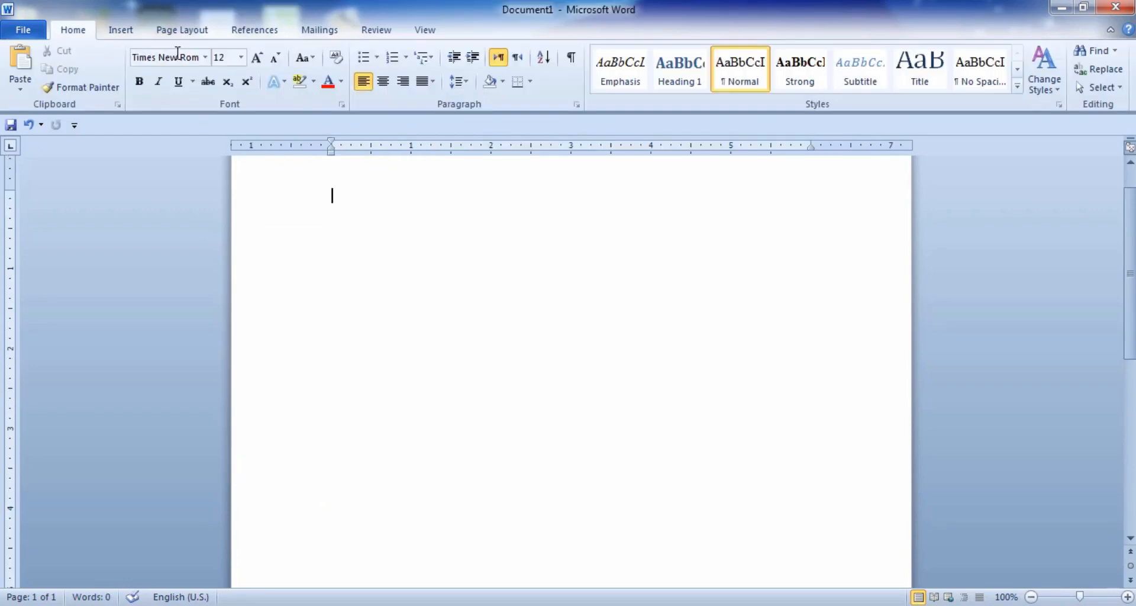
Step: Draw a text box about 6.63" wide and 1.32" tall across the upper part of the page
{"action": "left_click", "coordinate": [134, 33]}
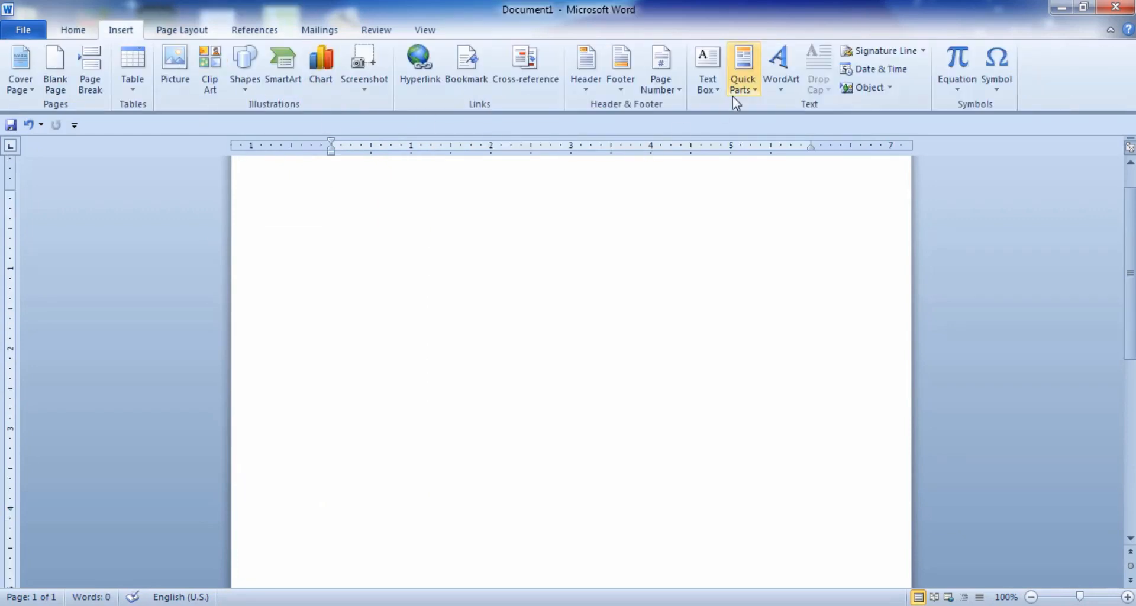
{"action": "left_click", "coordinate": [712, 92]}
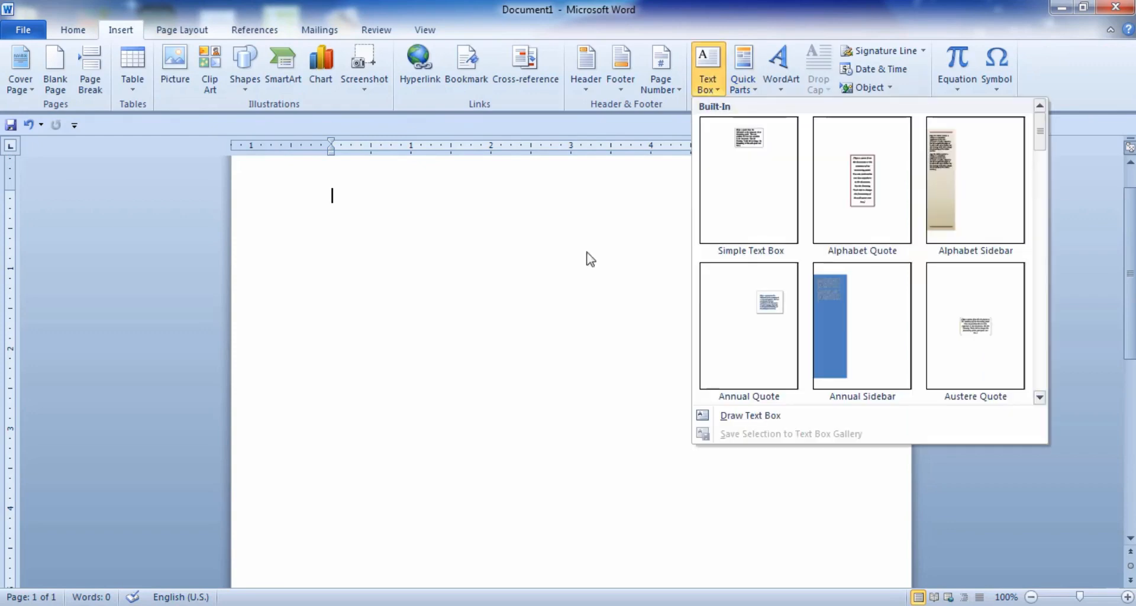
{"action": "left_click", "coordinate": [775, 416]}
{"action": "mouse_move", "coordinate": [315, 268]}
{"action": "left_mouse_down"}
{"action": "mouse_move", "coordinate": [543, 362]}
{"action": "mouse_move", "coordinate": [778, 415]}
{"action": "mouse_move", "coordinate": [845, 374]}
{"action": "mouse_move", "coordinate": [800, 281]}
{"action": "left_mouse_up"}
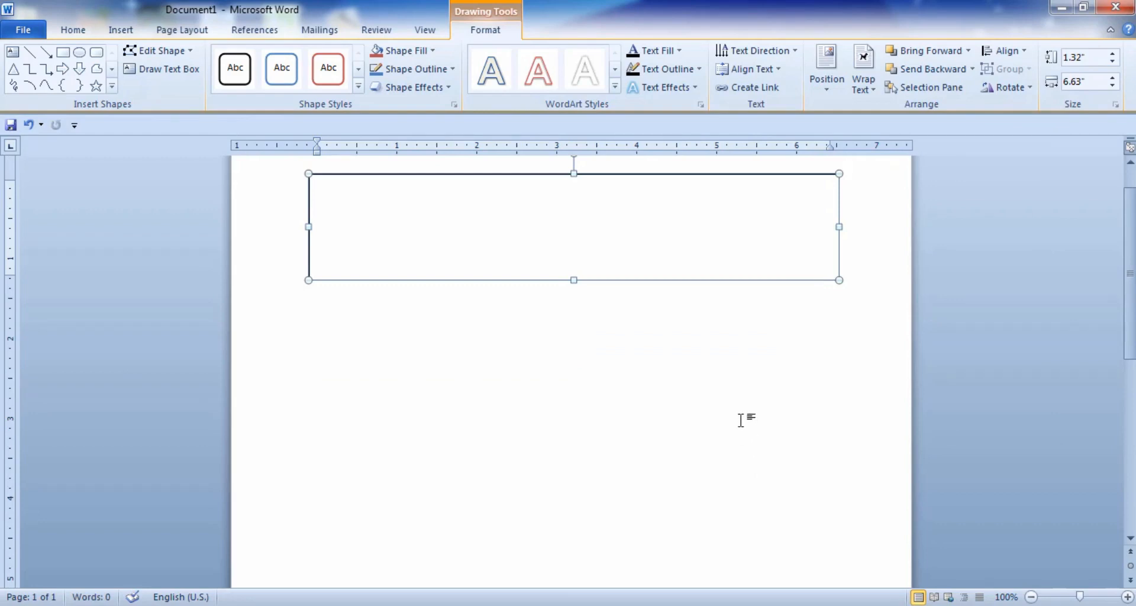
Step: Delete the hand-drawn text box from the page
{"action": "left_click", "coordinate": [764, 281]}
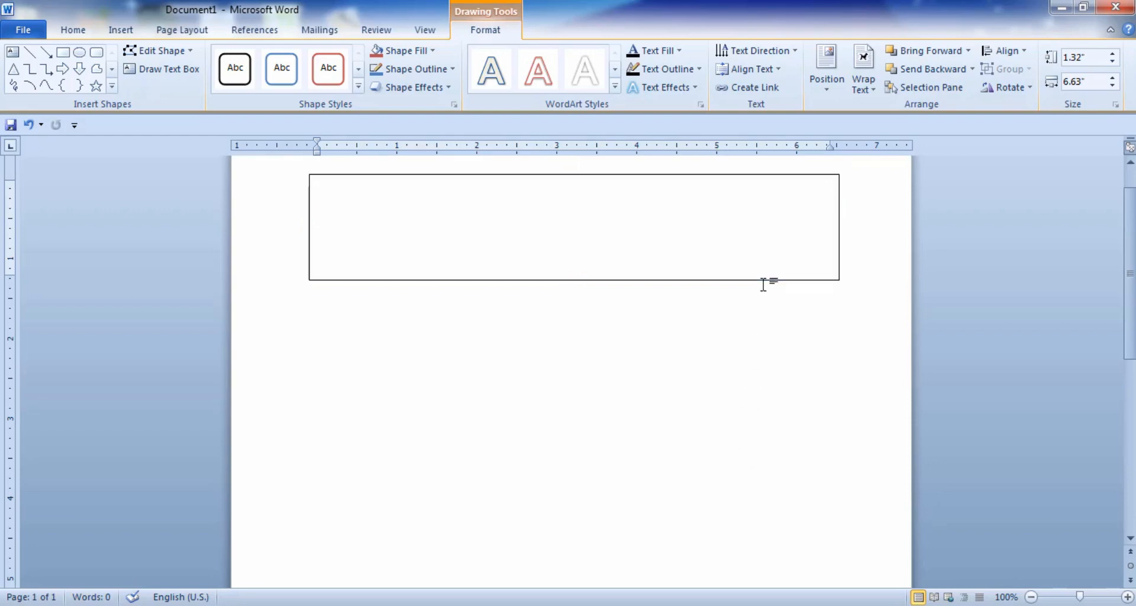
{"action": "left_click", "coordinate": [763, 280]}
{"action": "left_click_drag", "start_coordinate": [764, 281], "coordinate": [764, 315]}
{"action": "key", "text": "Delete"}
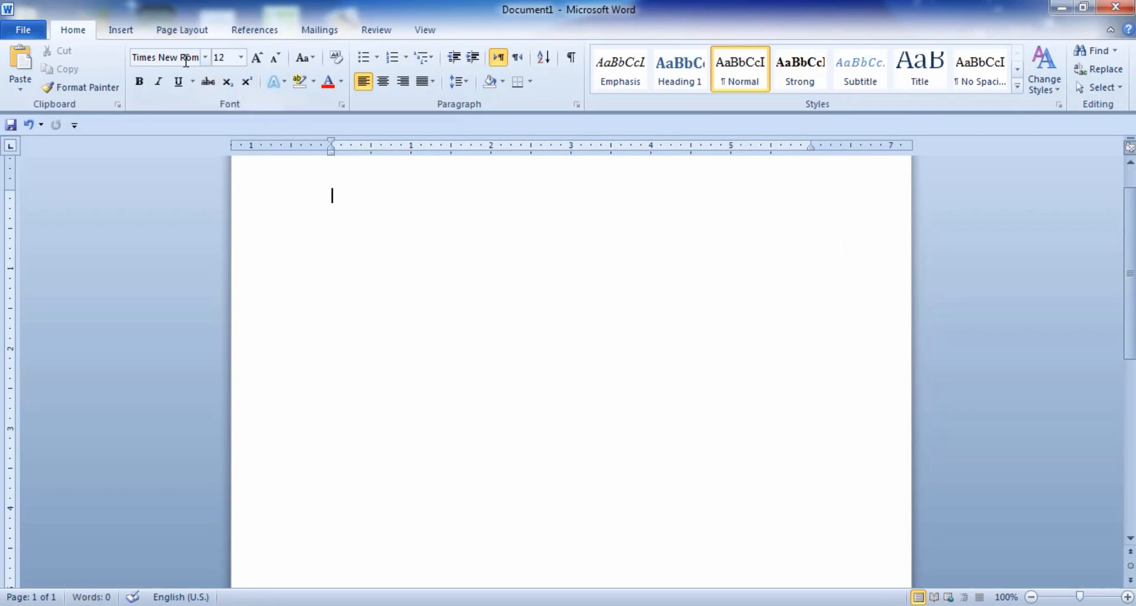
Step: Insert the saved Paper Header quick part into the document
{"action": "left_click", "coordinate": [133, 31]}
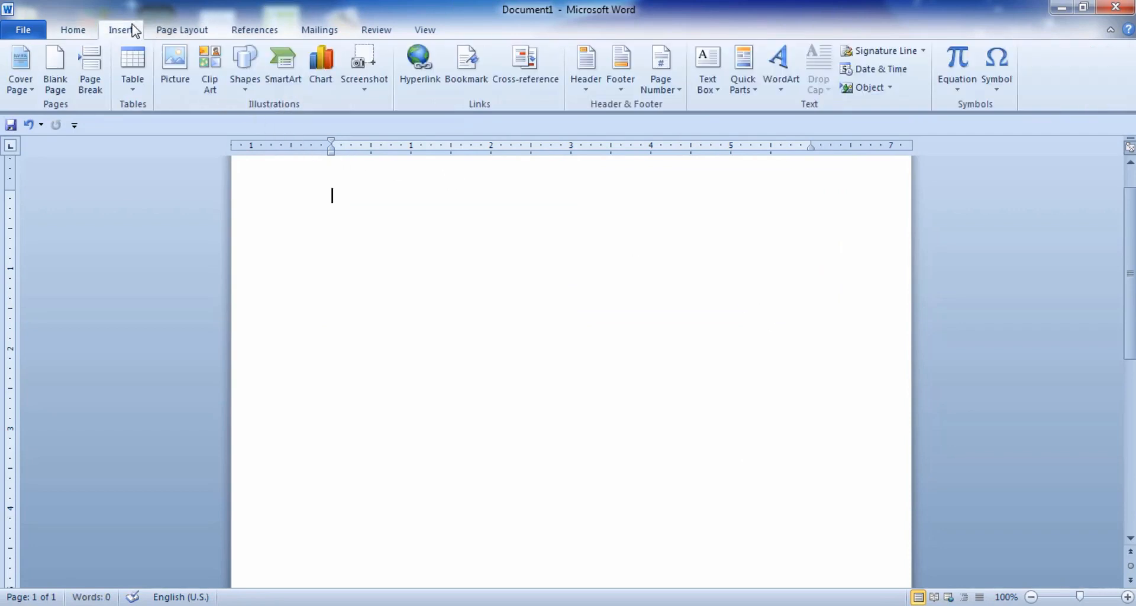
{"action": "left_click", "coordinate": [752, 92]}
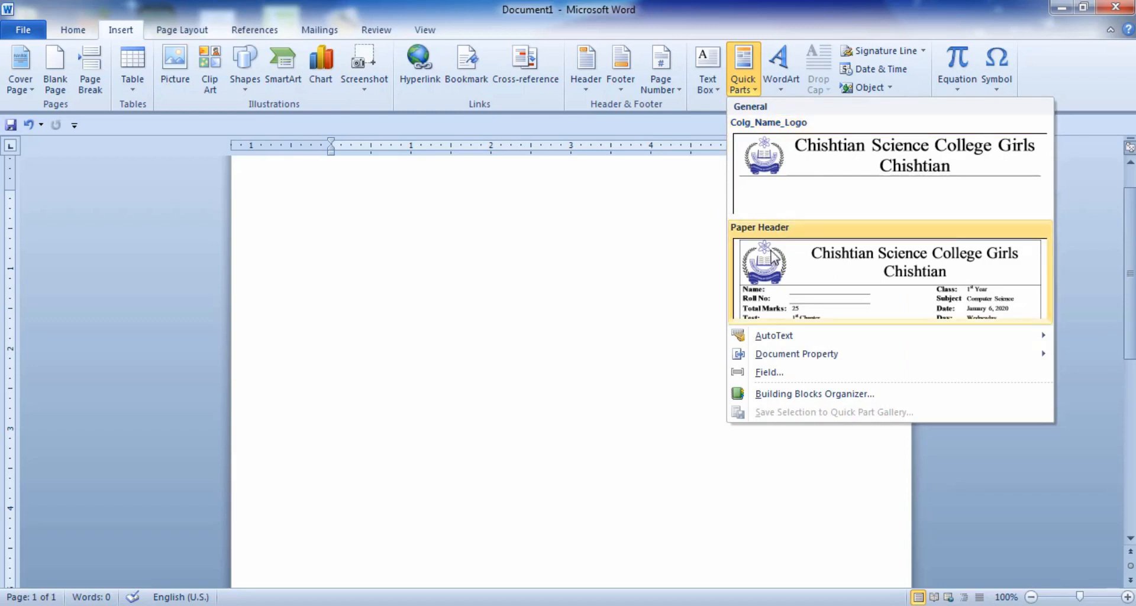
{"action": "left_click", "coordinate": [872, 283]}
{"action": "scroll", "coordinate": [805, 349], "scroll_direction": "up", "scroll_amount": 1}
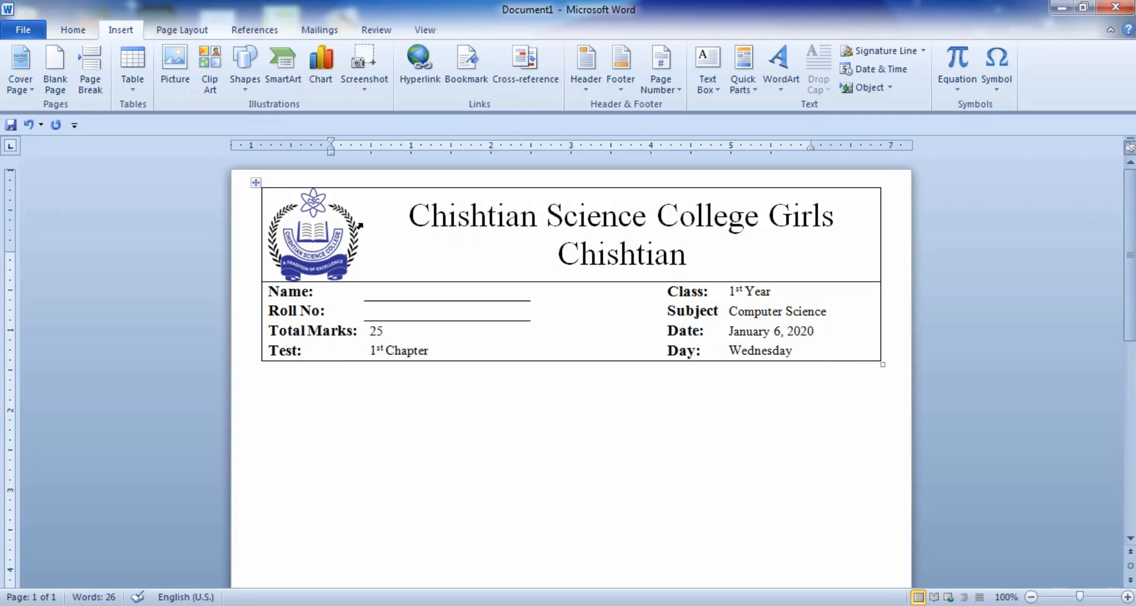
Step: Delete the whole paper header table, including its contents and borders
{"action": "left_click", "coordinate": [256, 183]}
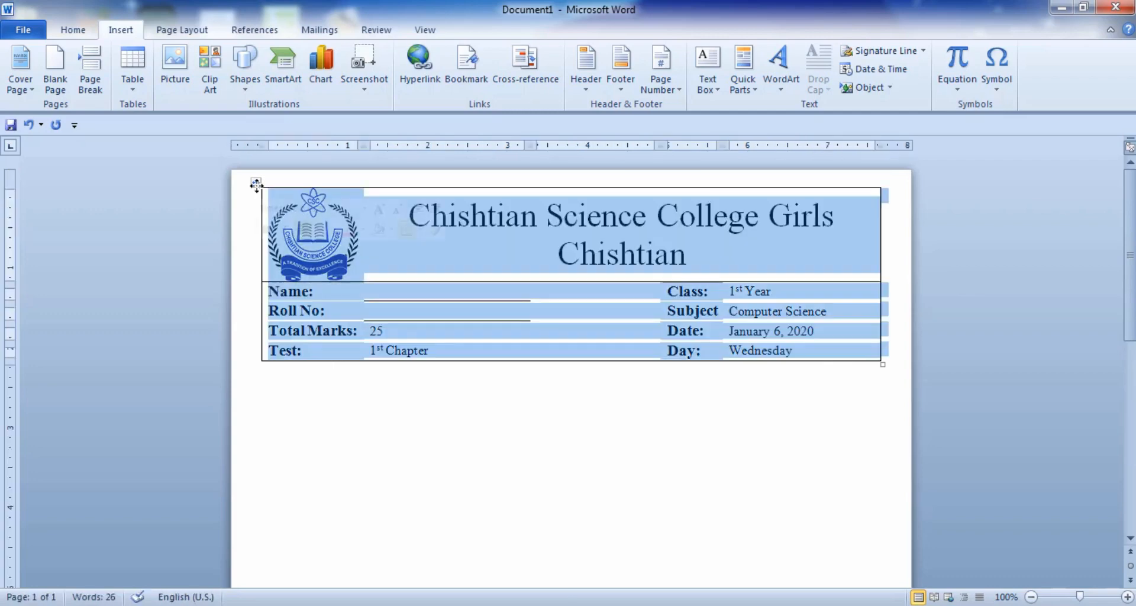
{"action": "key", "text": "Delete"}
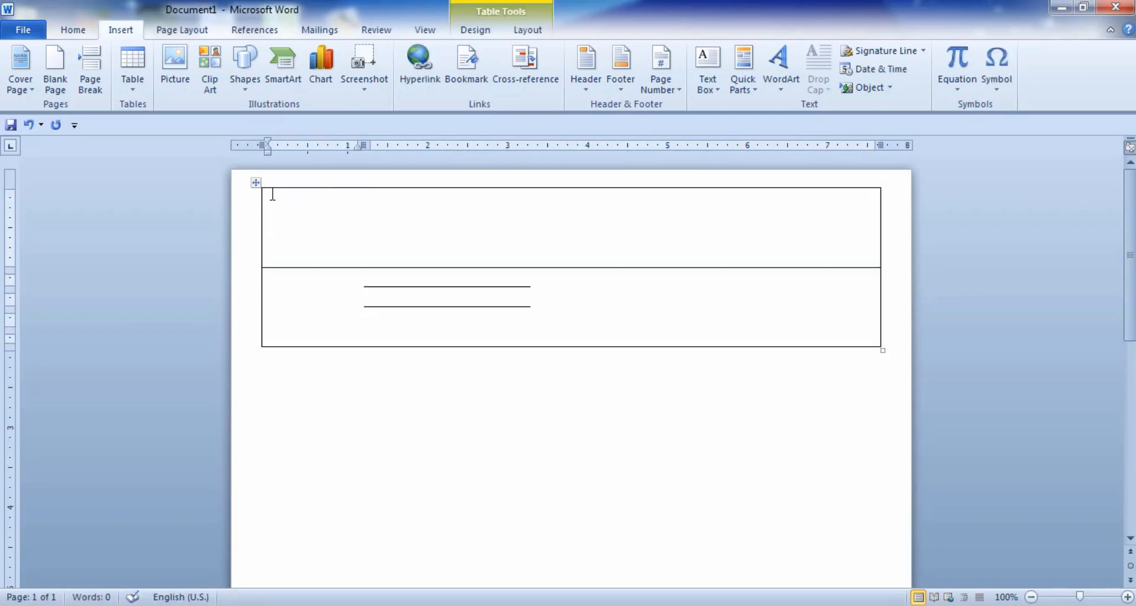
{"action": "left_click", "coordinate": [254, 185]}
{"action": "key", "text": "BackSpace"}
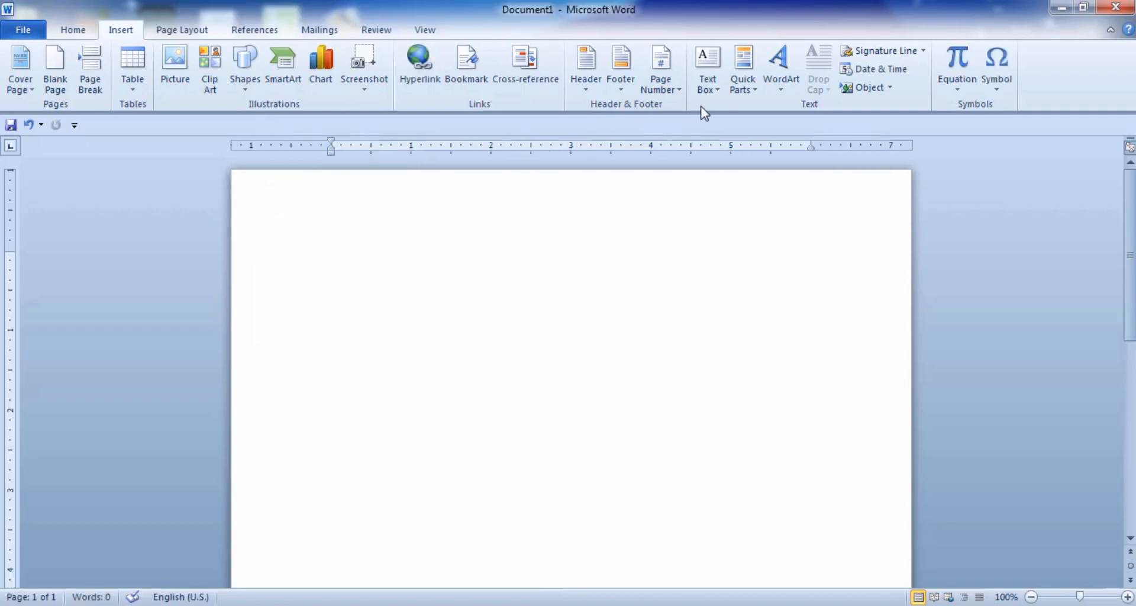
Step: Insert the Author document property at the start of the page
{"action": "left_click", "coordinate": [743, 91]}
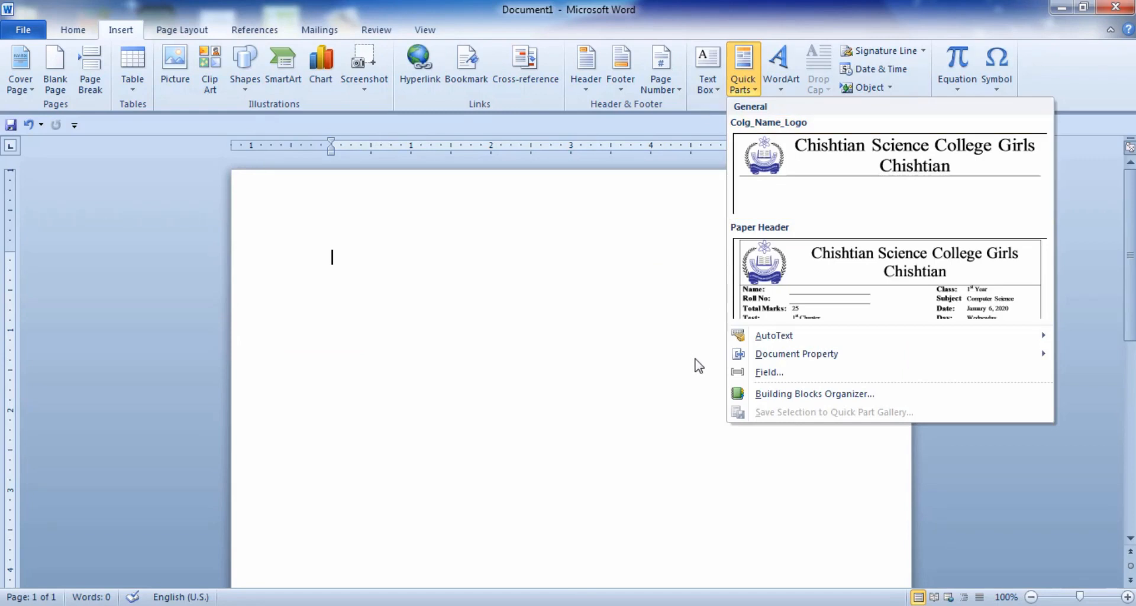
{"action": "mouse_move", "coordinate": [788, 360]}
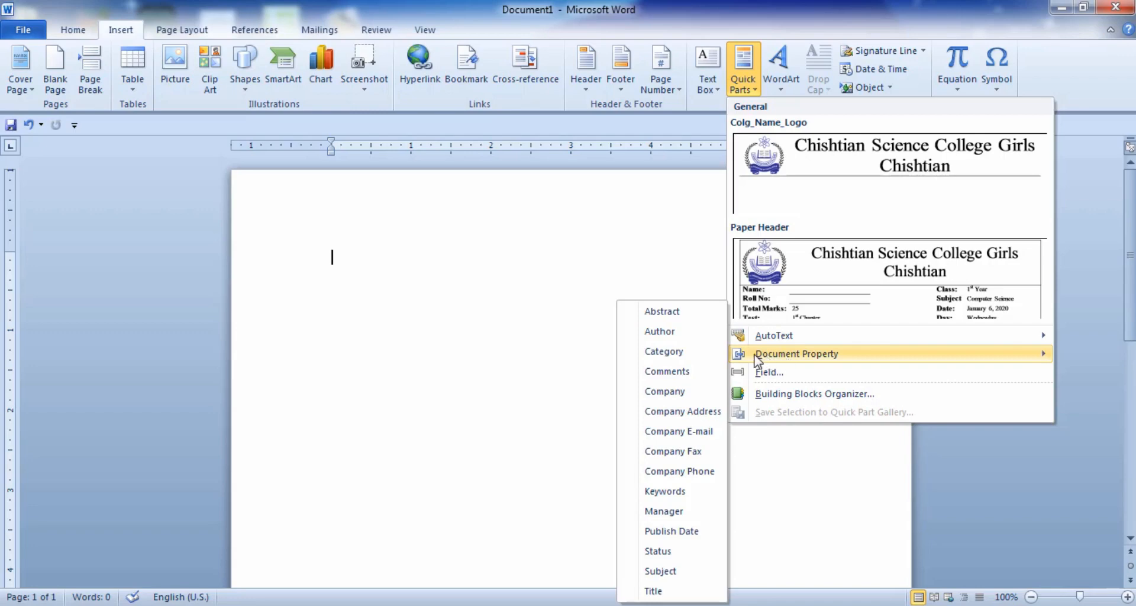
{"action": "left_click", "coordinate": [688, 343]}
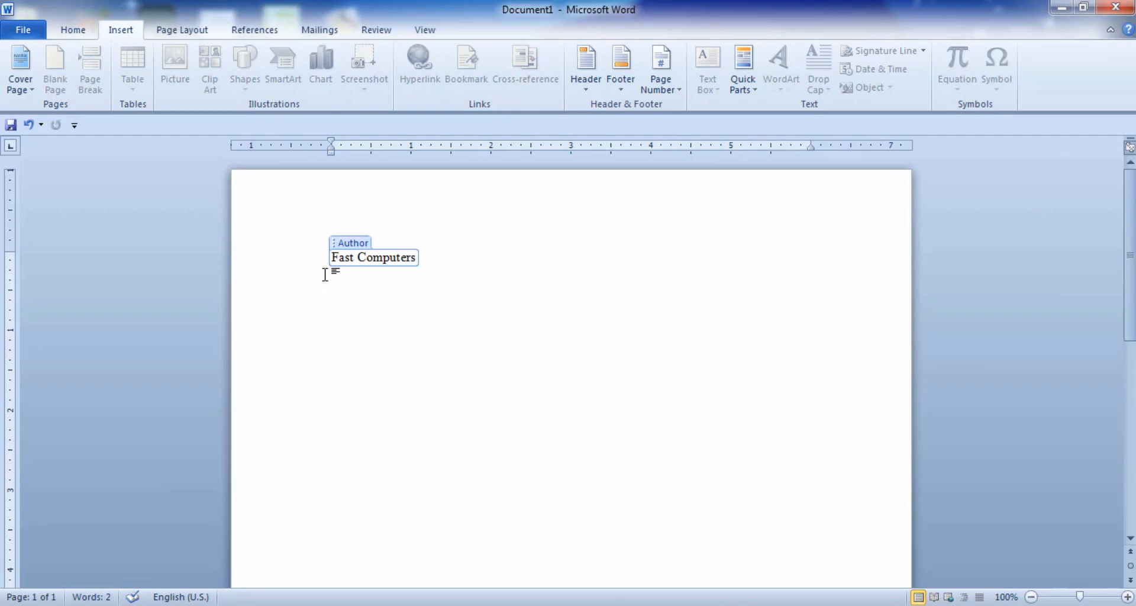
Step: Erase the author text and remove the empty Author field from the page
{"action": "key", "text": "BackSpace"}
{"action": "key", "text": "BackSpace"}
{"action": "key", "text": "BackSpace"}
{"action": "key", "text": "BackSpace"}
{"action": "key", "text": "BackSpace"}
{"action": "key", "text": "BackSpace"}
{"action": "key", "text": "BackSpace"}
{"action": "key", "text": "BackSpace"}
{"action": "key", "text": "BackSpace"}
{"action": "key", "text": "BackSpace"}
{"action": "key", "text": "BackSpace"}
{"action": "key", "text": "BackSpace"}
{"action": "key", "text": "BackSpace"}
{"action": "key", "text": "BackSpace"}
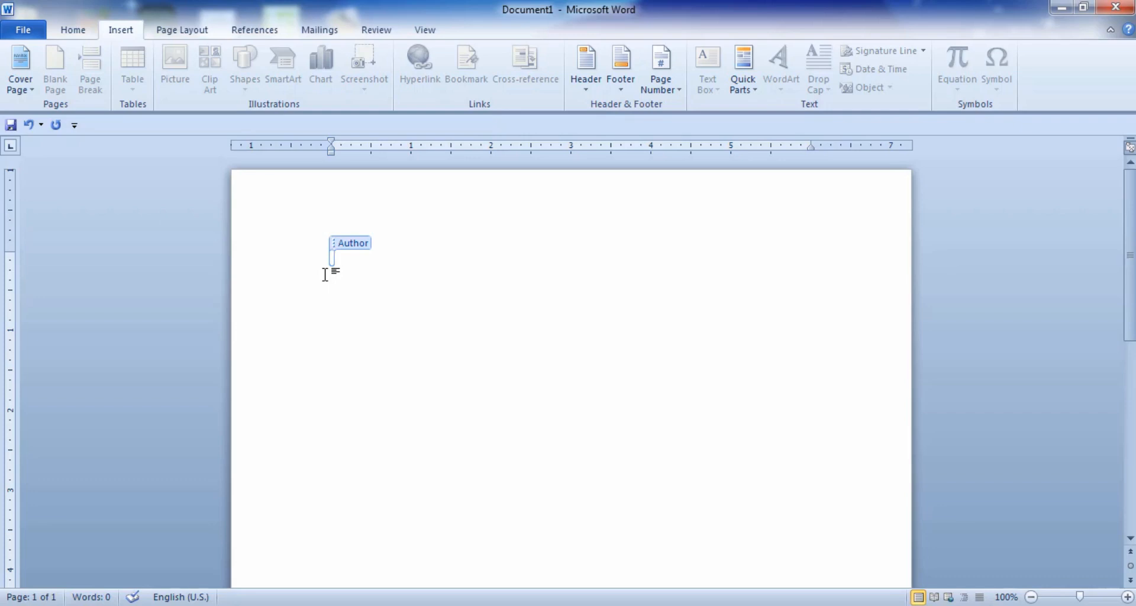
{"action": "key", "text": "BackSpace"}
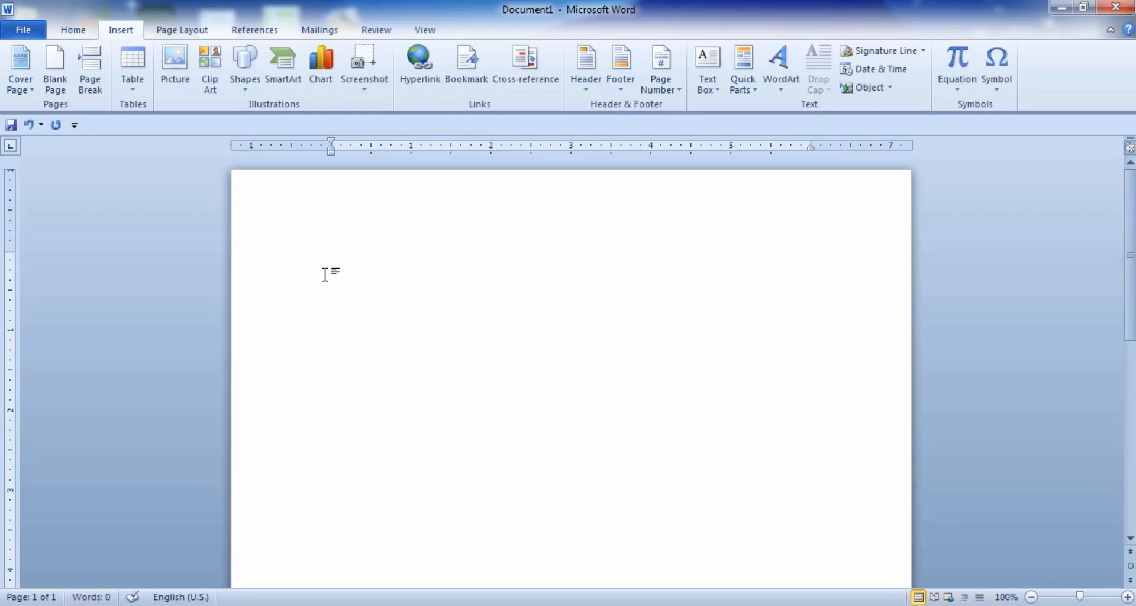
Step: Insert the Title document property and fill it in as "Software"
{"action": "left_click", "coordinate": [744, 68]}
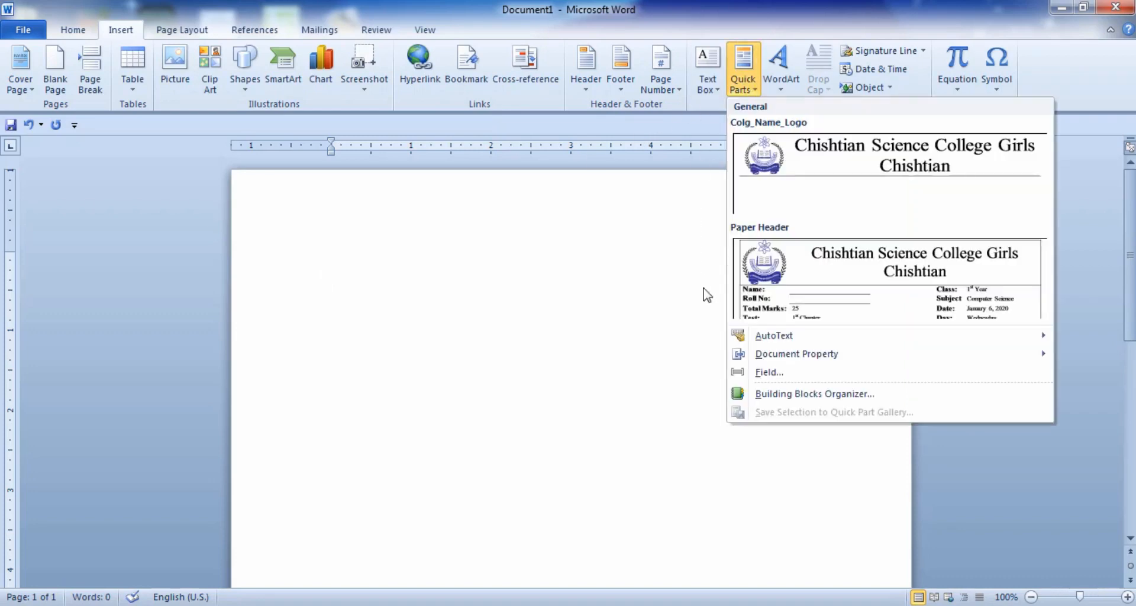
{"action": "mouse_move", "coordinate": [754, 355]}
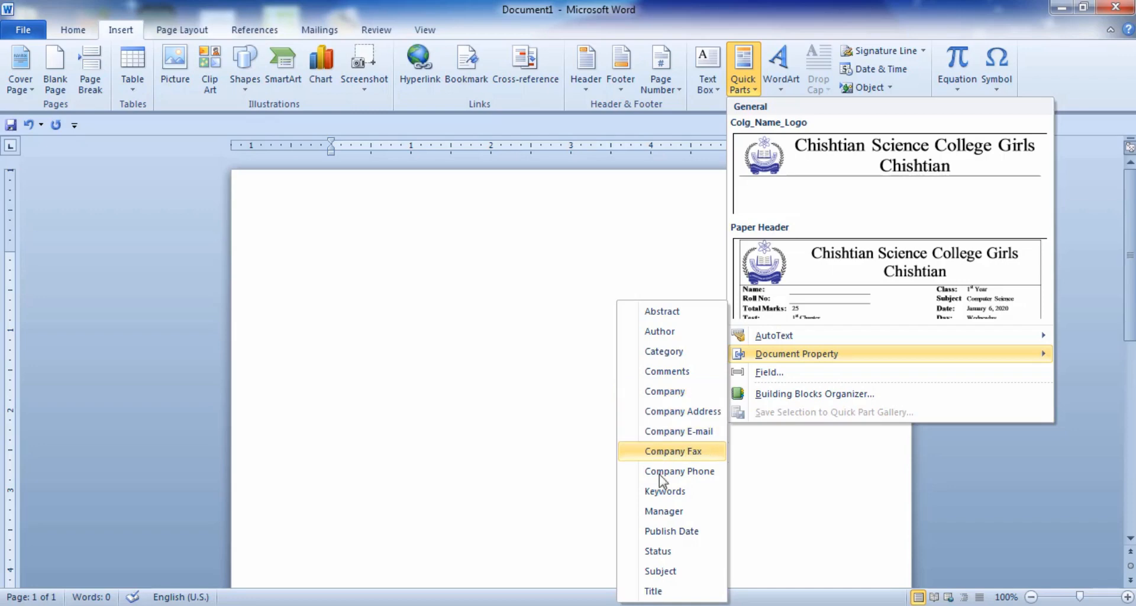
{"action": "left_click", "coordinate": [653, 590]}
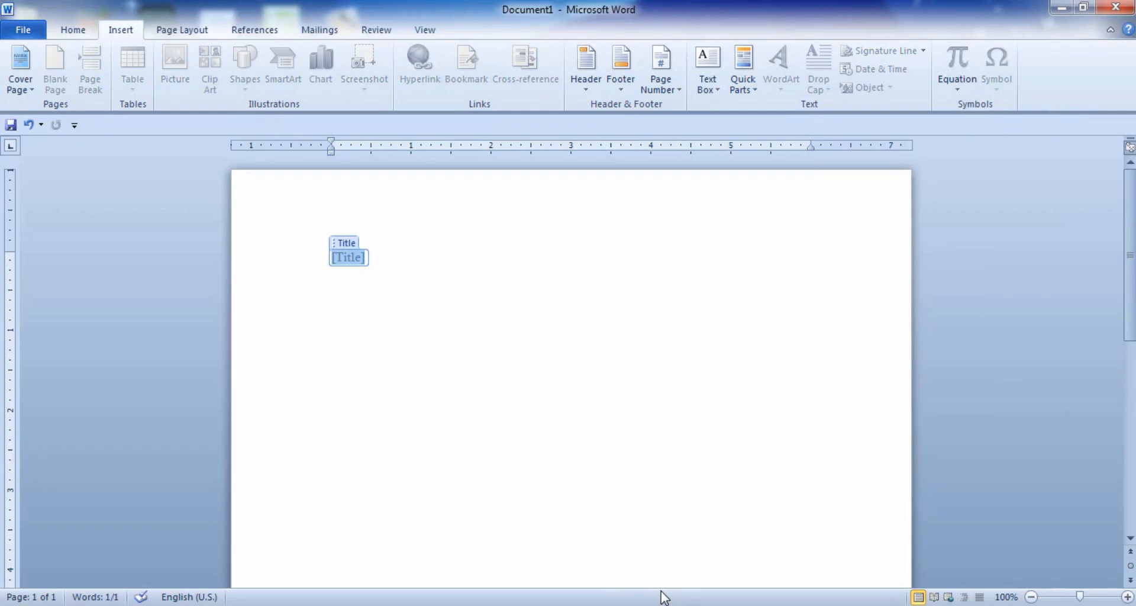
{"action": "type", "text": "Software"}
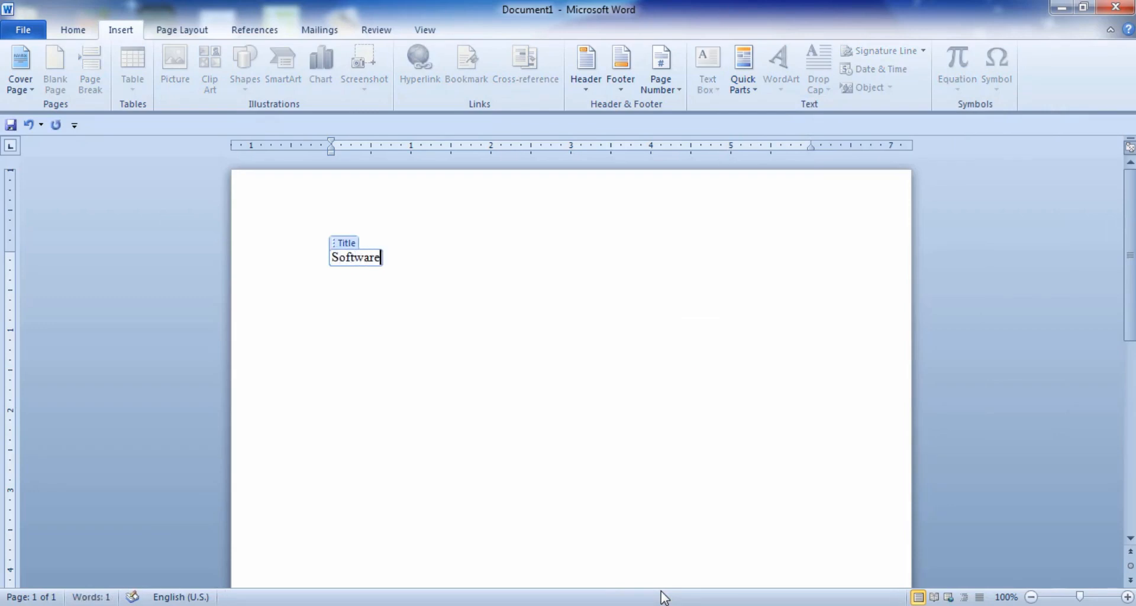
Step: Insert the Title document property again a few lines below the first, and delete both title entries
{"action": "left_click", "coordinate": [521, 412]}
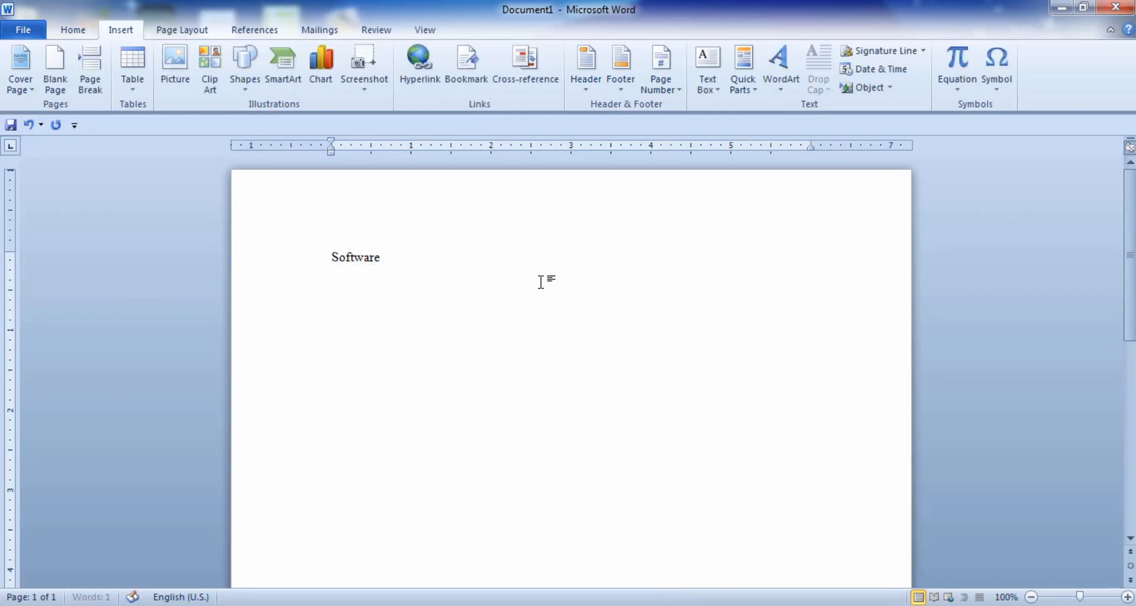
{"action": "left_click", "coordinate": [82, 33]}
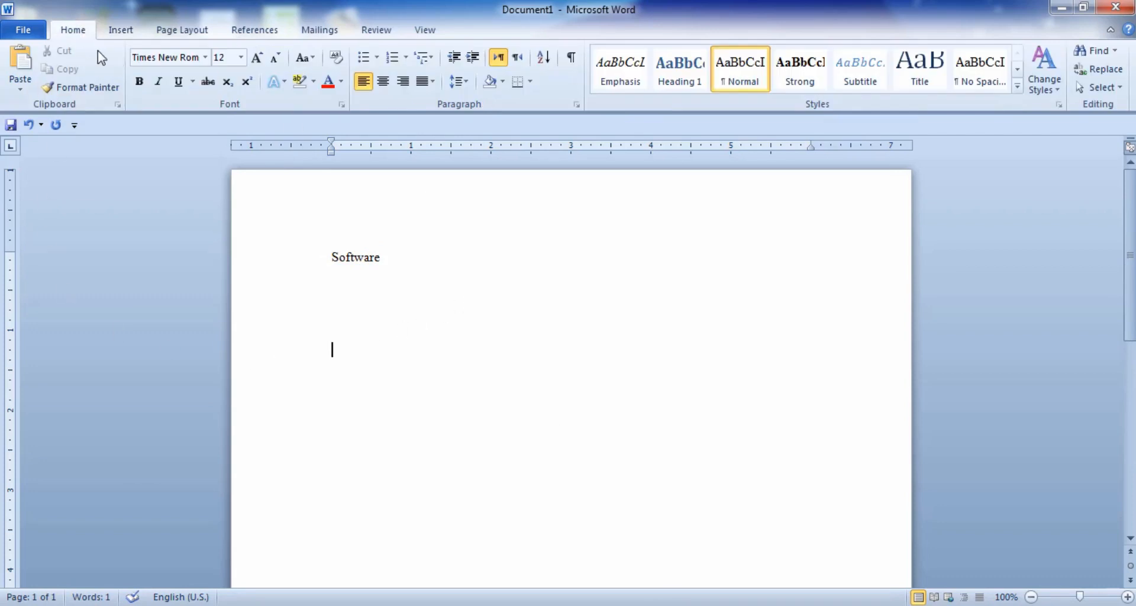
{"action": "left_click", "coordinate": [117, 33]}
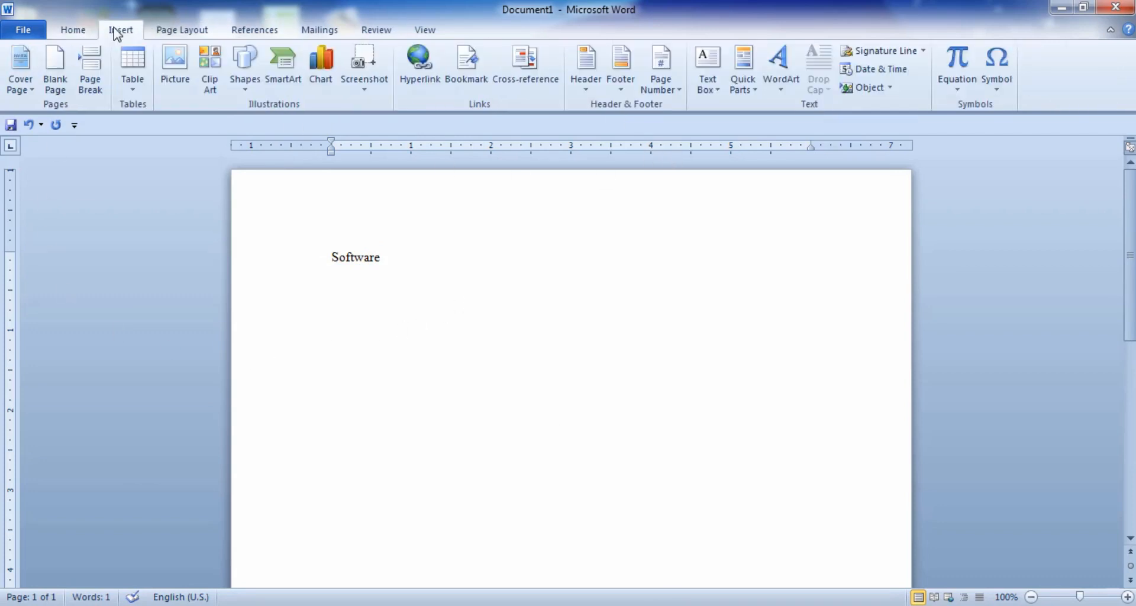
{"action": "left_click", "coordinate": [747, 88]}
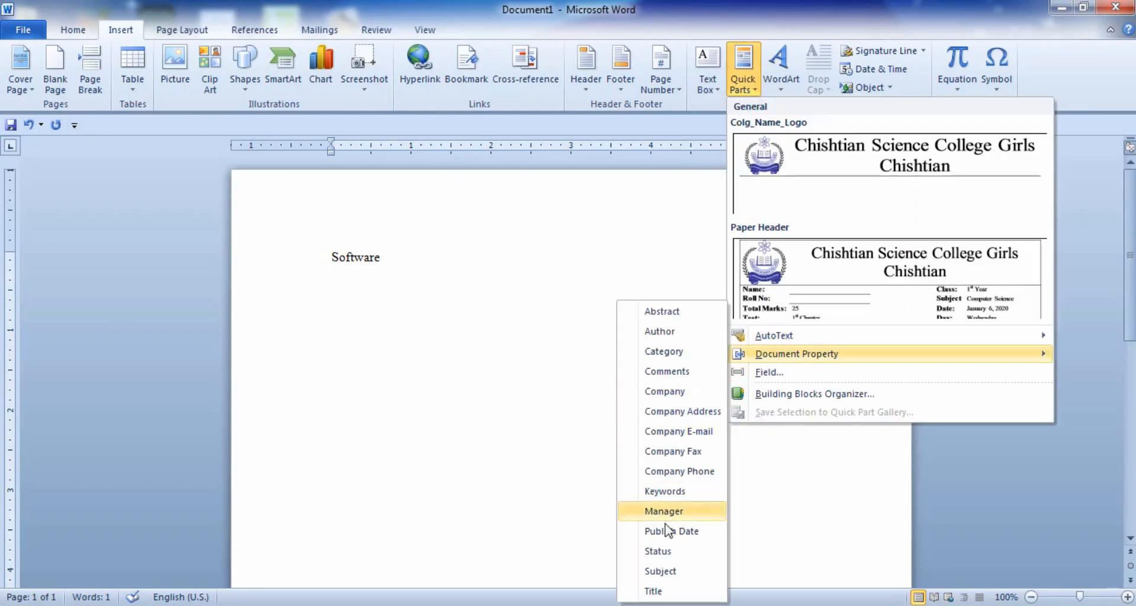
{"action": "left_click", "coordinate": [653, 592]}
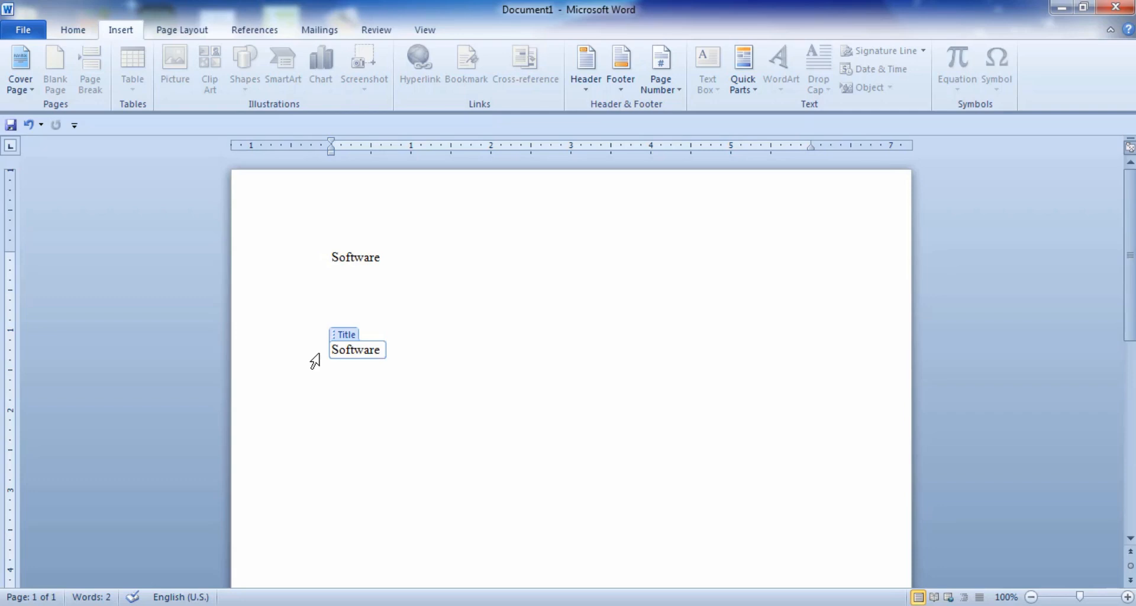
{"action": "left_click_drag", "start_coordinate": [413, 358], "coordinate": [325, 242]}
{"action": "key", "text": "Delete"}
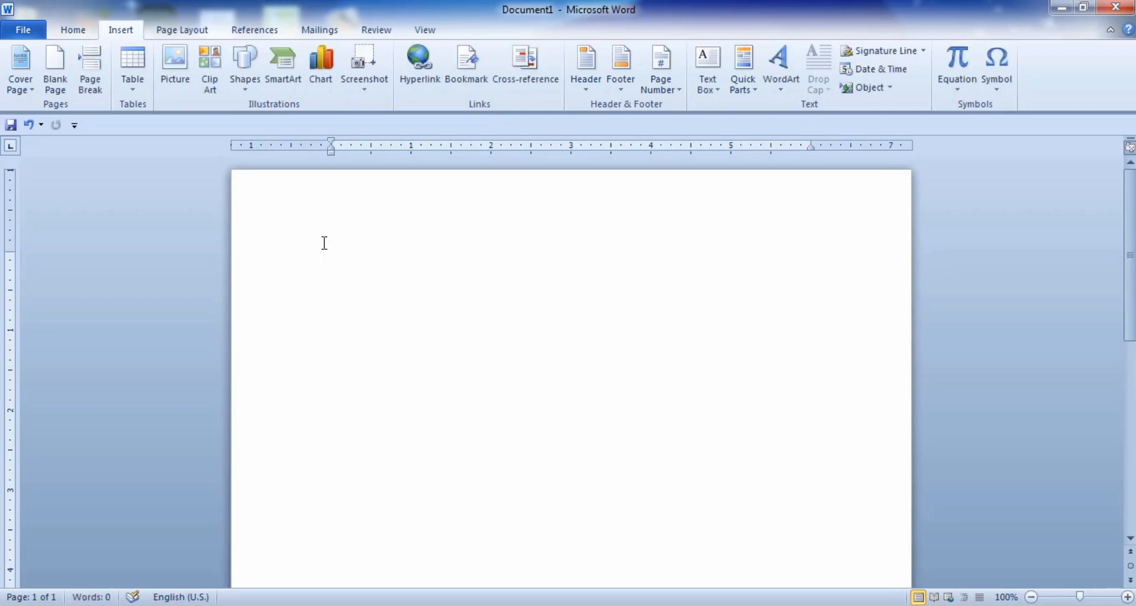
{"action": "left_click", "coordinate": [743, 92]}
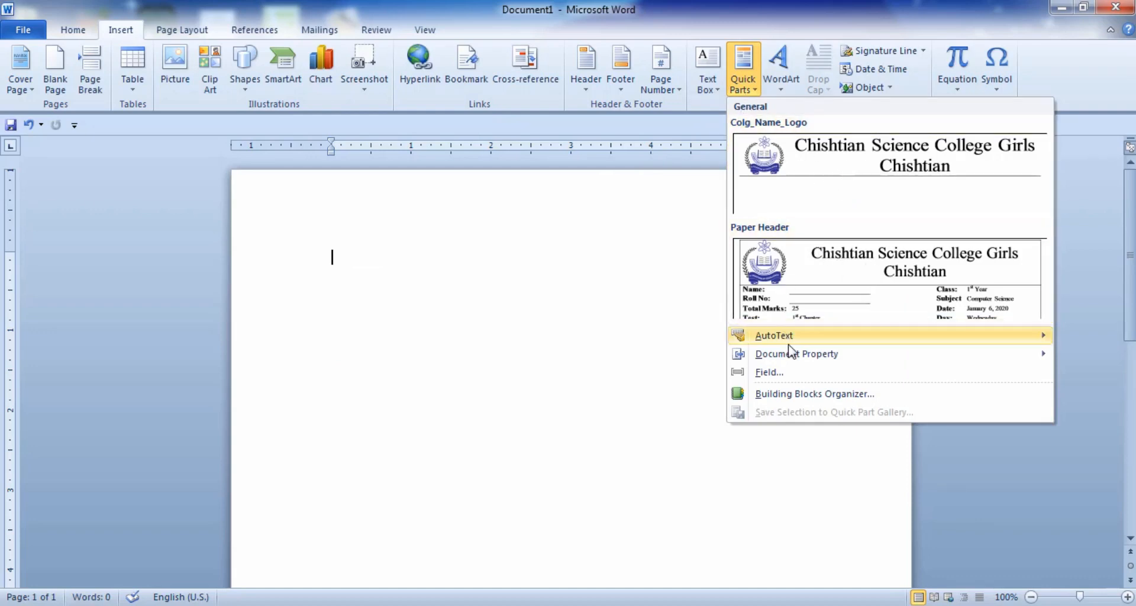
{"action": "mouse_move", "coordinate": [789, 346]}
{"action": "left_click", "coordinate": [274, 273]}
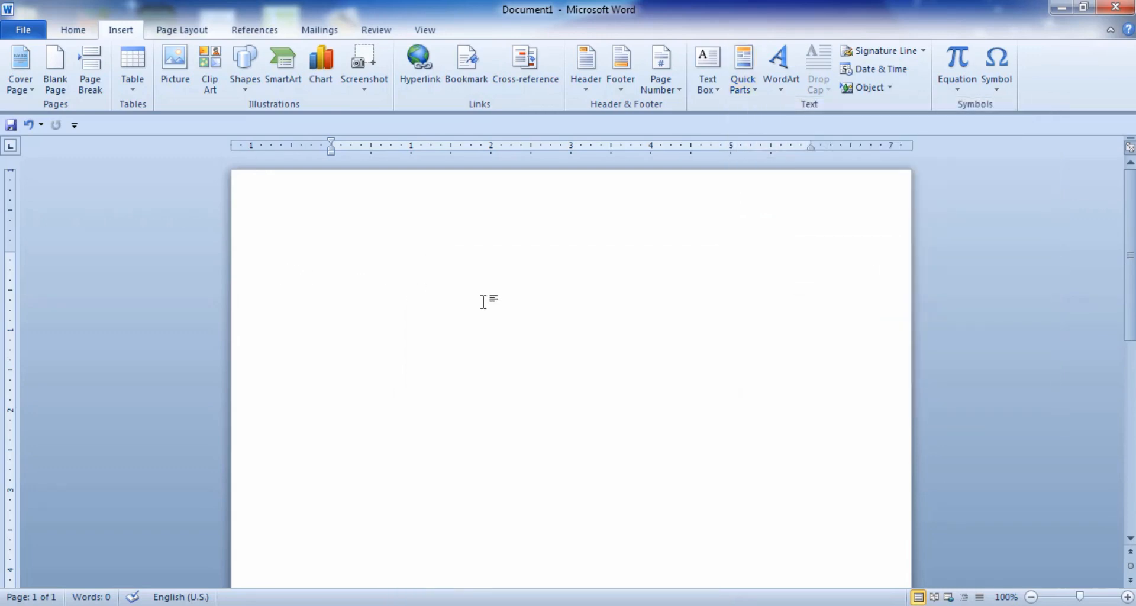
Step: Insert a 2x1 table and resize it to nearly the full page width, with a first column about 1.2" wide
{"action": "left_click", "coordinate": [140, 87]}
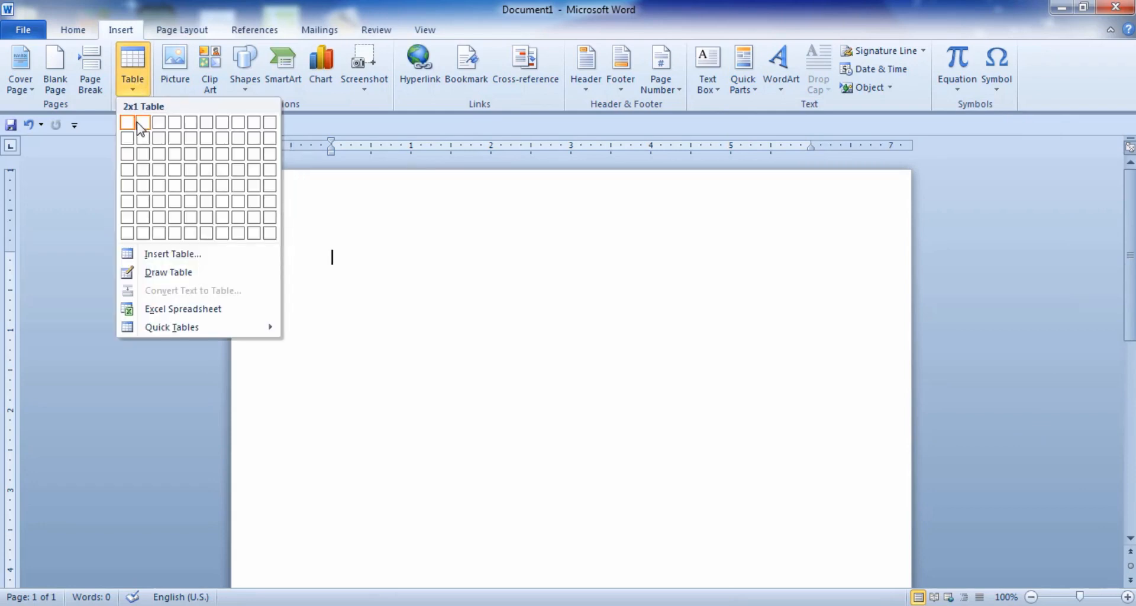
{"action": "left_click", "coordinate": [143, 131]}
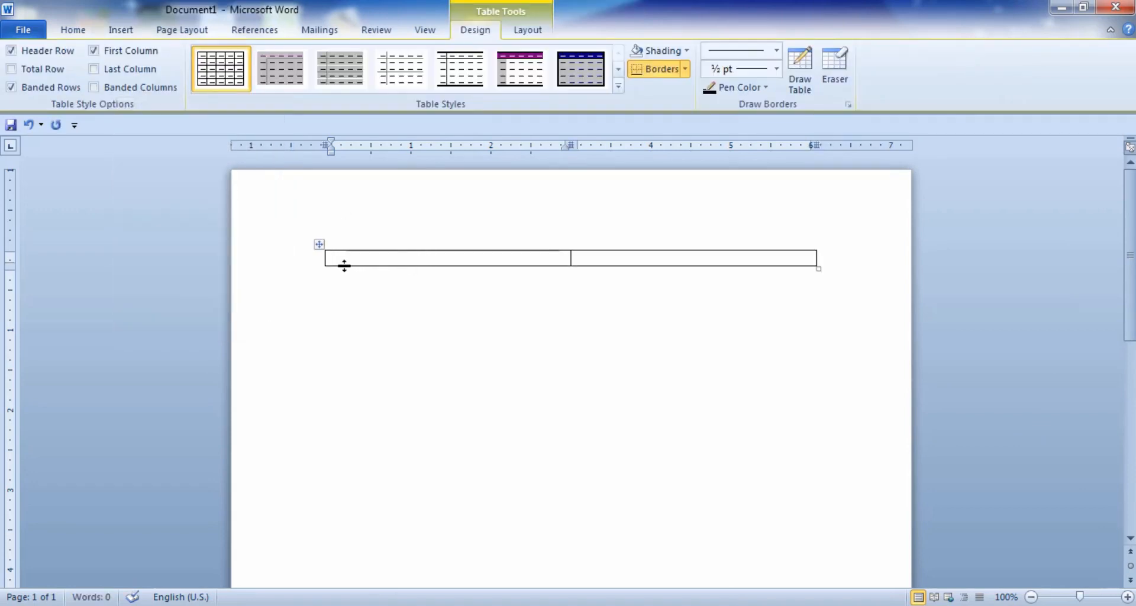
{"action": "left_click_drag", "start_coordinate": [323, 261], "coordinate": [256, 260]}
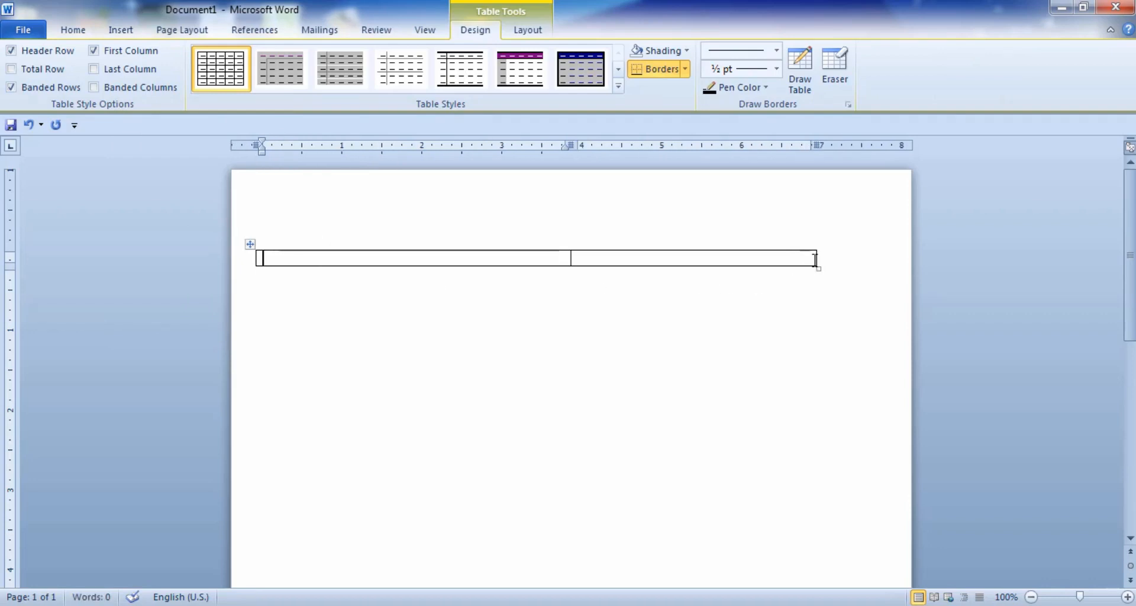
{"action": "left_click_drag", "start_coordinate": [816, 260], "coordinate": [886, 260]}
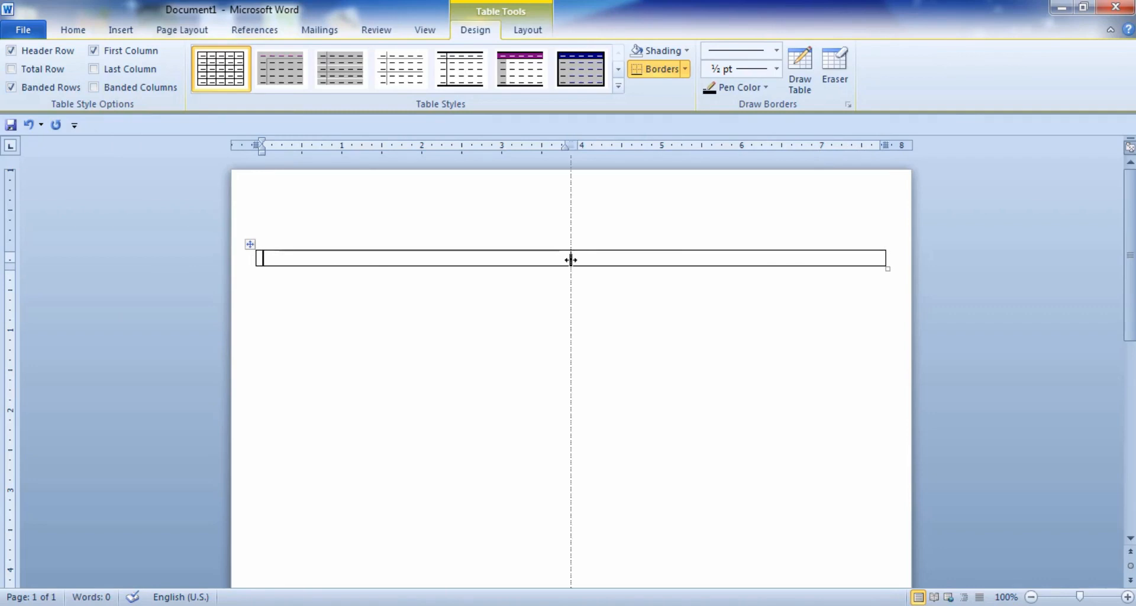
{"action": "left_click_drag", "start_coordinate": [571, 259], "coordinate": [352, 266]}
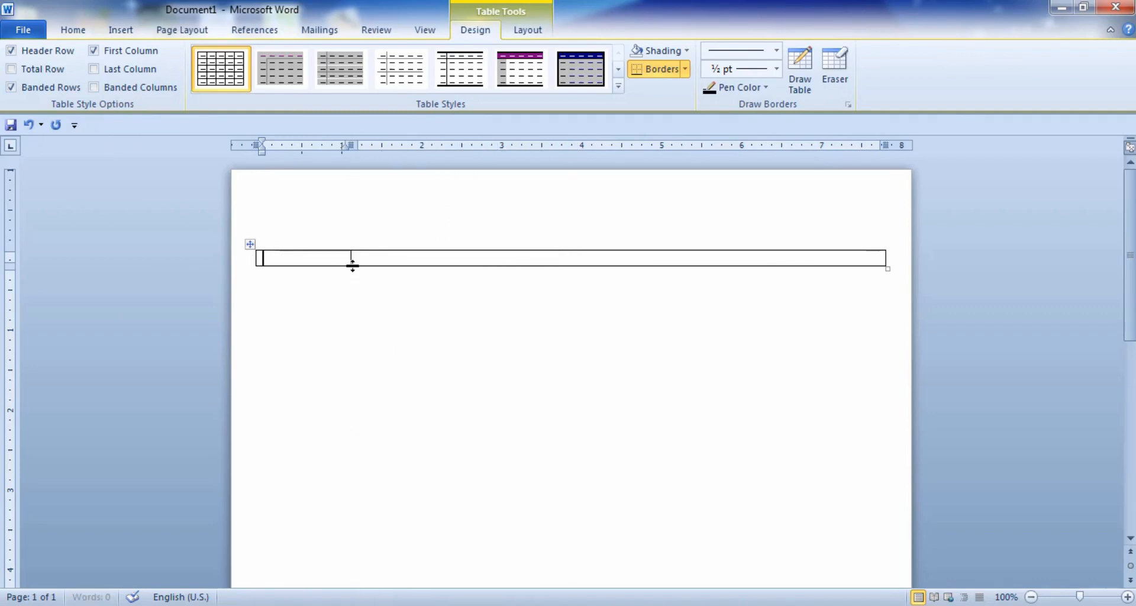
Step: Enter "Glorious Science School Chishtian" in the table's second cell
{"action": "left_click", "coordinate": [431, 260]}
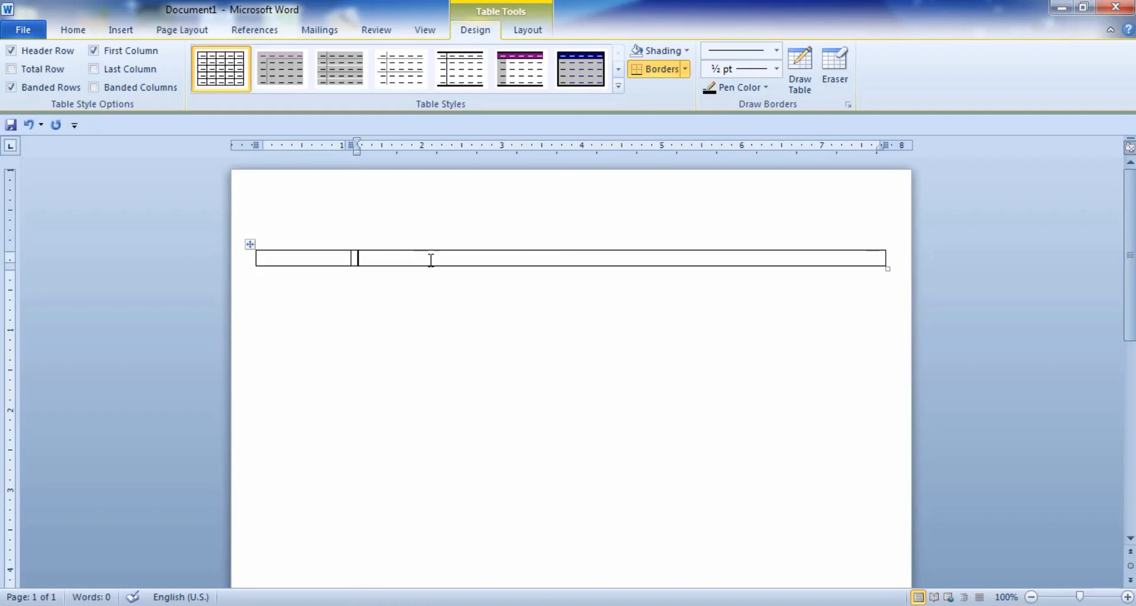
{"action": "type", "text": "Glori"}
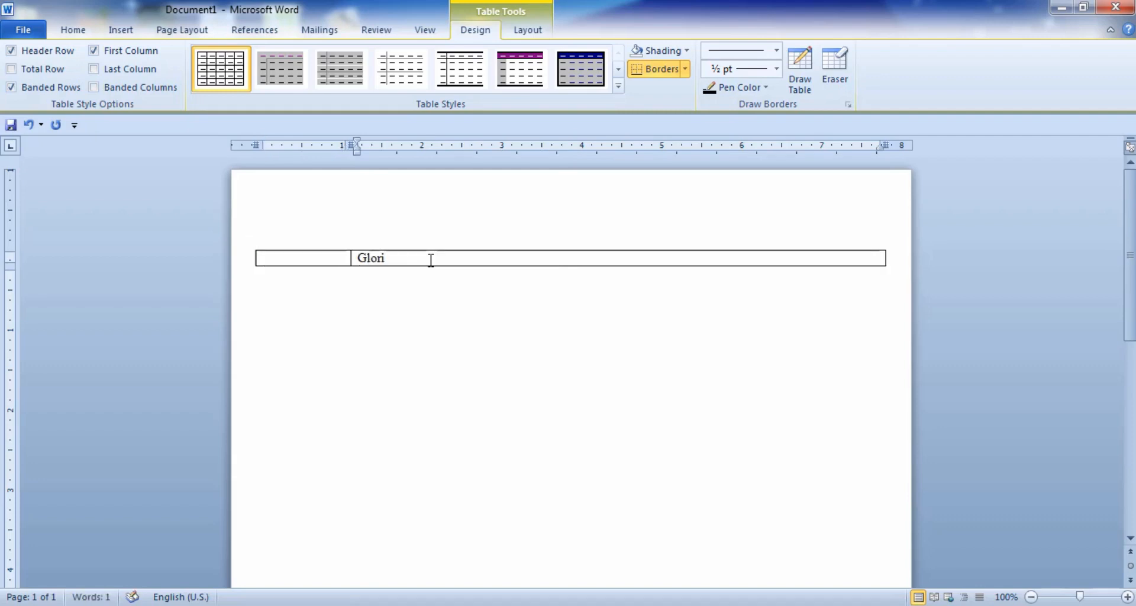
{"action": "type", "text": "ous Sci"}
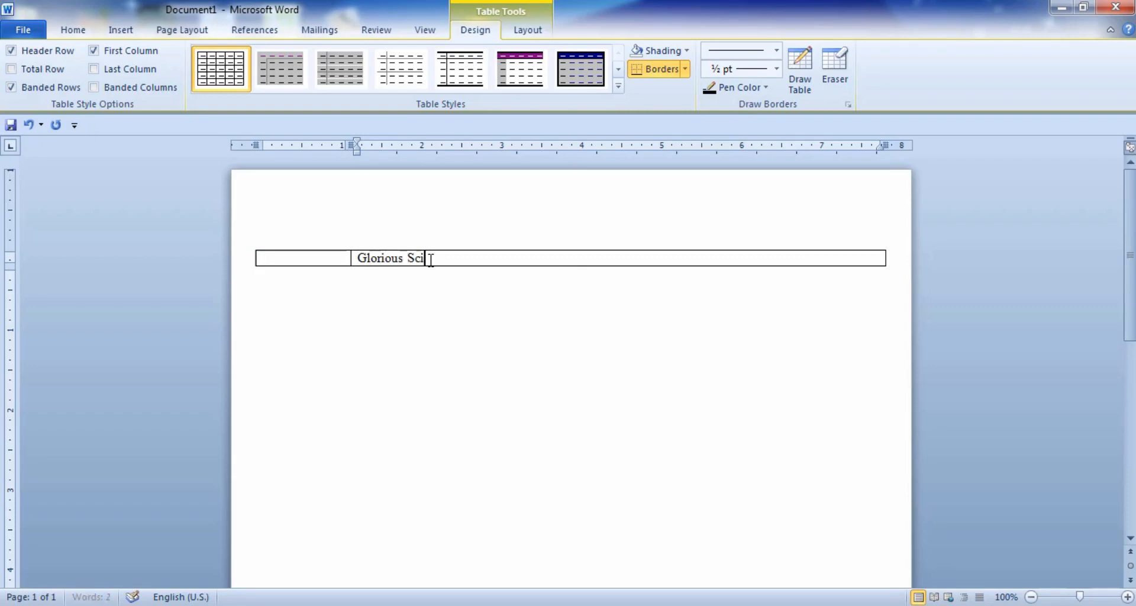
{"action": "type", "text": "ence C"}
{"action": "key", "text": "BackSpace"}
{"action": "key", "text": "BackSpace"}
{"action": "type", "text": "School"}
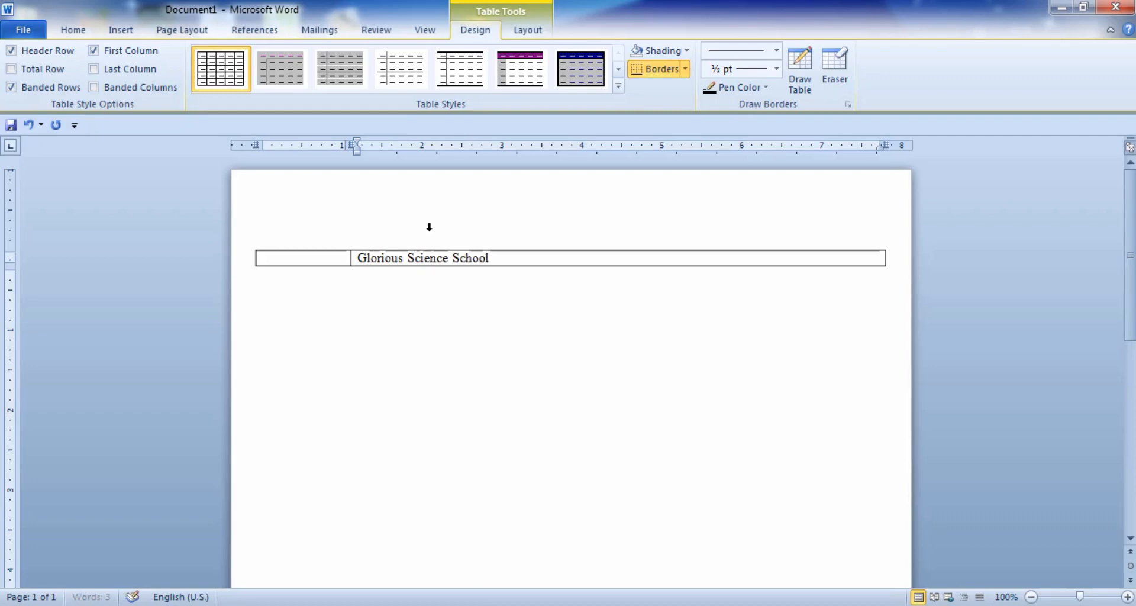
{"action": "type", "text": " Chishtian"}
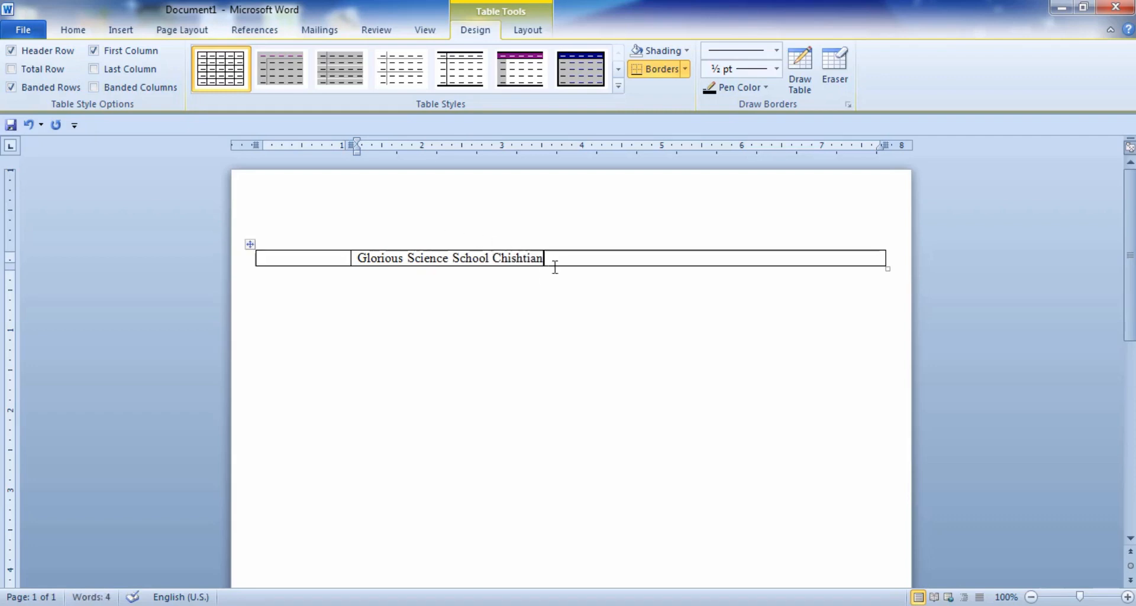
Step: Enlarge the school name in the table's second cell to font size 36
{"action": "left_click_drag", "start_coordinate": [549, 257], "coordinate": [356, 259]}
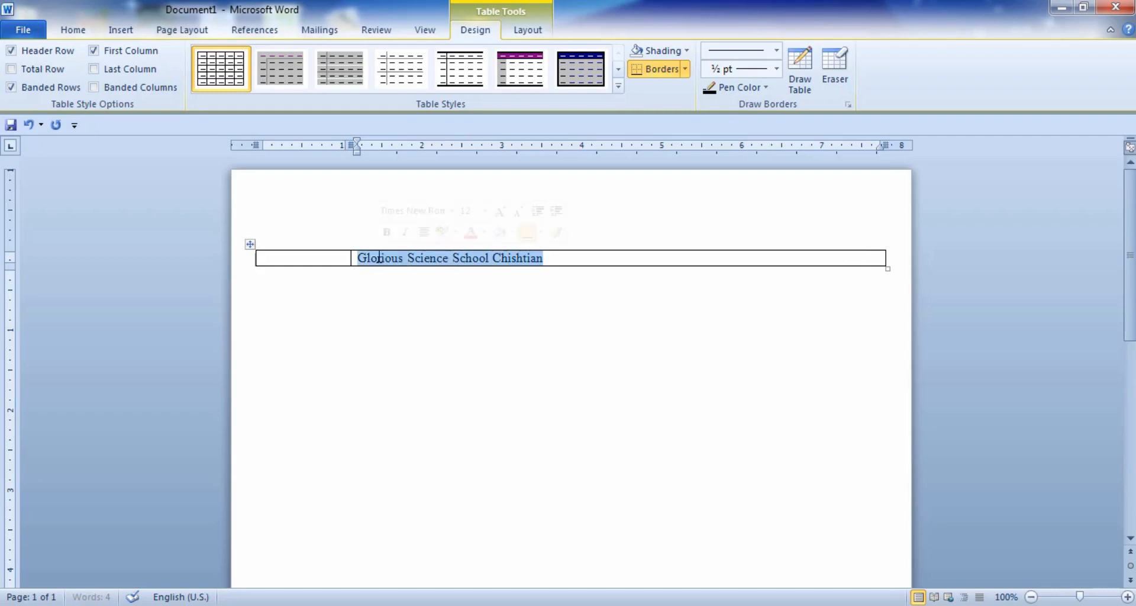
{"action": "left_click", "coordinate": [501, 212]}
{"action": "left_click", "coordinate": [501, 212]}
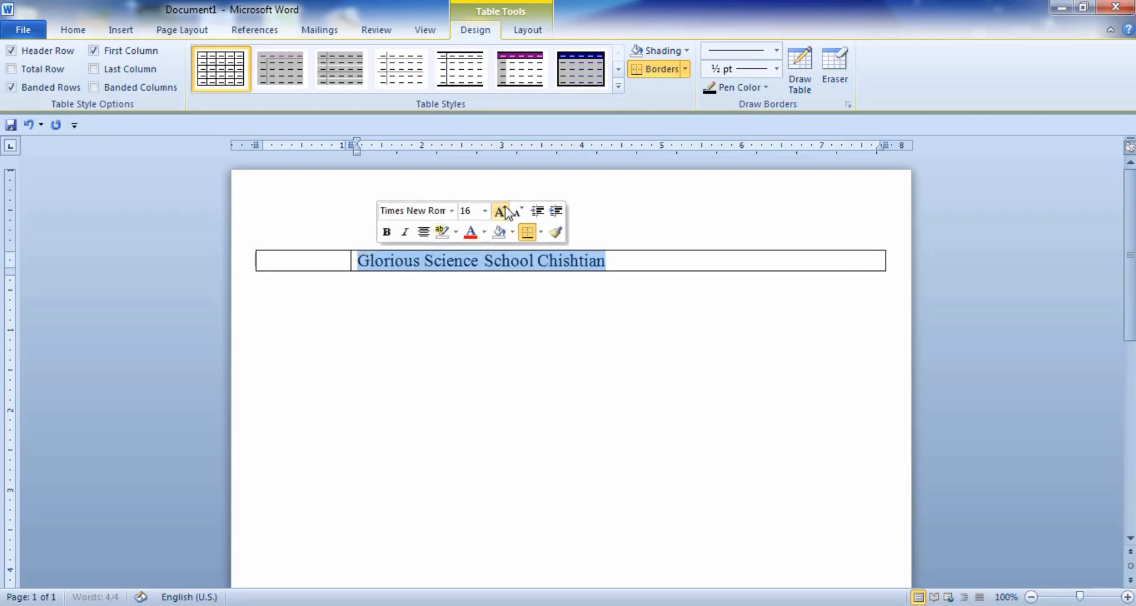
{"action": "left_click", "coordinate": [501, 212]}
{"action": "left_click", "coordinate": [501, 212]}
{"action": "left_click", "coordinate": [501, 212]}
{"action": "left_click", "coordinate": [501, 212]}
{"action": "left_click", "coordinate": [500, 211]}
{"action": "left_click", "coordinate": [501, 212]}
{"action": "left_click", "coordinate": [501, 212]}
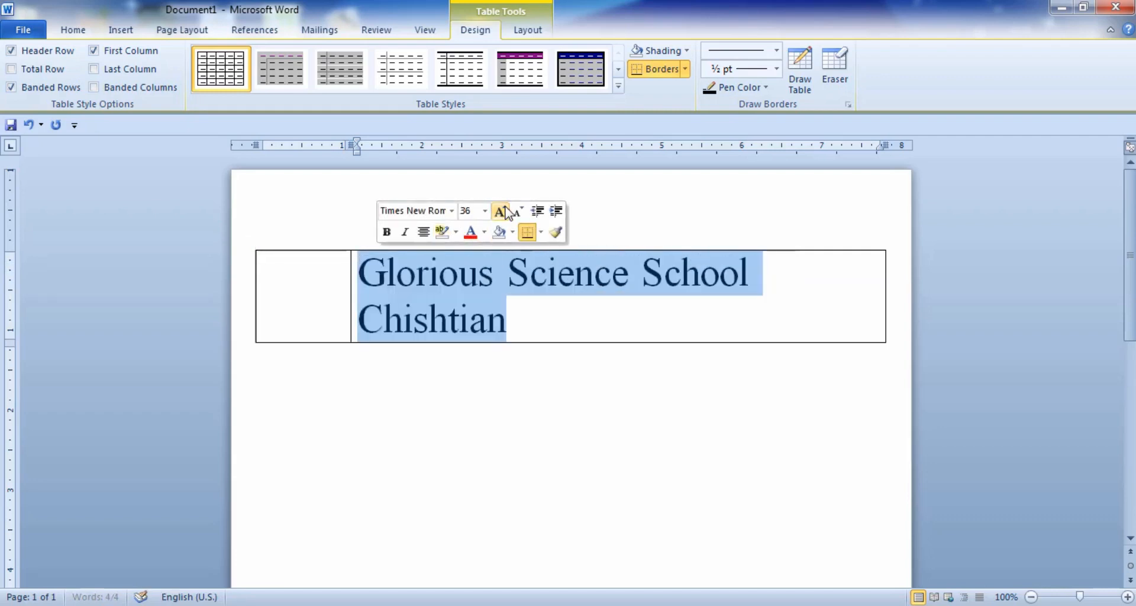
{"action": "left_click", "coordinate": [503, 212]}
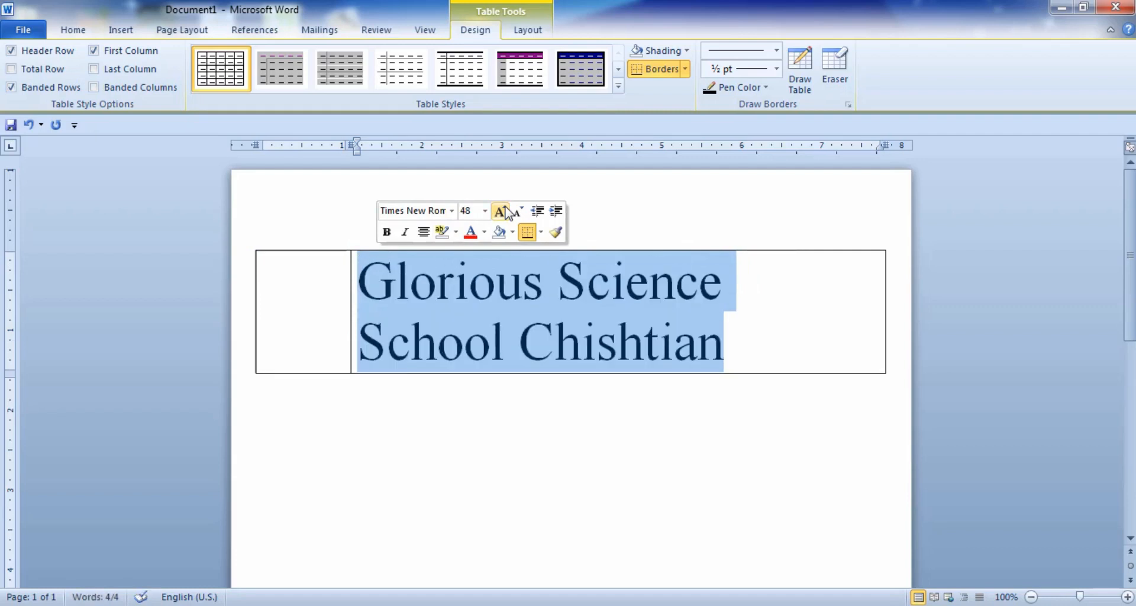
{"action": "left_click", "coordinate": [519, 213]}
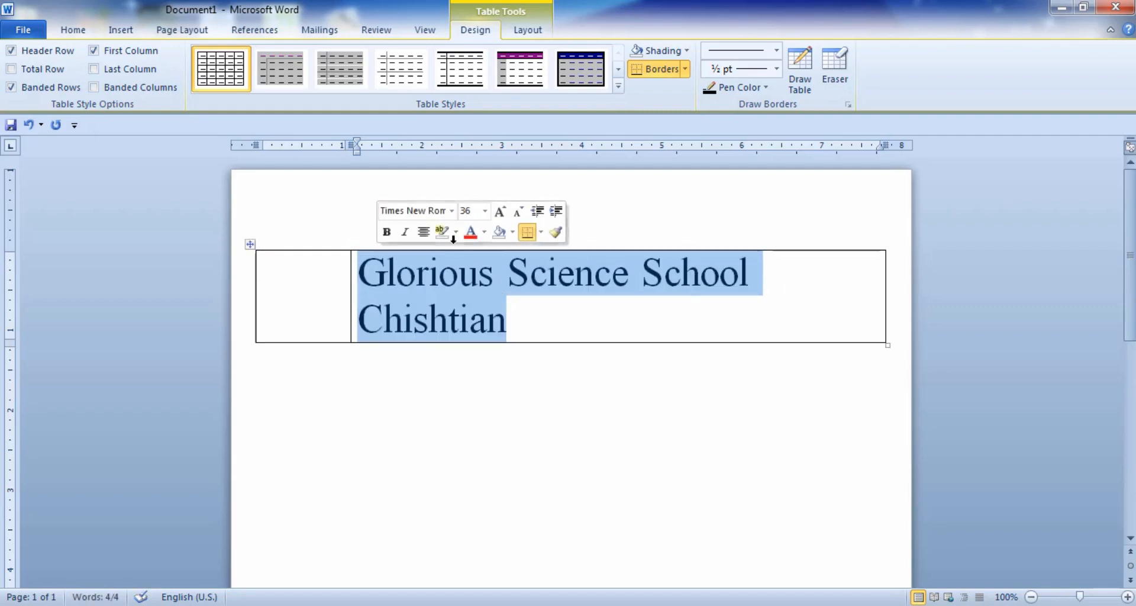
Step: Centre the school name horizontally in its cell and make it bold
{"action": "left_click", "coordinate": [424, 232]}
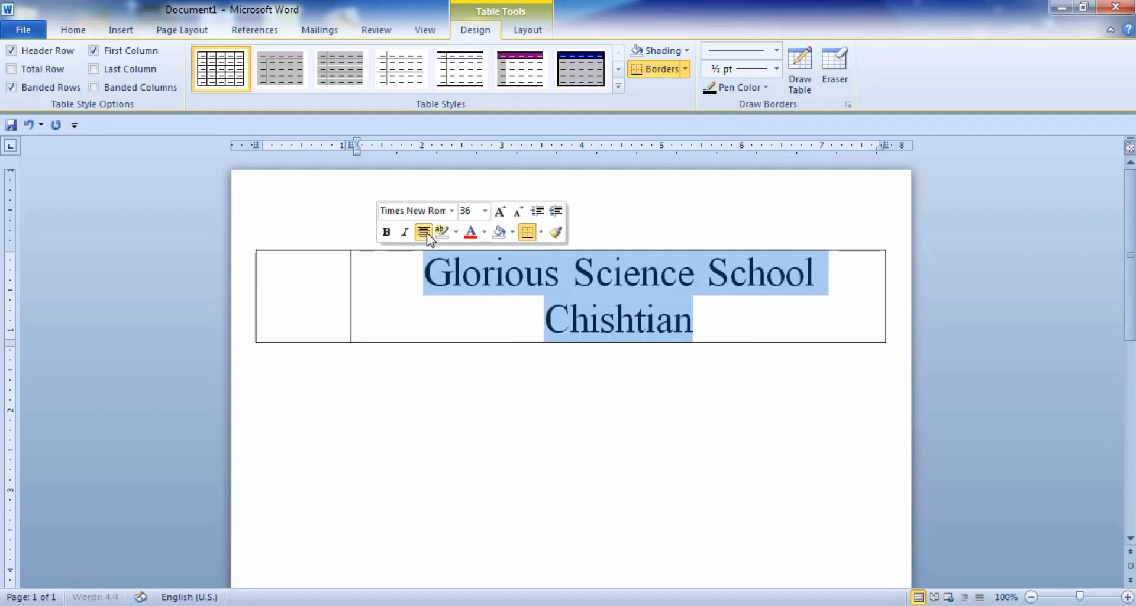
{"action": "left_click", "coordinate": [387, 231]}
{"action": "left_click", "coordinate": [350, 294]}
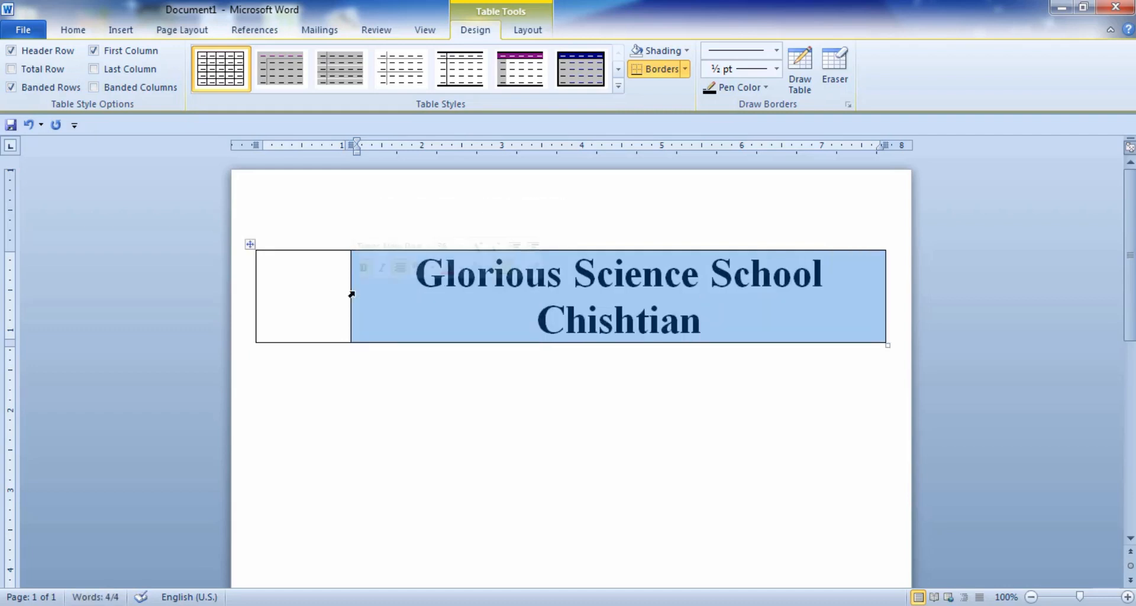
Step: Widen the table's first column to about 1.63" and set its cell alignment to centre both horizontally and vertically
{"action": "left_click", "coordinate": [375, 297]}
{"action": "left_click_drag", "start_coordinate": [350, 296], "coordinate": [384, 294]}
{"action": "left_click", "coordinate": [353, 296]}
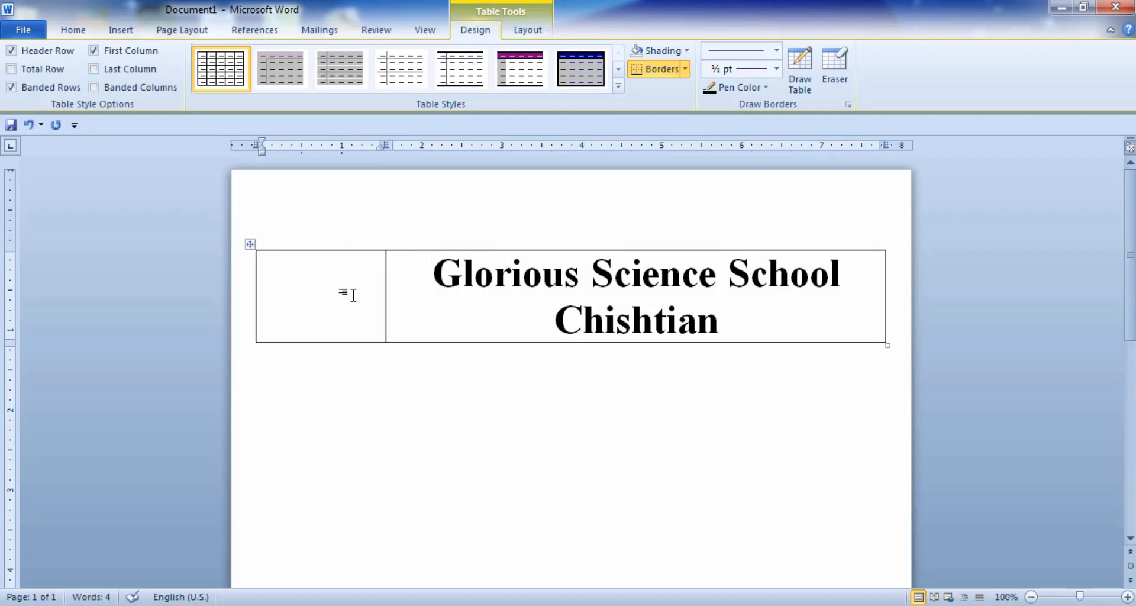
{"action": "left_click", "coordinate": [545, 35]}
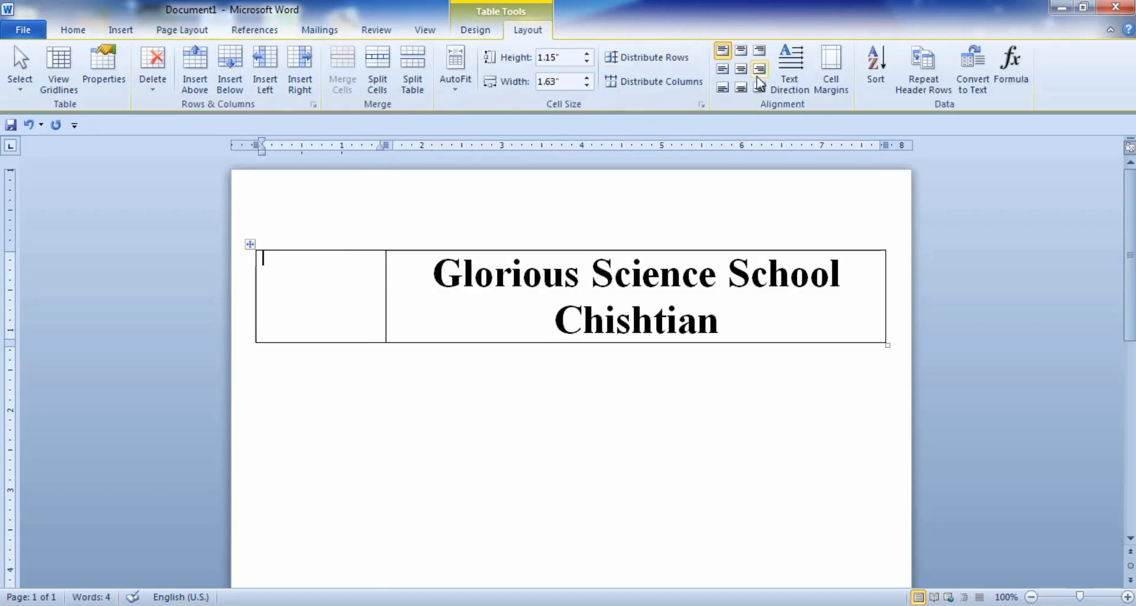
{"action": "left_click", "coordinate": [740, 68]}
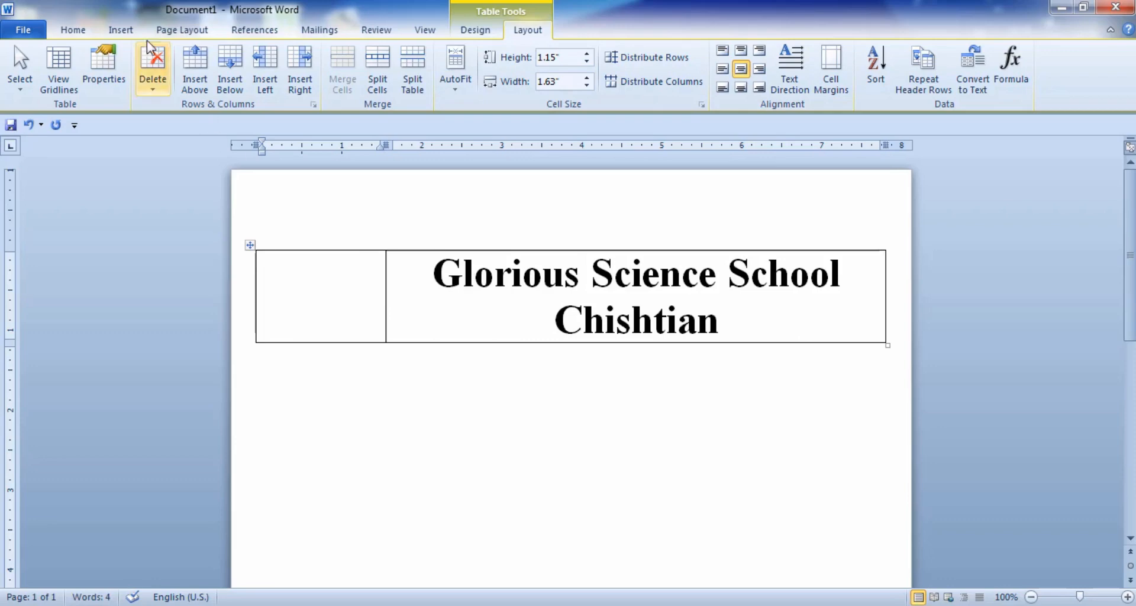
Step: Insert the picture youtube-logo-full-color.png in the first cell and shrink it to about 2.21" by 2.21"
{"action": "left_click", "coordinate": [121, 30]}
{"action": "left_click", "coordinate": [175, 68]}
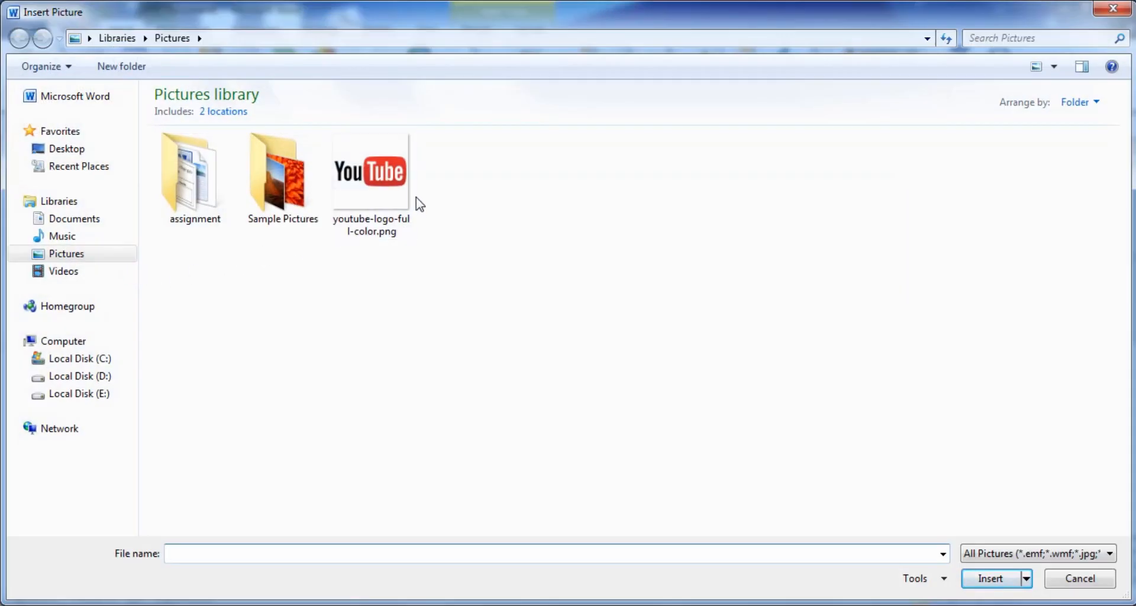
{"action": "double_click", "coordinate": [398, 184]}
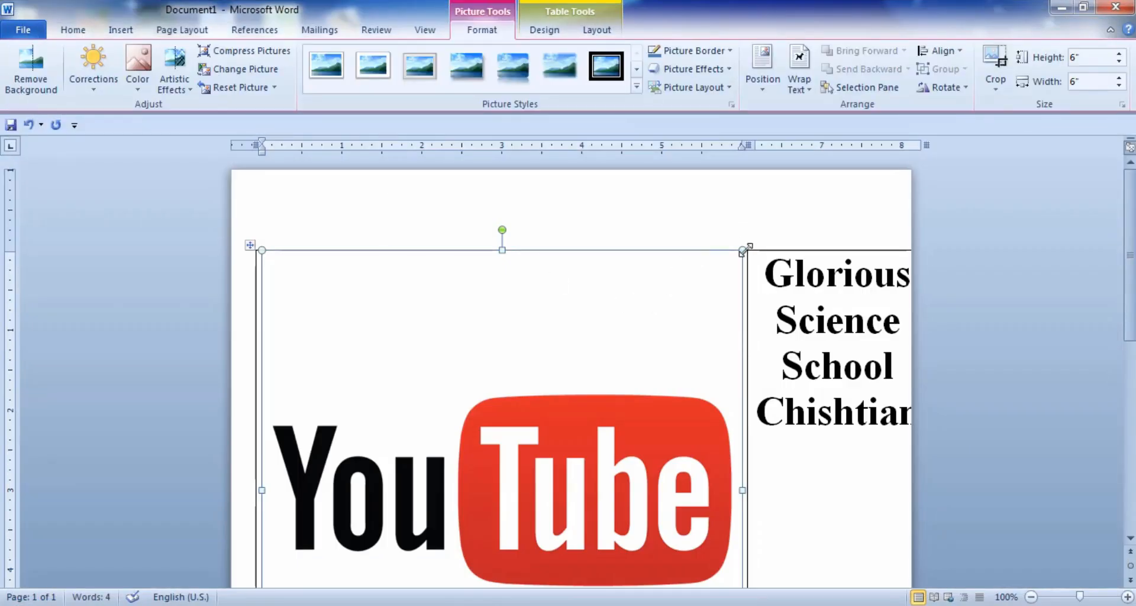
{"action": "left_click_drag", "start_coordinate": [744, 250], "coordinate": [363, 552]}
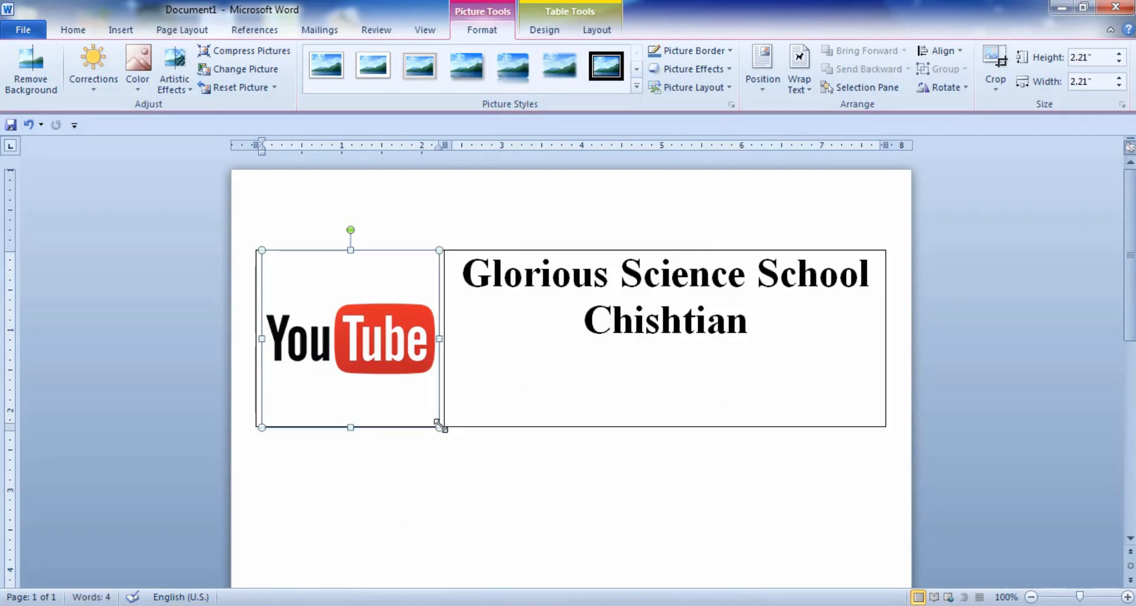
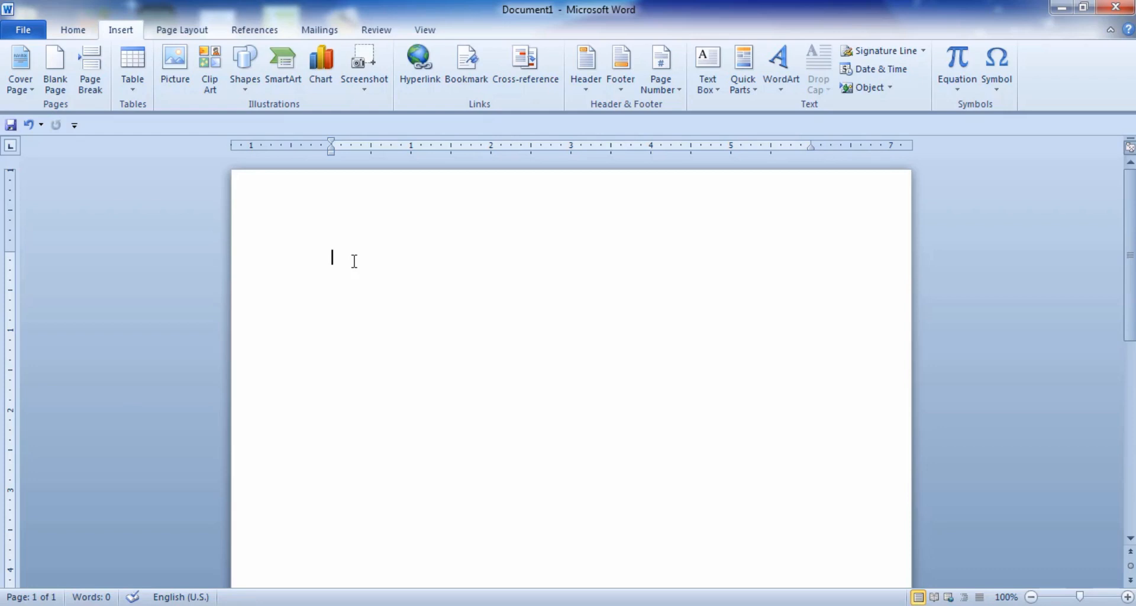
Step: Reduce the font size on the blank page to 18
{"action": "left_click", "coordinate": [73, 30]}
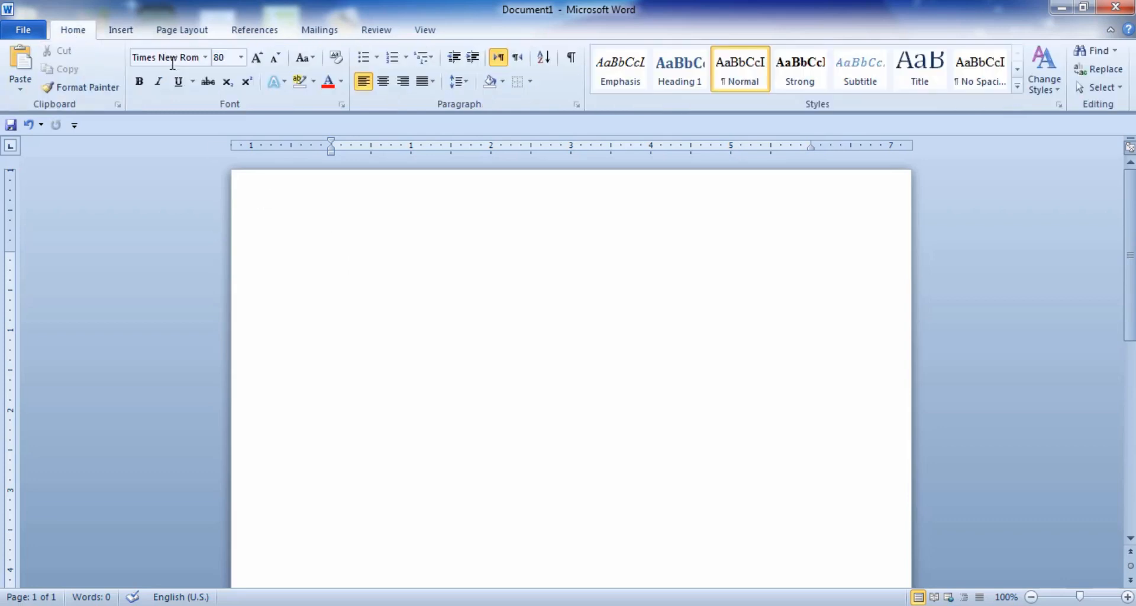
{"action": "left_click", "coordinate": [278, 63]}
{"action": "left_click", "coordinate": [278, 64]}
{"action": "left_click", "coordinate": [278, 63]}
{"action": "left_click", "coordinate": [278, 63]}
{"action": "left_click", "coordinate": [278, 63]}
{"action": "left_click", "coordinate": [278, 64]}
{"action": "left_click", "coordinate": [278, 63]}
{"action": "left_click", "coordinate": [278, 63]}
{"action": "left_click", "coordinate": [278, 64]}
{"action": "left_click", "coordinate": [278, 63]}
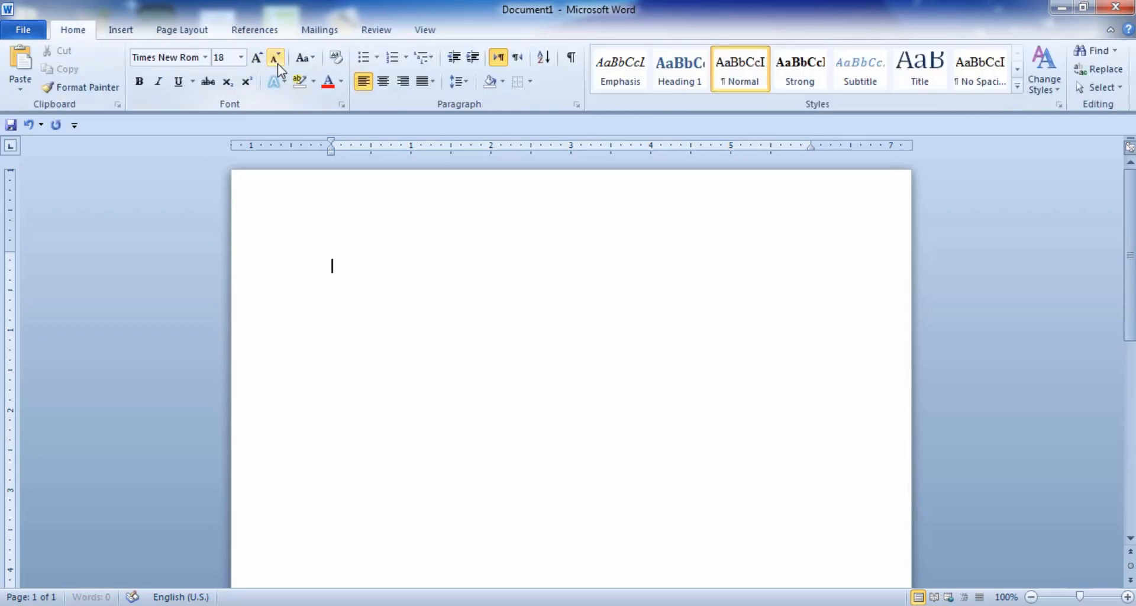
{"action": "left_click", "coordinate": [256, 59]}
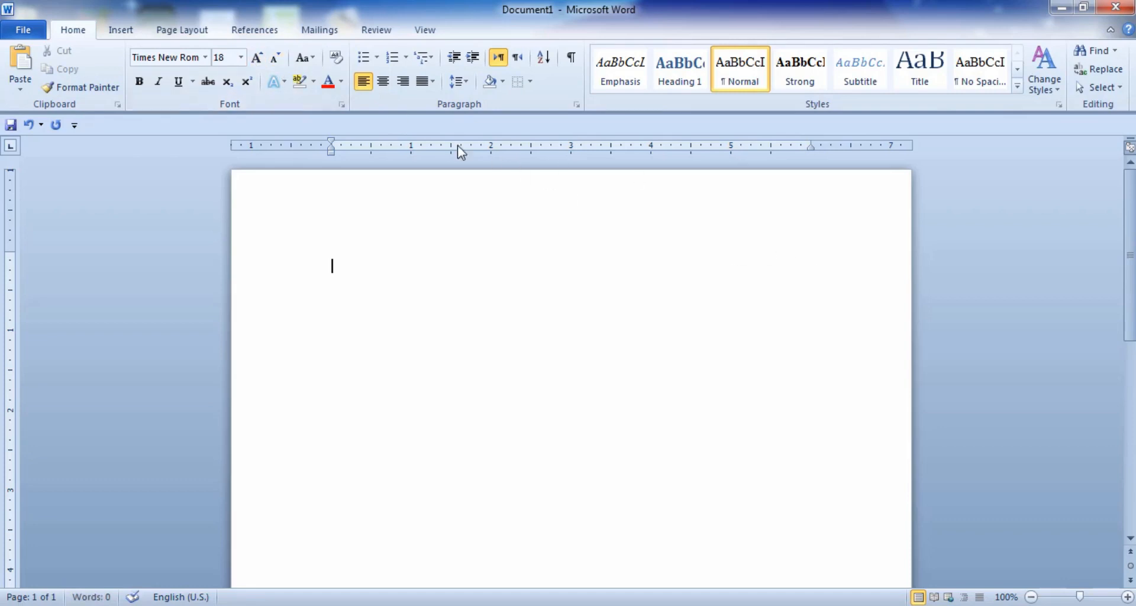
Step: Insert an equation and fill it with the built-in Expansion of a Sum
{"action": "left_click", "coordinate": [132, 30]}
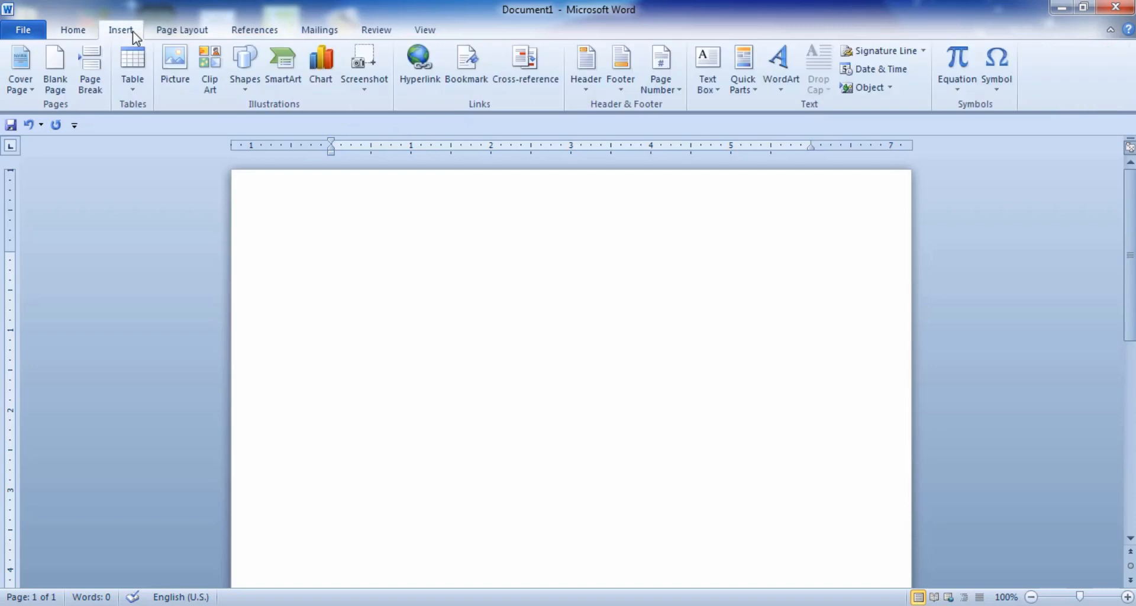
{"action": "left_click", "coordinate": [957, 62]}
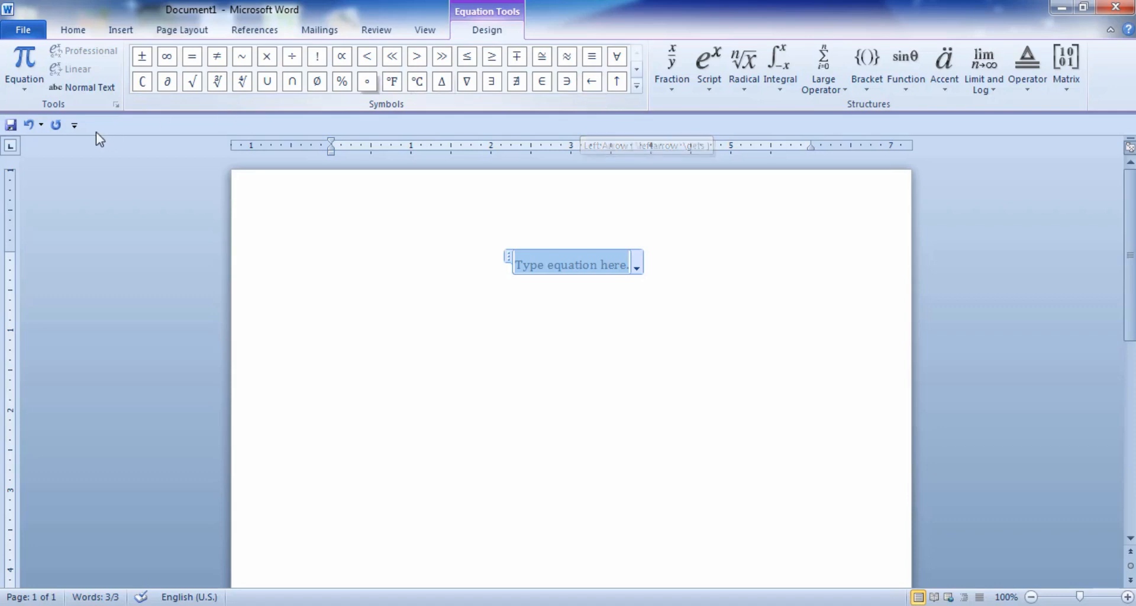
{"action": "left_click", "coordinate": [29, 94]}
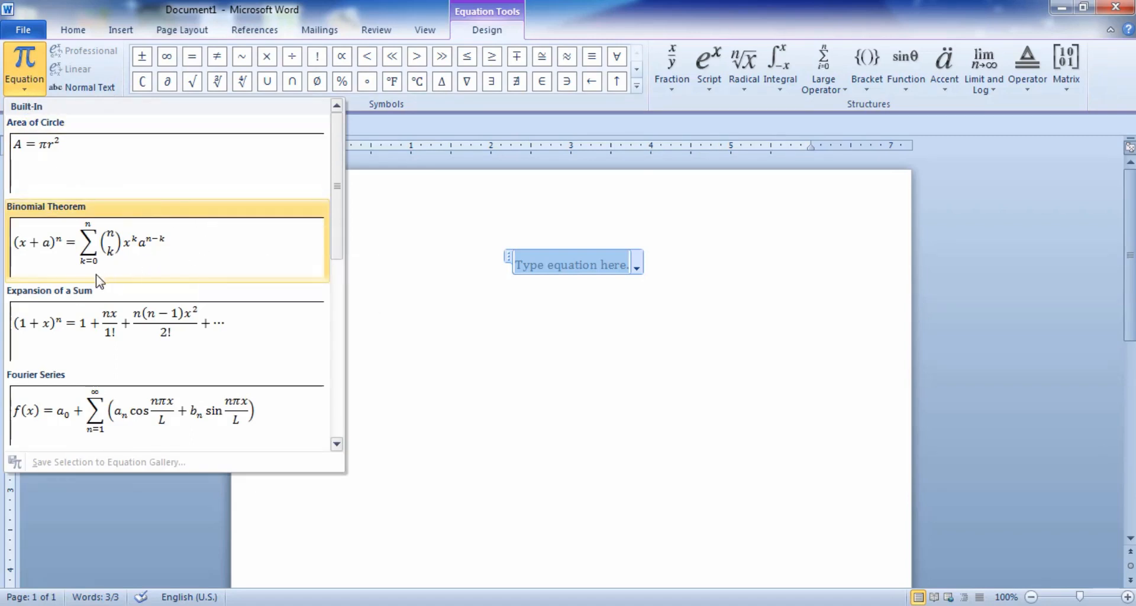
{"action": "left_click", "coordinate": [90, 341]}
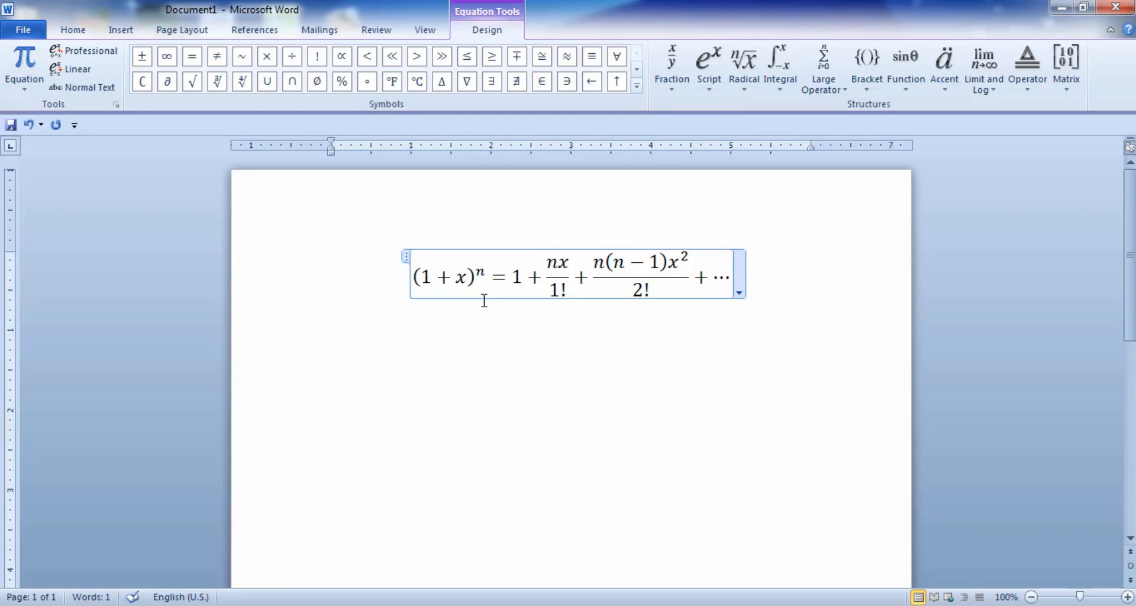
Step: Delete the Expansion of a Sum equation and browse the built-in equation gallery without choosing another one
{"action": "left_click_drag", "start_coordinate": [413, 277], "coordinate": [861, 258]}
{"action": "key", "text": "Delete"}
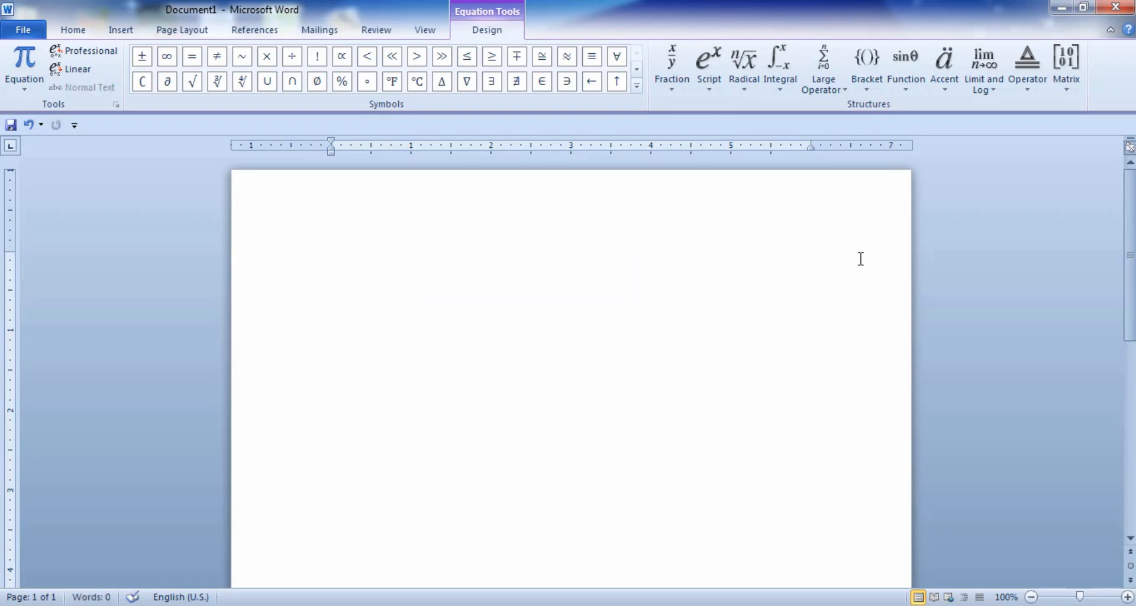
{"action": "left_click", "coordinate": [36, 81]}
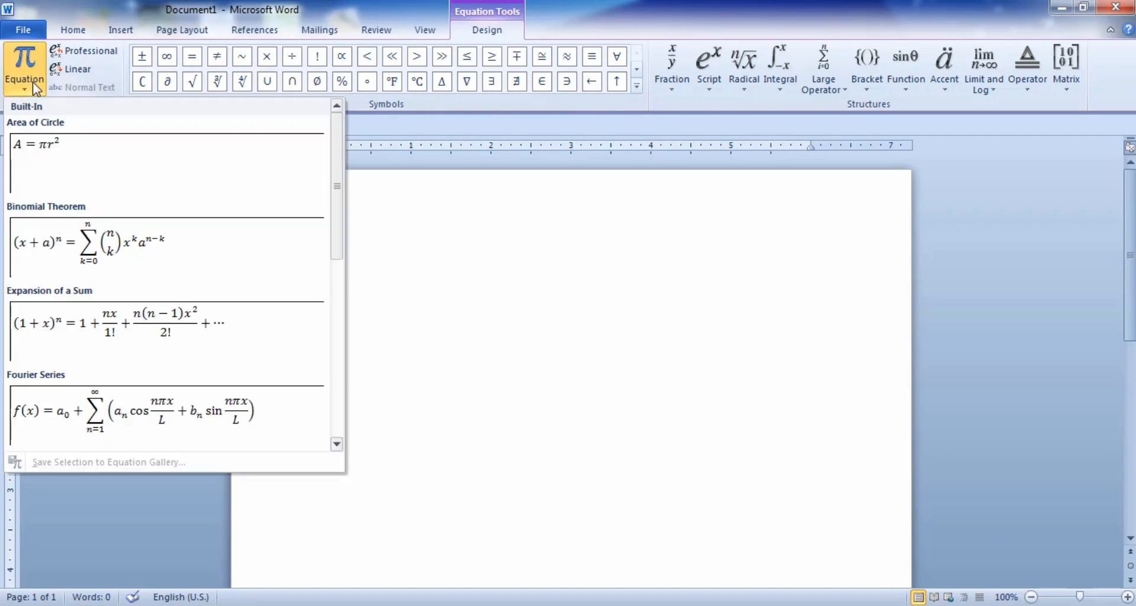
{"action": "left_click_drag", "start_coordinate": [339, 193], "coordinate": [370, 135]}
{"action": "left_click", "coordinate": [467, 282]}
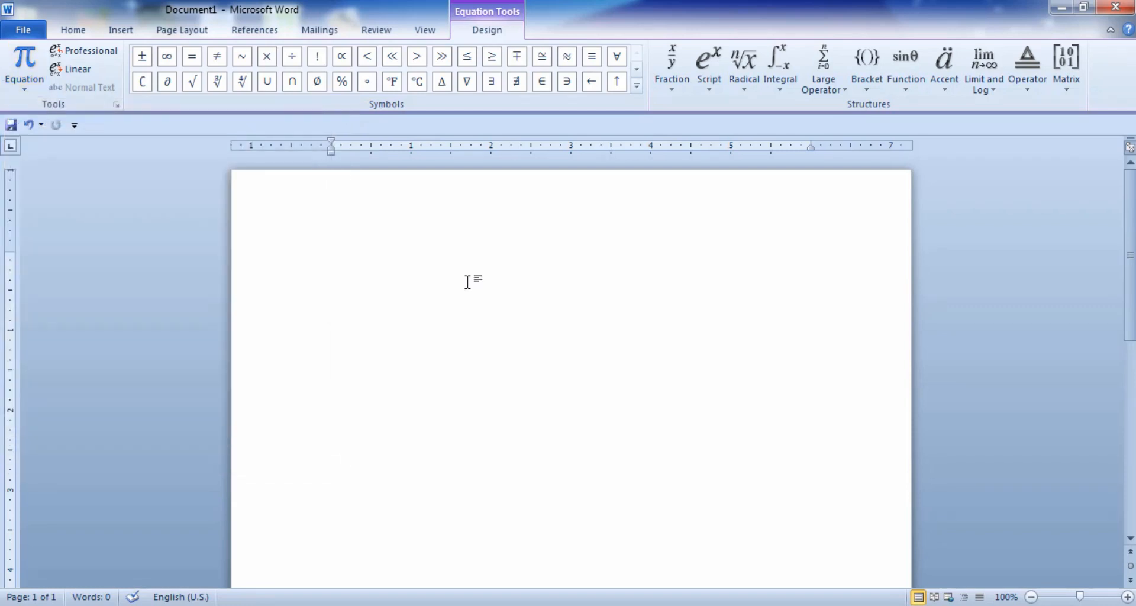
Step: Write the equation c = 2πr, taking π from the Basic Math symbols, and leave the equation
{"action": "type", "text": "c="}
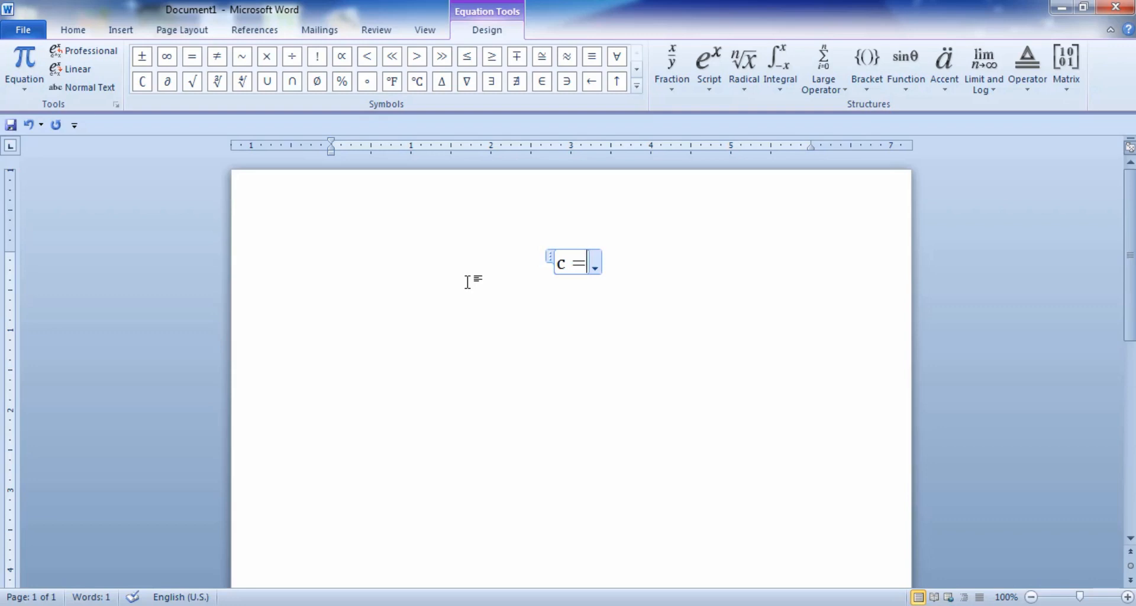
{"action": "type", "text": "2"}
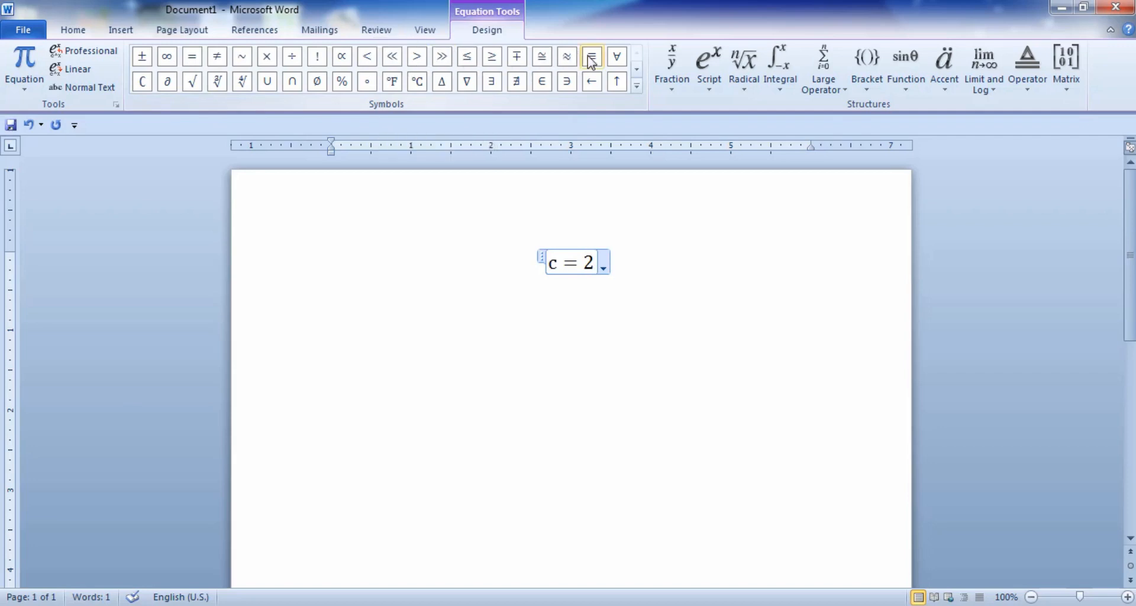
{"action": "left_click", "coordinate": [635, 89]}
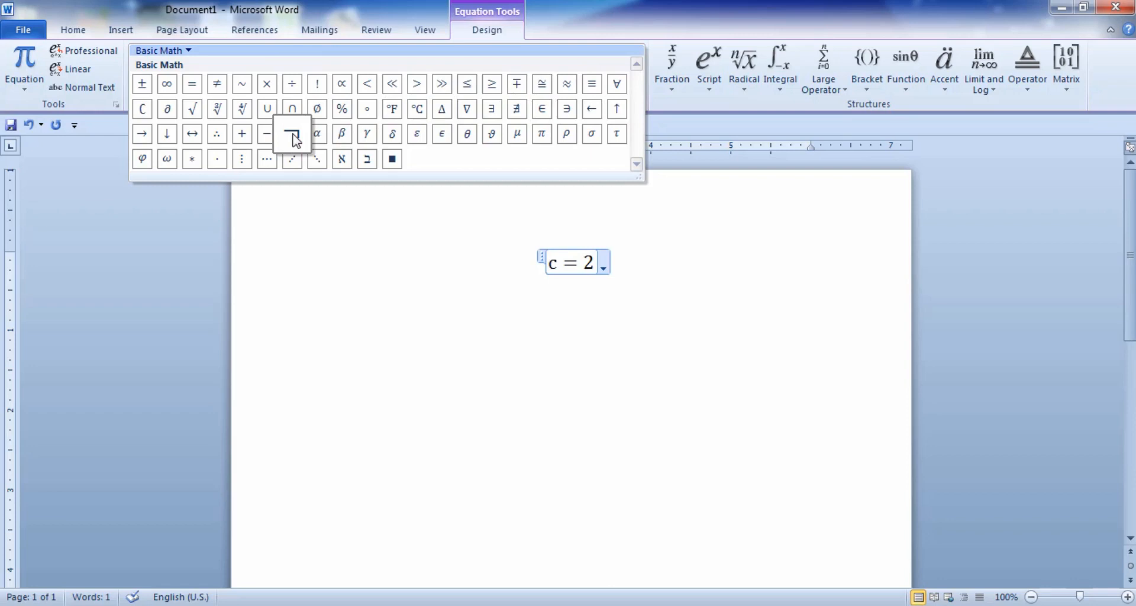
{"action": "left_click", "coordinate": [543, 135]}
{"action": "type", "text": "r"}
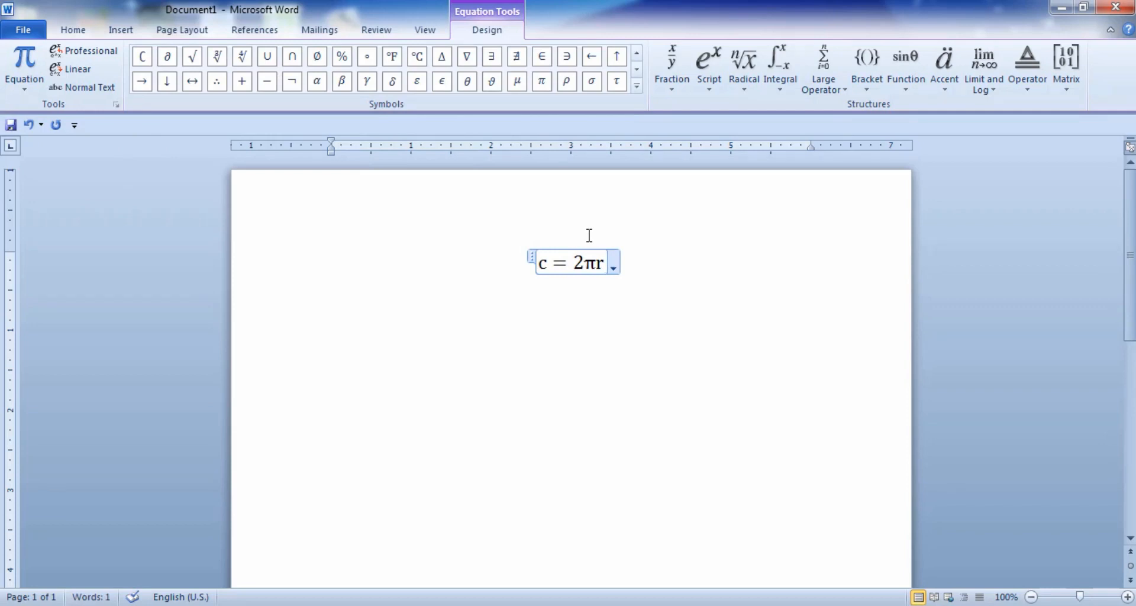
{"action": "left_click", "coordinate": [521, 294]}
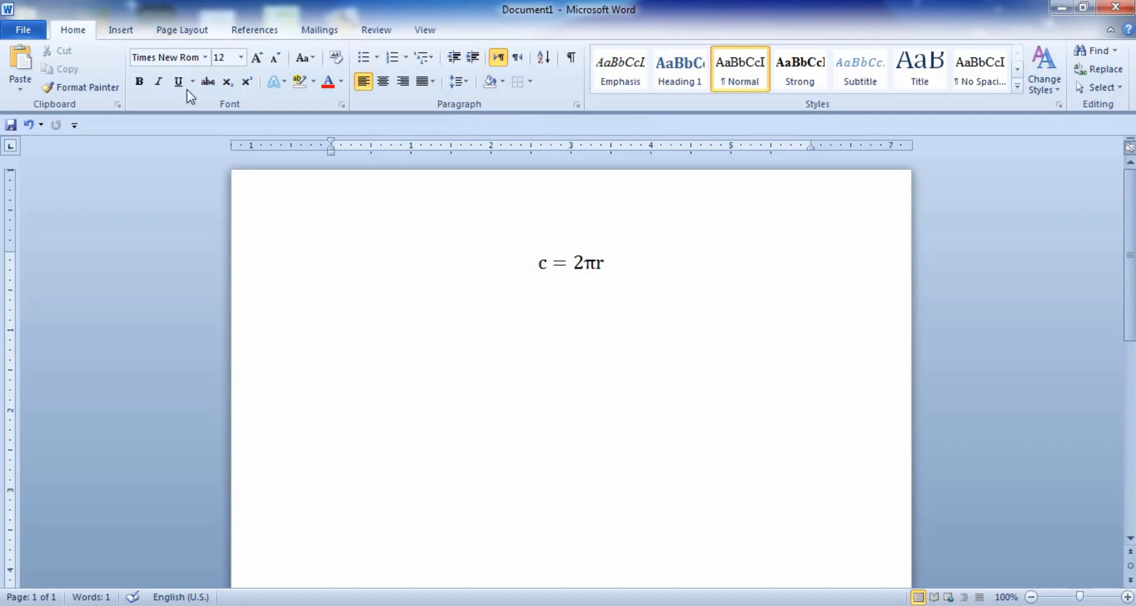
Step: Insert a new equation below c = 2πr and enter Area = π, taking π from the Basic Math symbols
{"action": "left_click", "coordinate": [120, 33]}
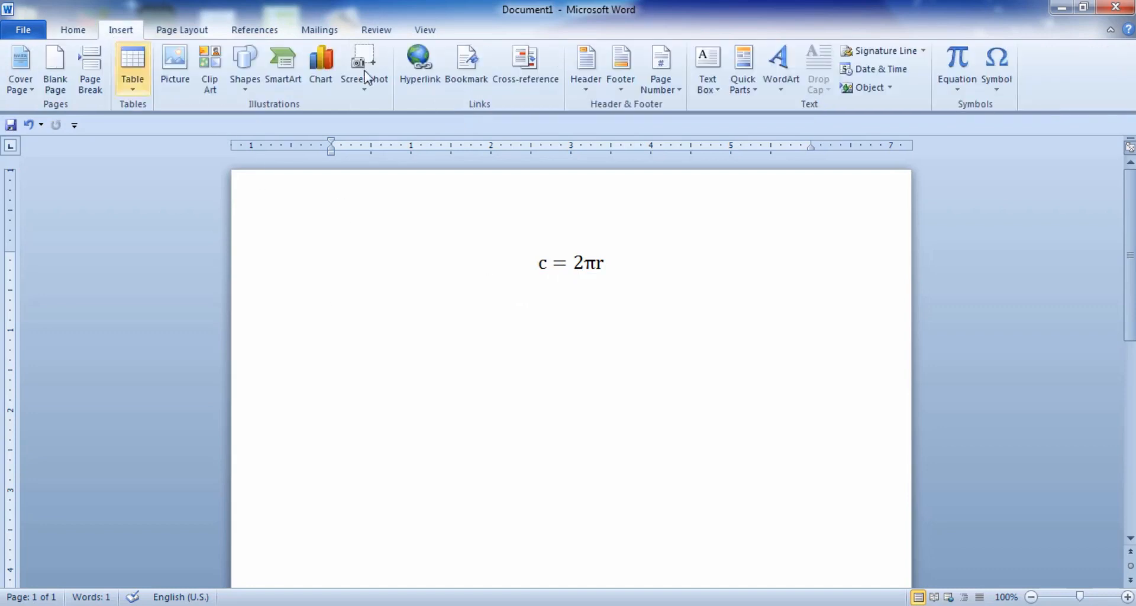
{"action": "left_click", "coordinate": [968, 66]}
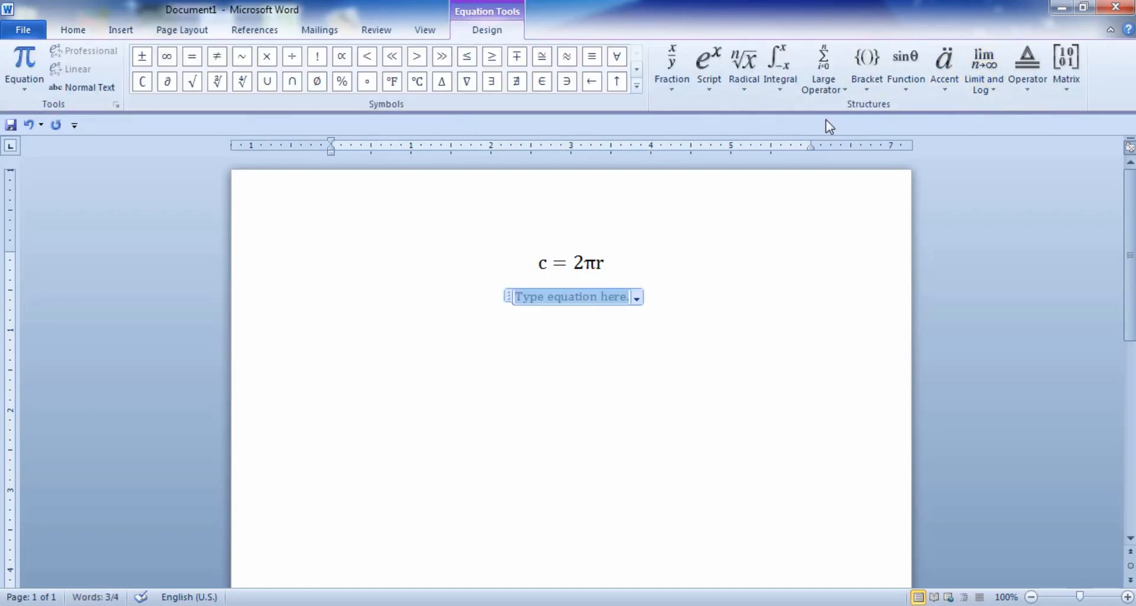
{"action": "type", "text": "A"}
{"action": "key", "text": "BackSpace"}
{"action": "type", "text": "Ar"}
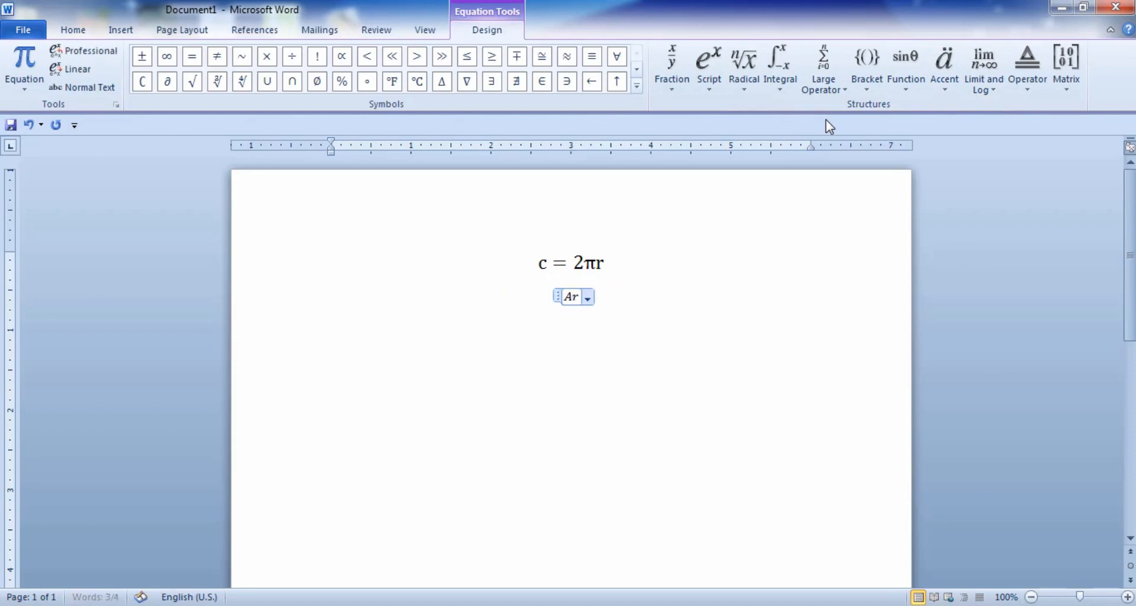
{"action": "type", "text": "ea ="}
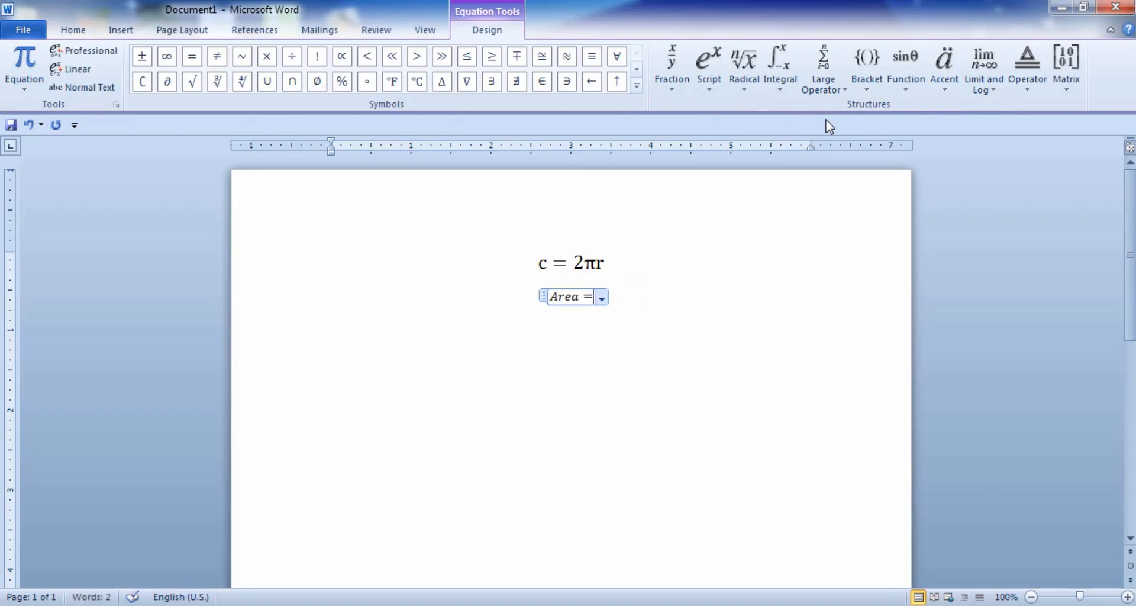
{"action": "left_click", "coordinate": [636, 88]}
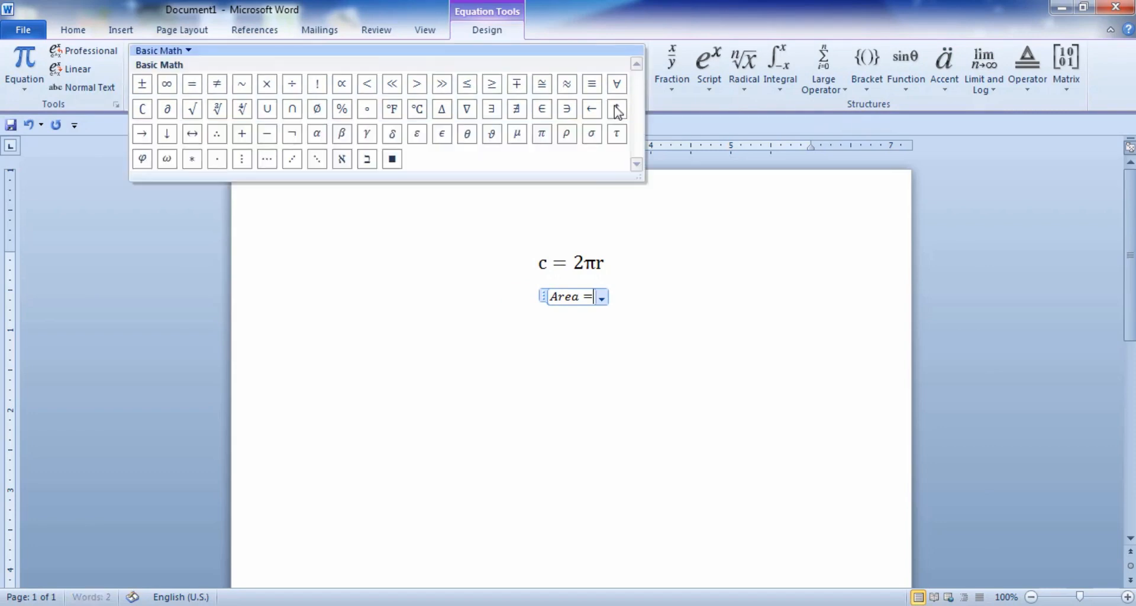
{"action": "left_click", "coordinate": [540, 137]}
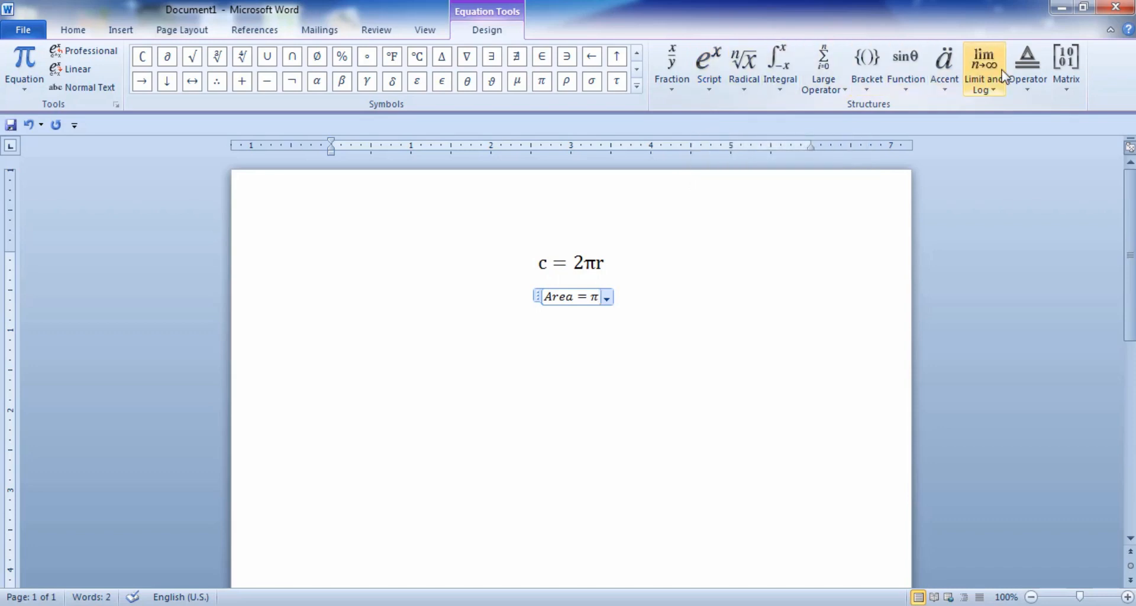
Step: Complete the area equation with a superscript structure holding base r and exponent 2, and leave the equation
{"action": "left_click", "coordinate": [710, 83]}
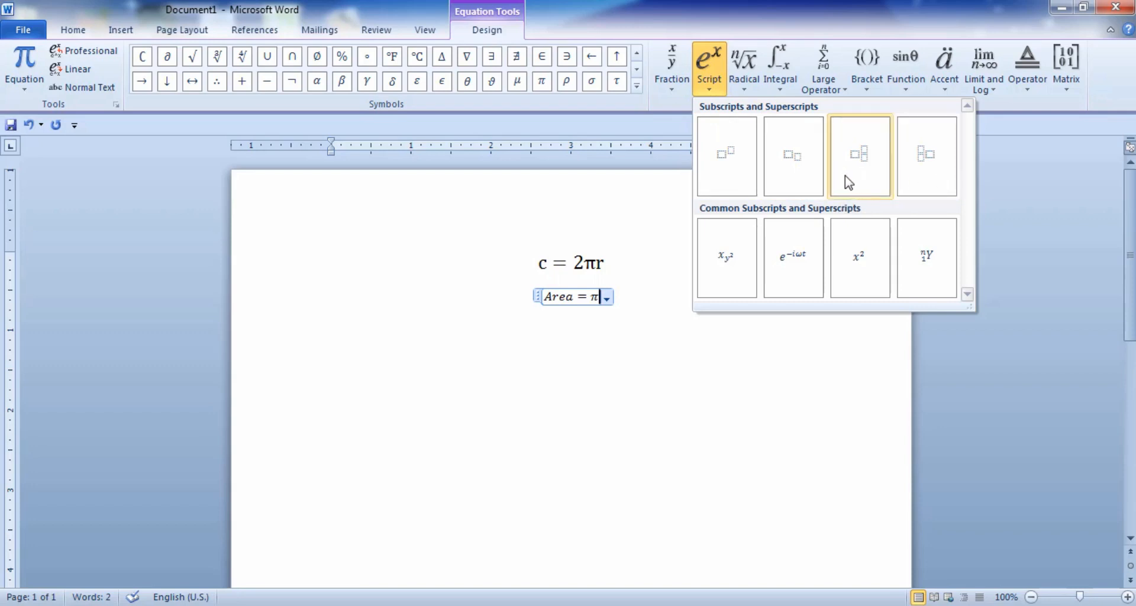
{"action": "left_click", "coordinate": [734, 177]}
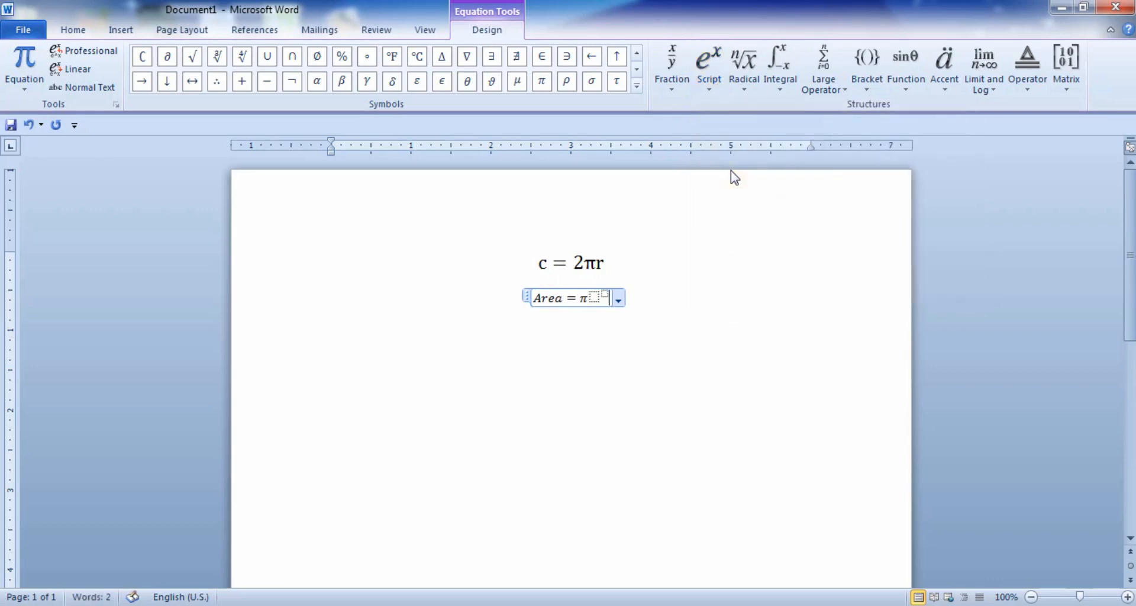
{"action": "key", "text": "Left"}
{"action": "key", "text": "Left"}
{"action": "type", "text": "r"}
{"action": "key", "text": "Right"}
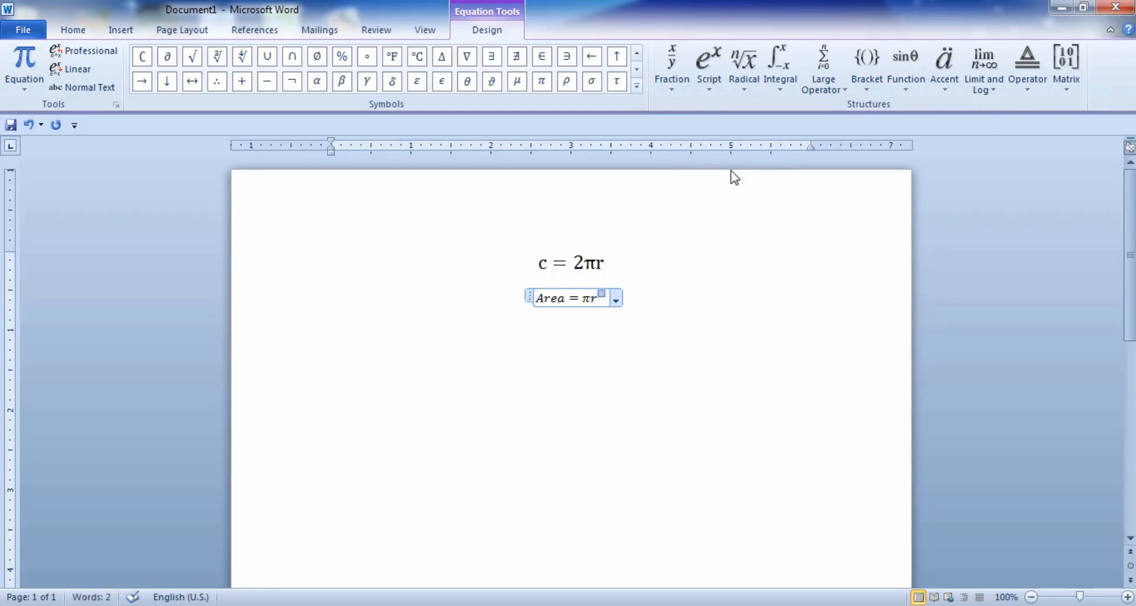
{"action": "type", "text": "2"}
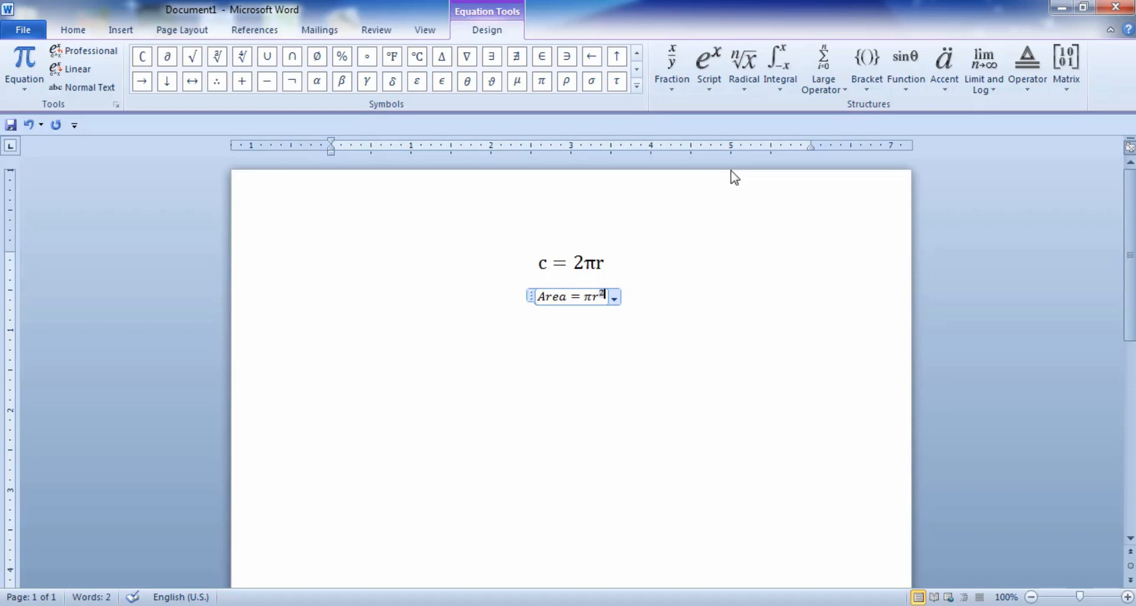
{"action": "key", "text": "Return"}
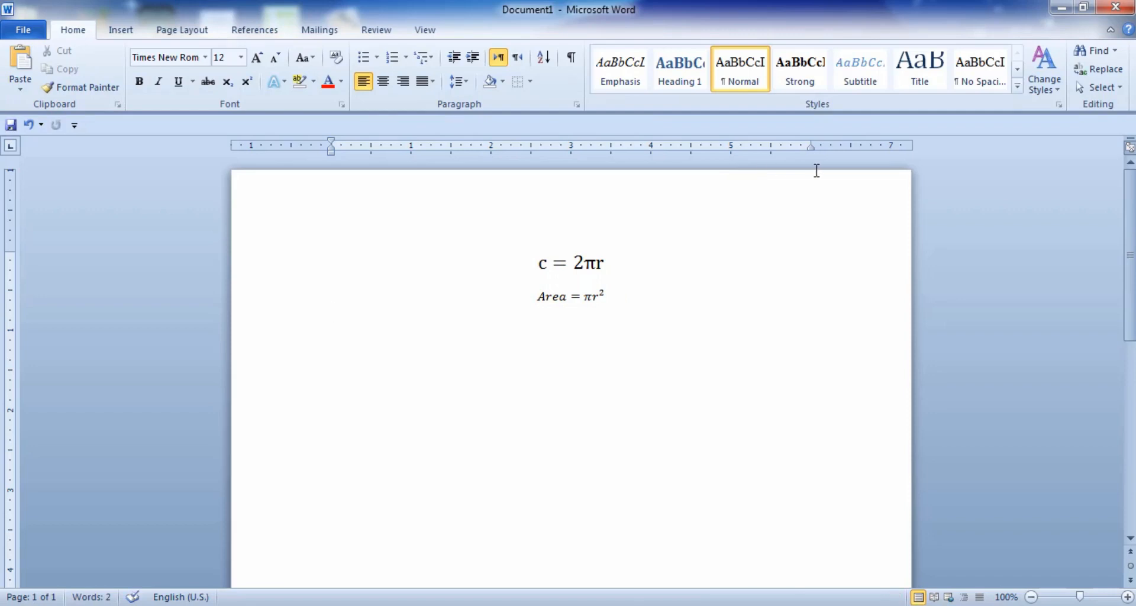
Step: Examine the equation structure galleries from Fraction through Matrix in a new empty equation, and delete that equation
{"action": "left_click", "coordinate": [122, 31]}
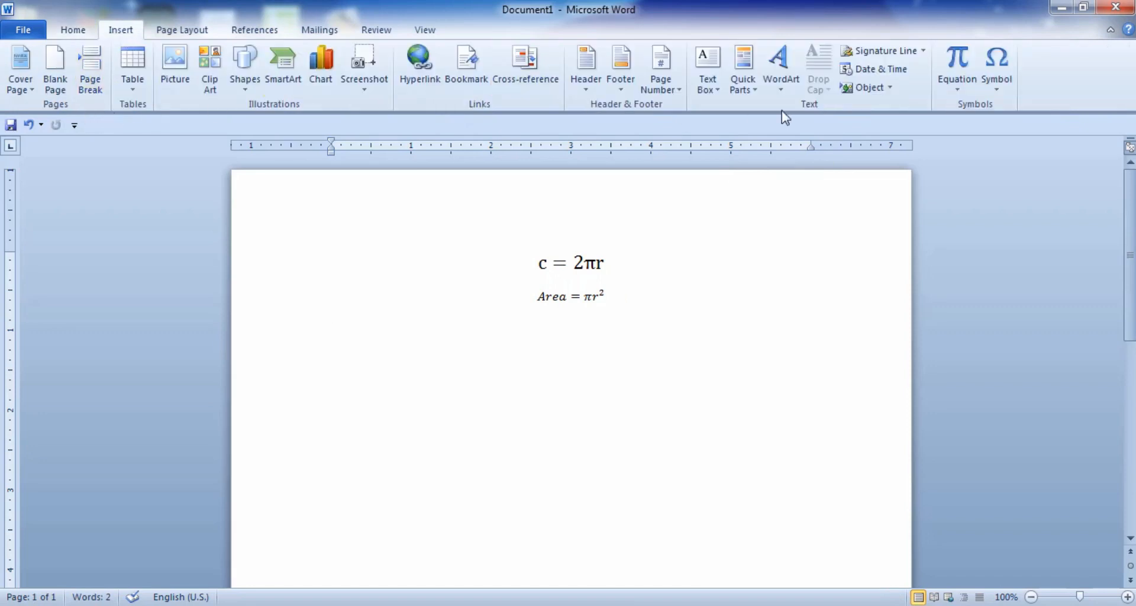
{"action": "left_click", "coordinate": [959, 64]}
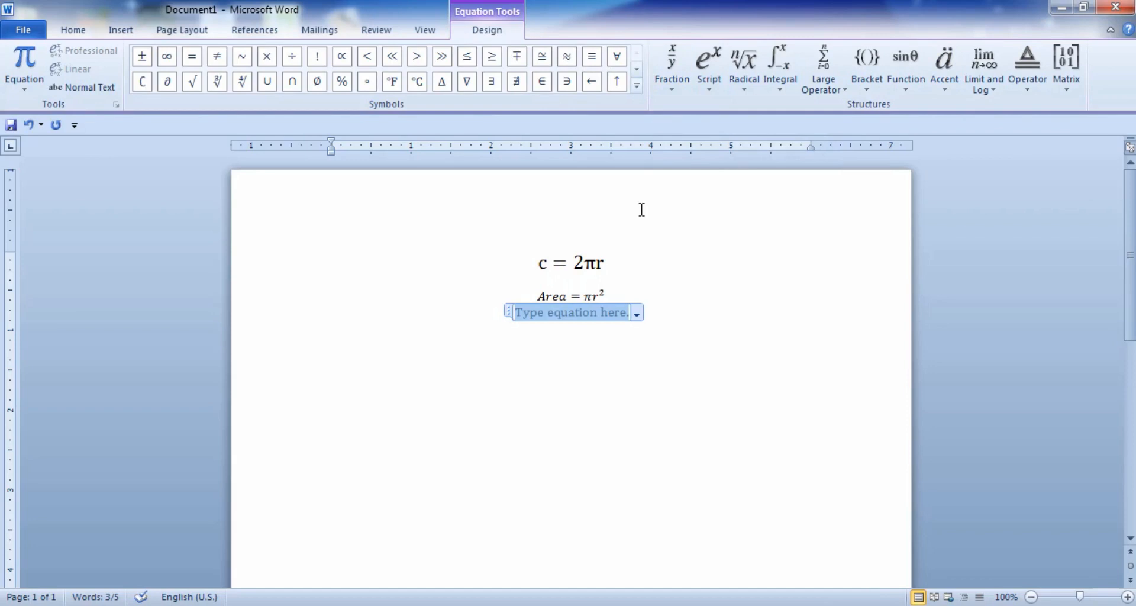
{"action": "left_click", "coordinate": [673, 89]}
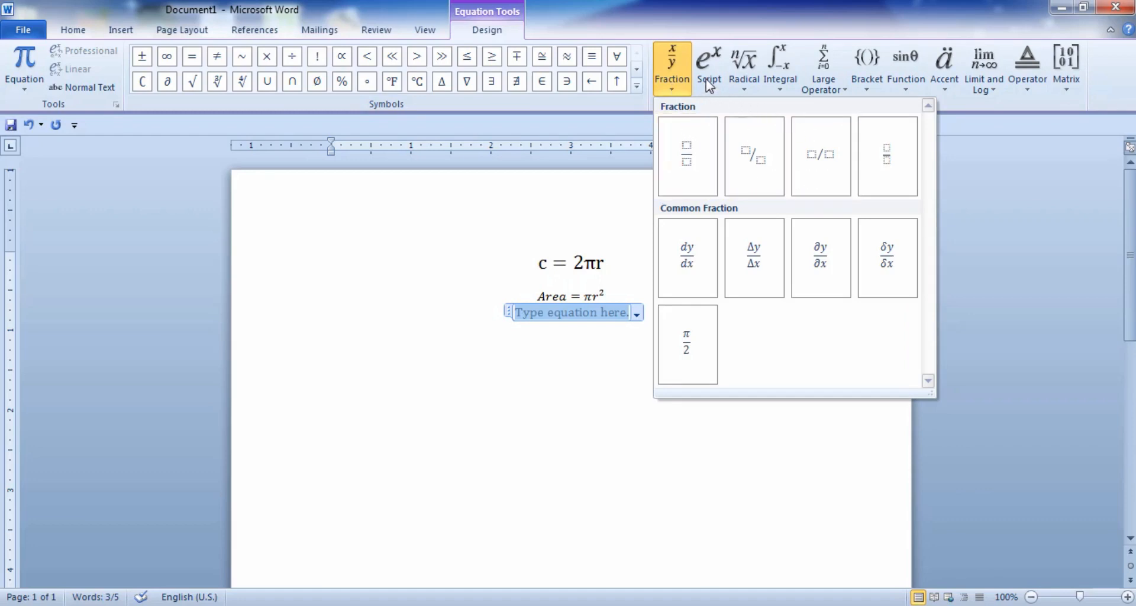
{"action": "left_click", "coordinate": [743, 83]}
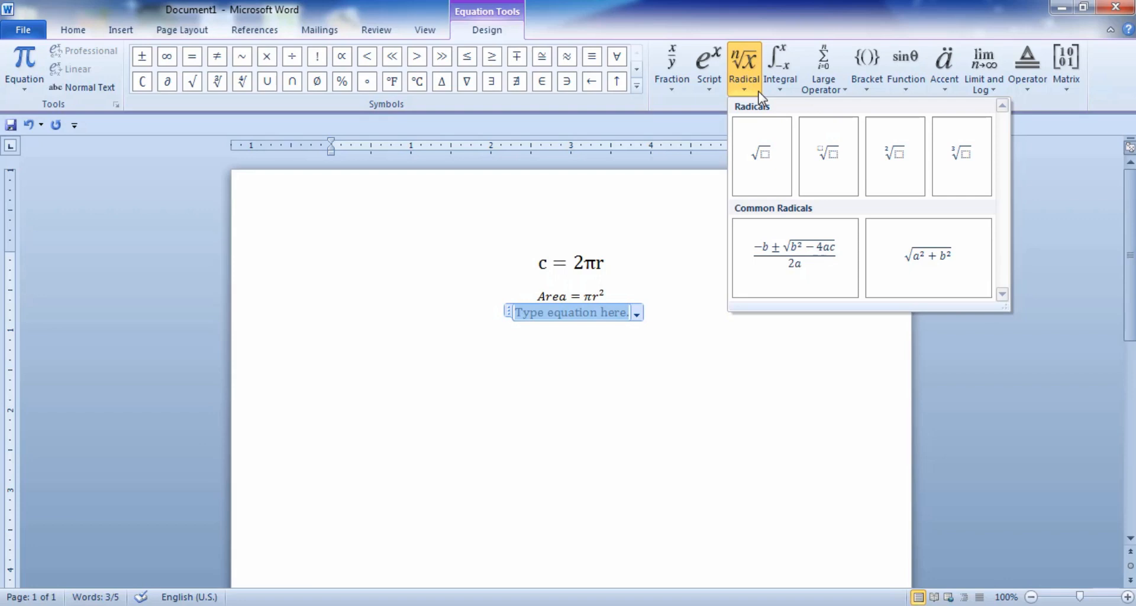
{"action": "left_click", "coordinate": [786, 85]}
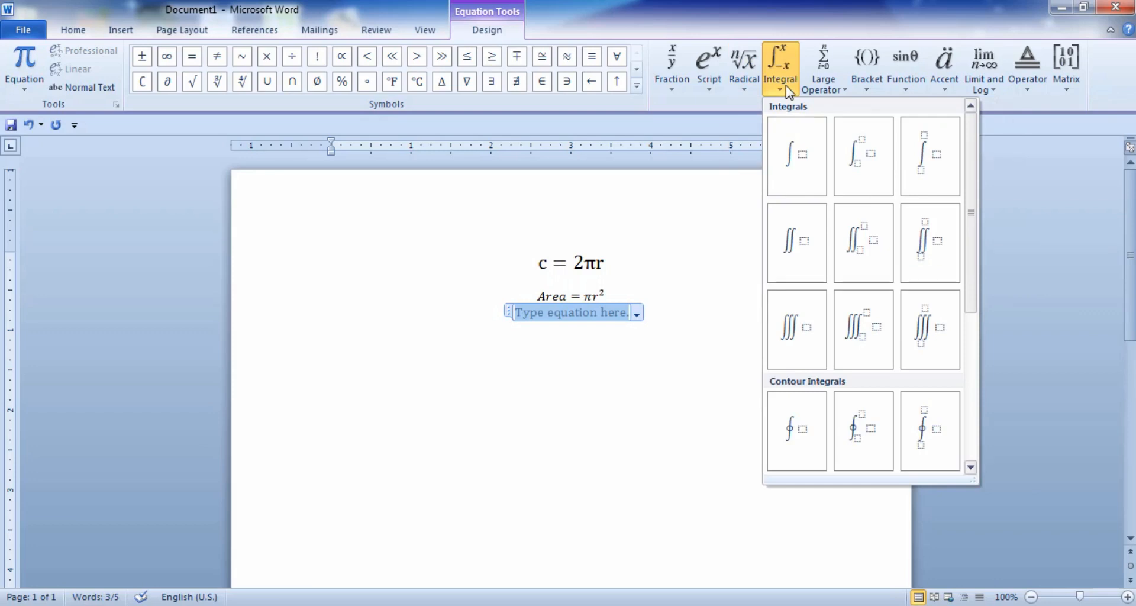
{"action": "left_click", "coordinate": [843, 90]}
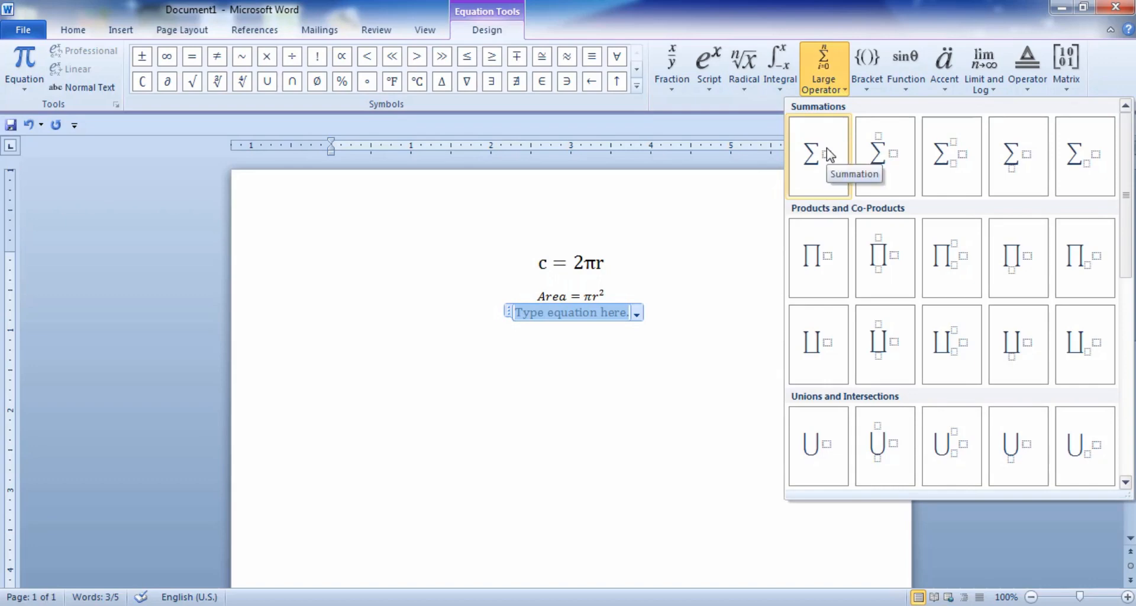
{"action": "left_click", "coordinate": [867, 80]}
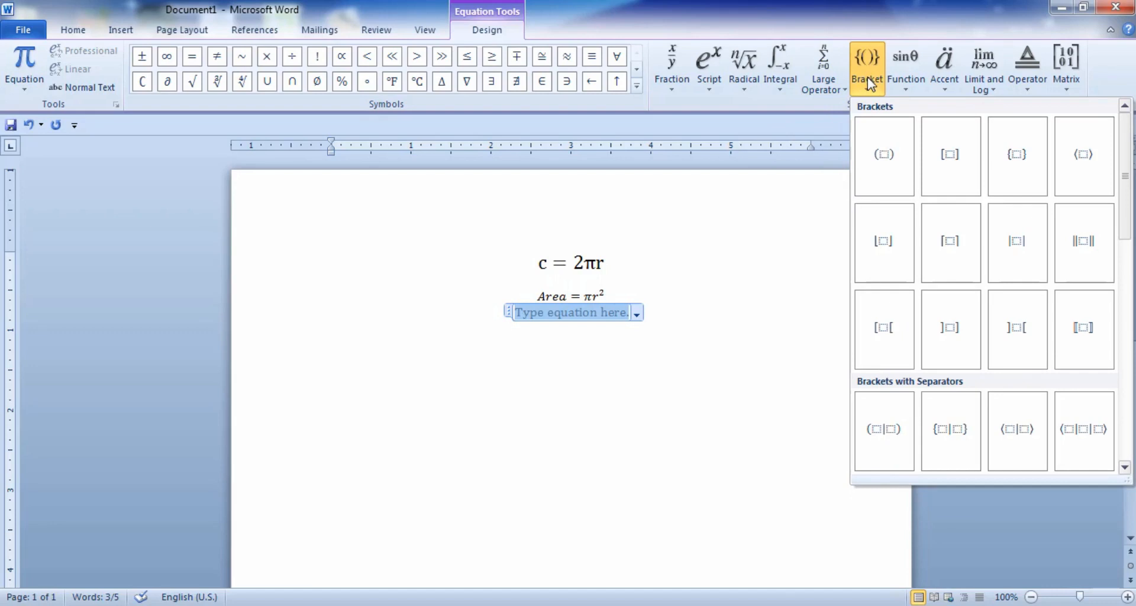
{"action": "left_click", "coordinate": [908, 86]}
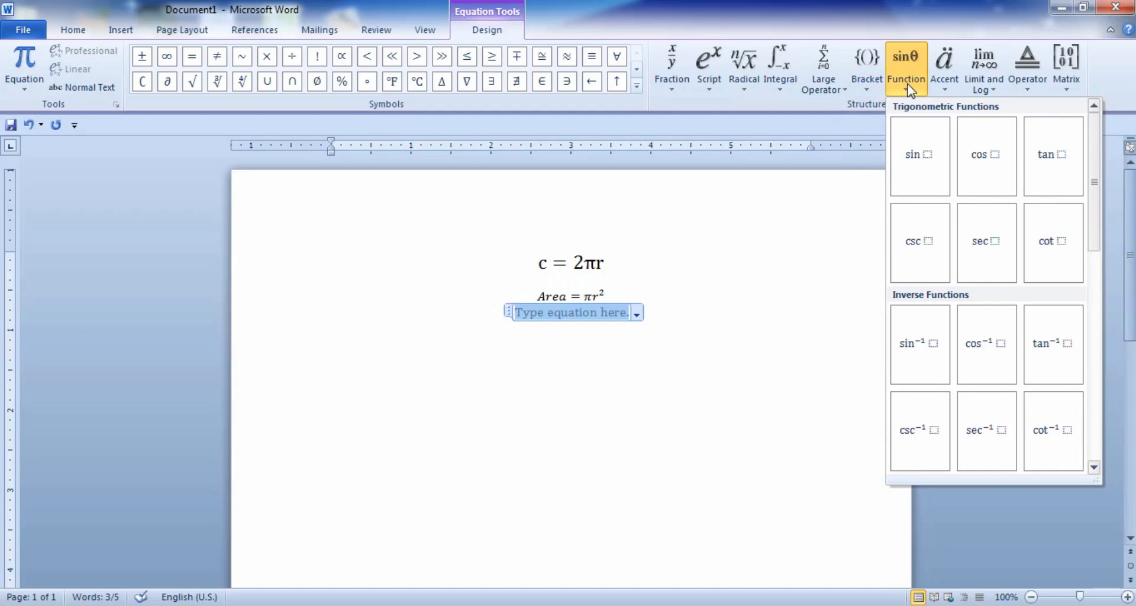
{"action": "left_click", "coordinate": [944, 88]}
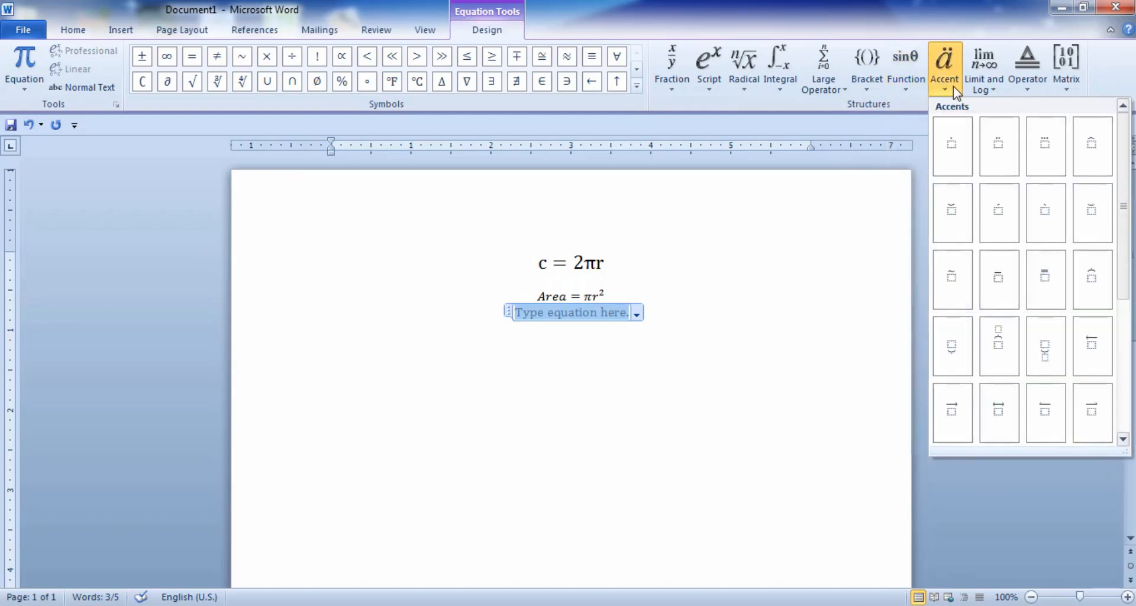
{"action": "left_click", "coordinate": [987, 91]}
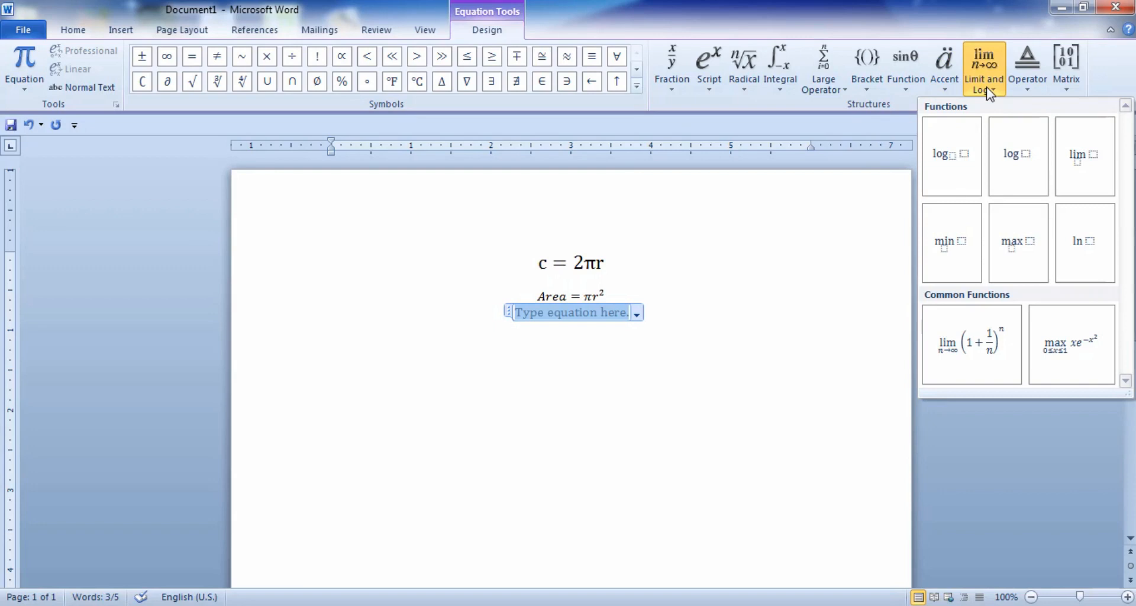
{"action": "left_click", "coordinate": [1063, 89]}
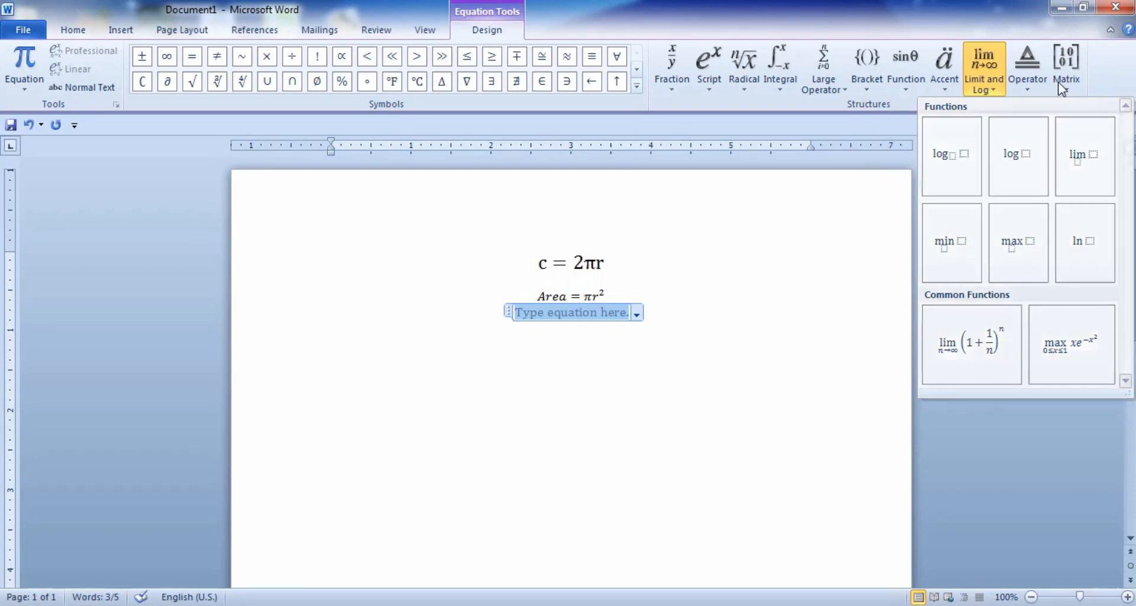
{"action": "left_click", "coordinate": [1031, 84]}
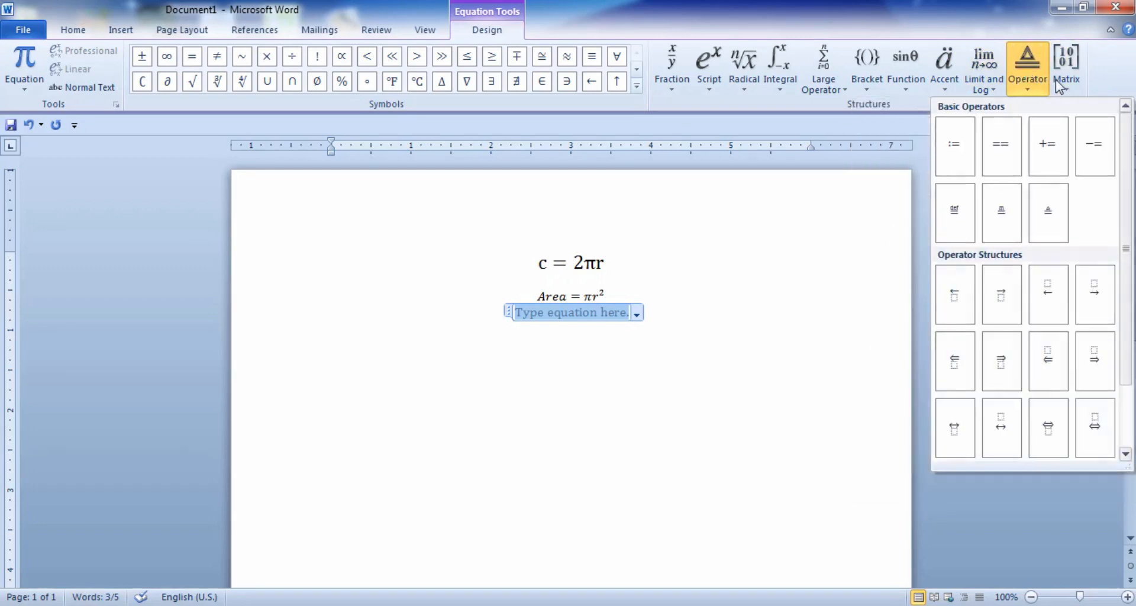
{"action": "left_click", "coordinate": [1057, 82]}
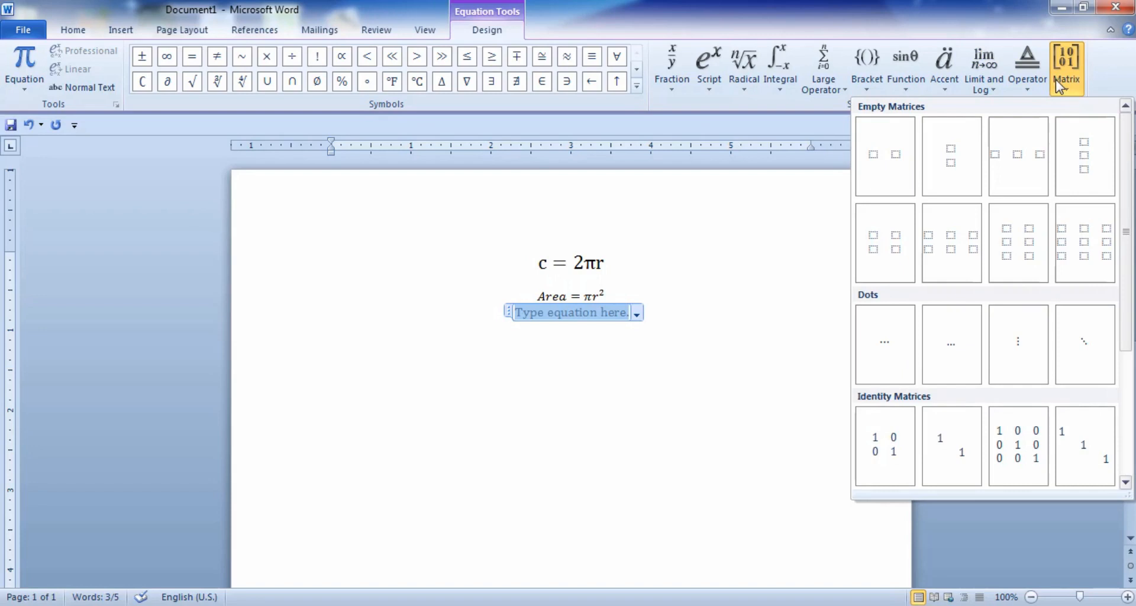
{"action": "left_click", "coordinate": [747, 63]}
{"action": "left_click", "coordinate": [690, 79]}
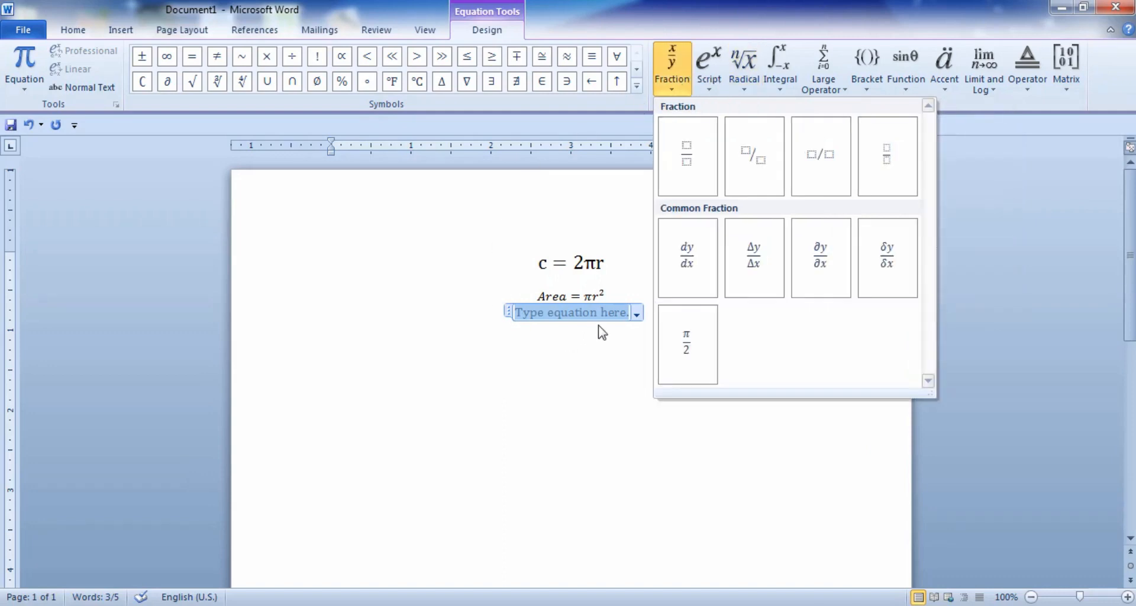
{"action": "left_click", "coordinate": [634, 318]}
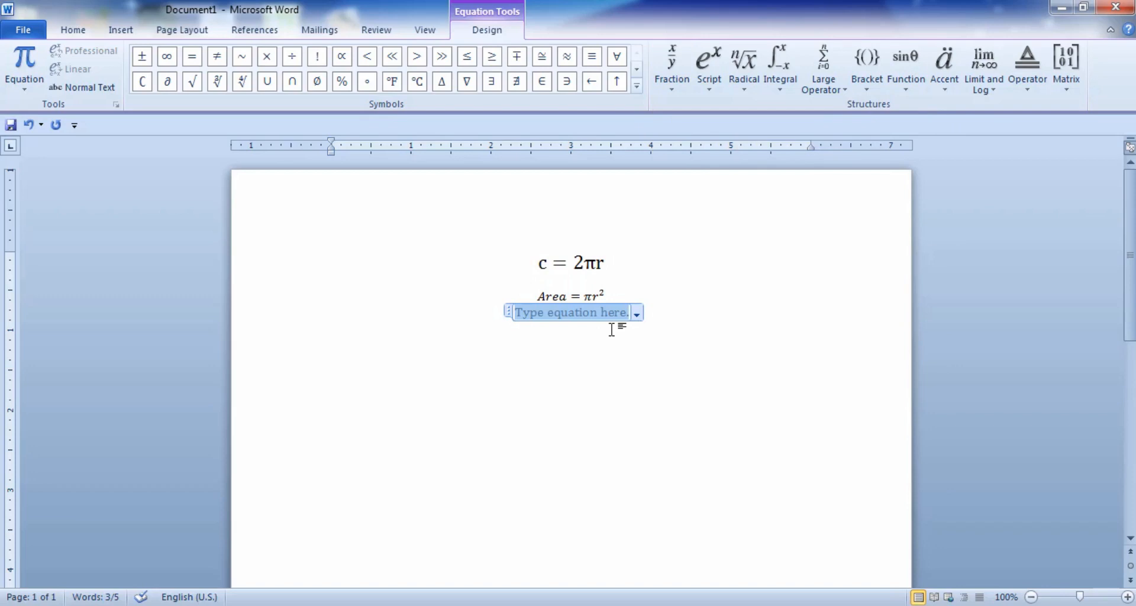
{"action": "key", "text": "Delete"}
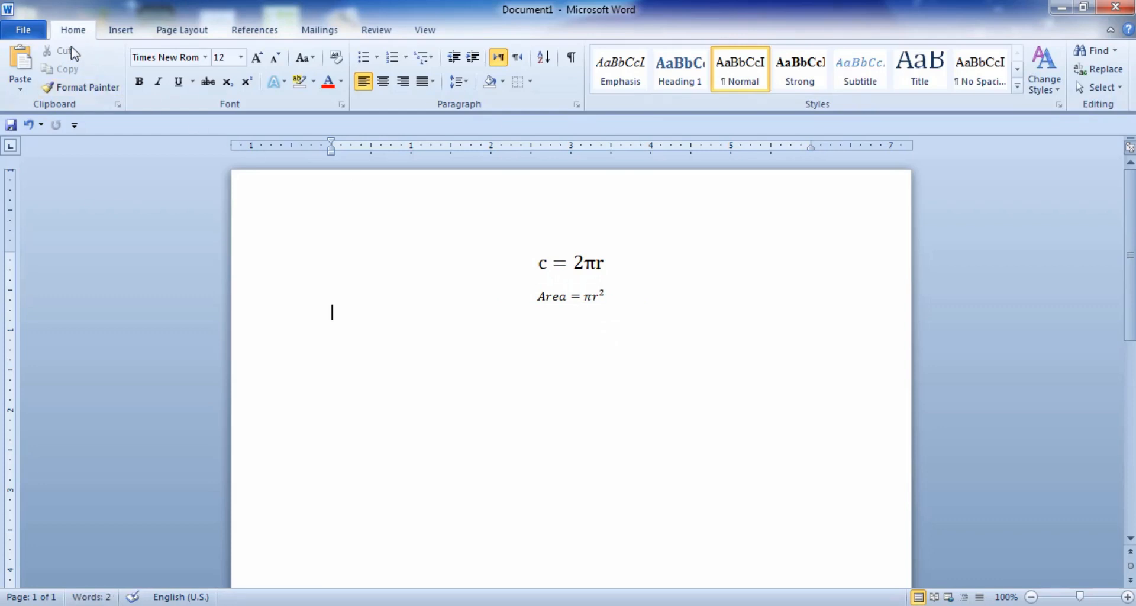
Step: Increase the font size of the blank line below the area equation to 24
{"action": "left_click", "coordinate": [257, 57]}
{"action": "left_click", "coordinate": [257, 57]}
{"action": "left_click", "coordinate": [257, 58]}
{"action": "left_click", "coordinate": [256, 58]}
{"action": "left_click", "coordinate": [257, 58]}
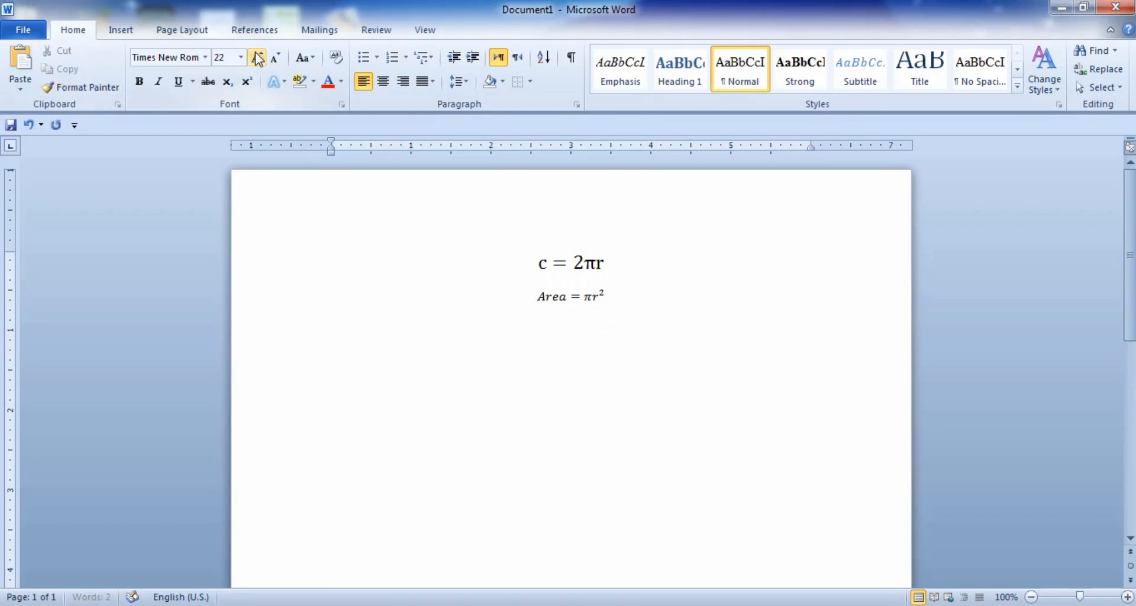
{"action": "left_click", "coordinate": [257, 58]}
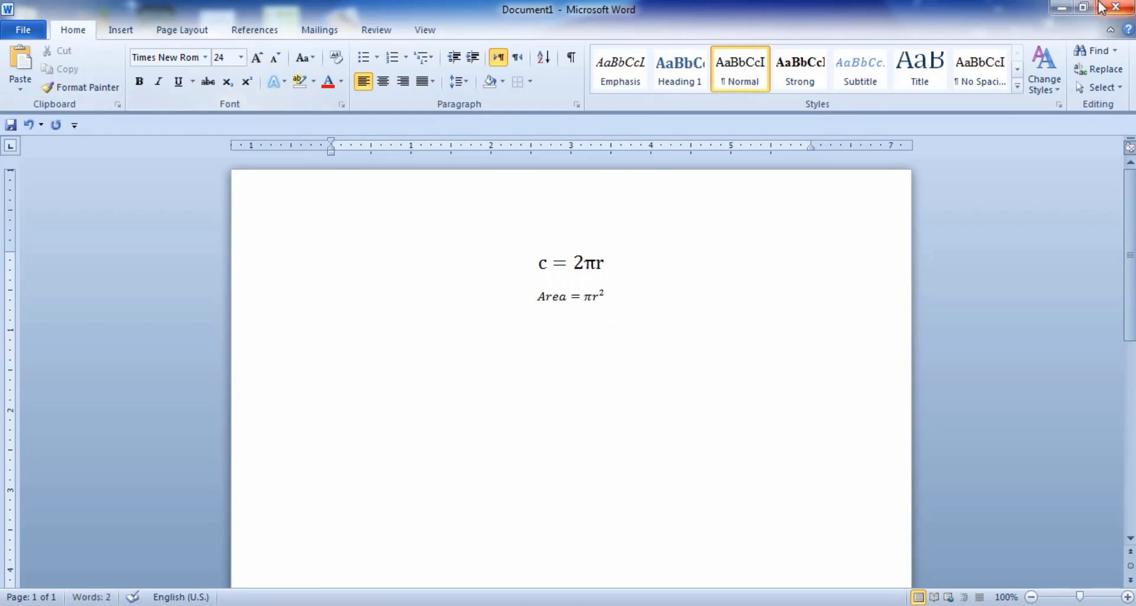
Step: Open the WhatsApp image from the desktop in Windows Photo Viewer, examine its handwritten formulas, and return to the Word document
{"action": "left_click", "coordinate": [1056, 11]}
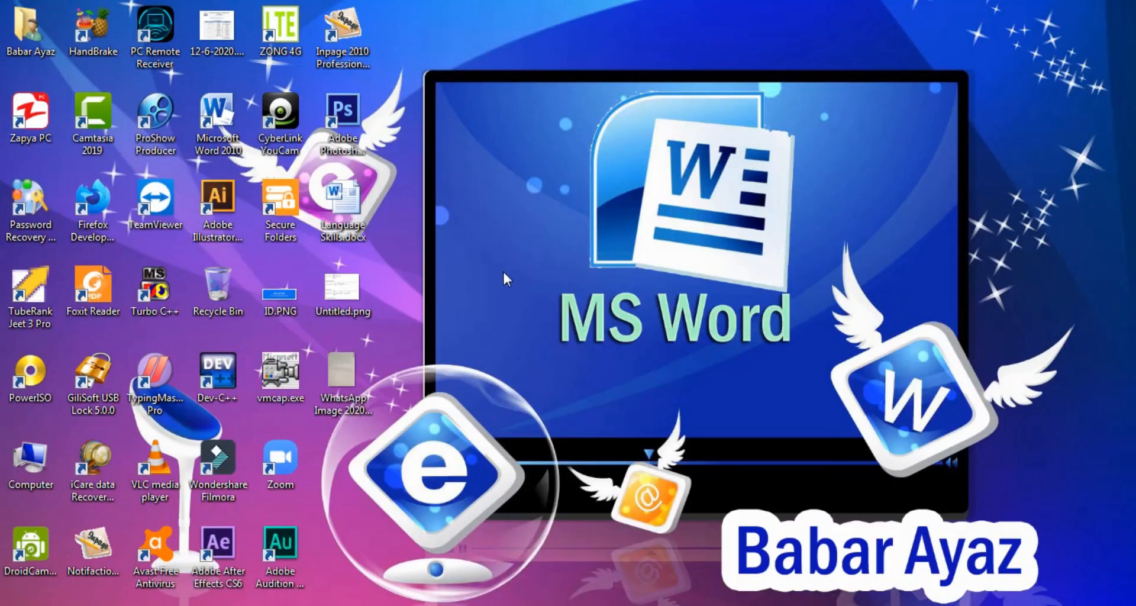
{"action": "double_click", "coordinate": [351, 370]}
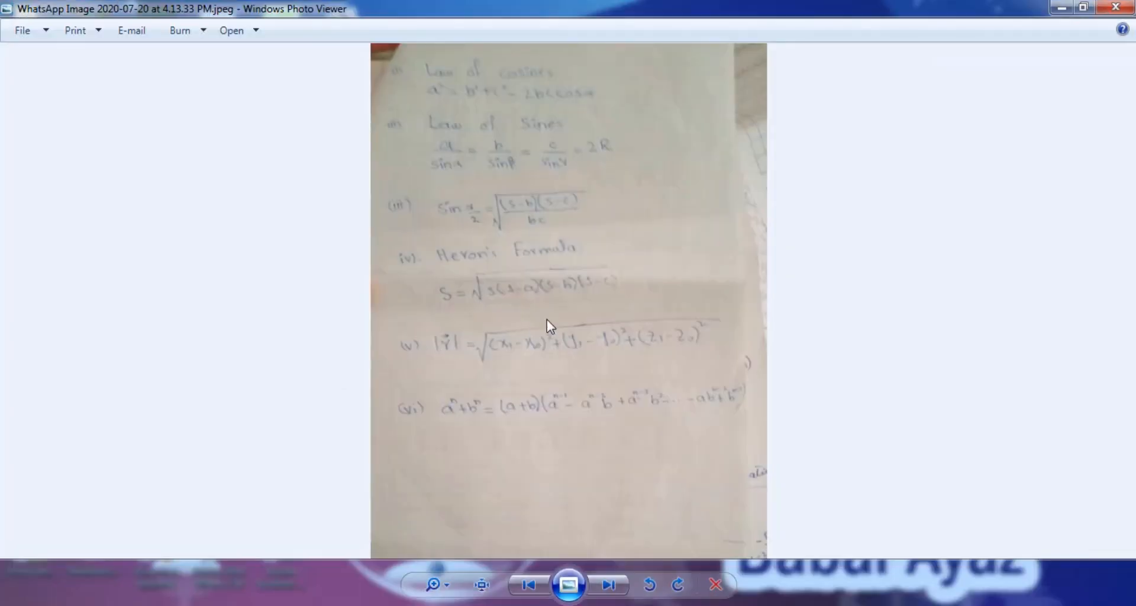
{"action": "scroll", "coordinate": [547, 320], "scroll_direction": "up", "scroll_amount": 3}
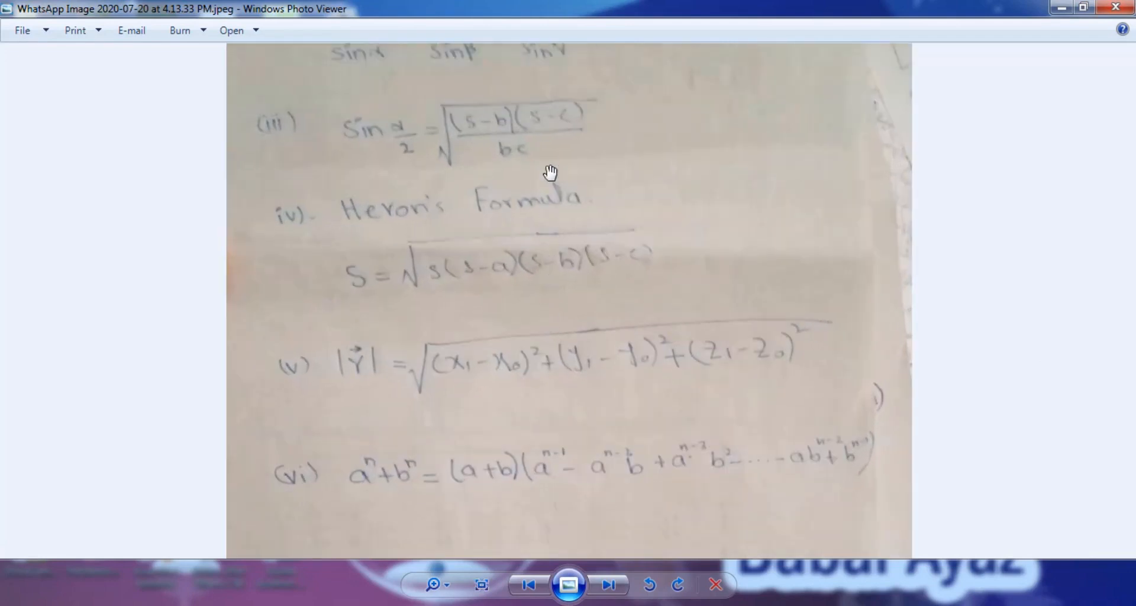
{"action": "left_click_drag", "start_coordinate": [546, 171], "coordinate": [568, 352]}
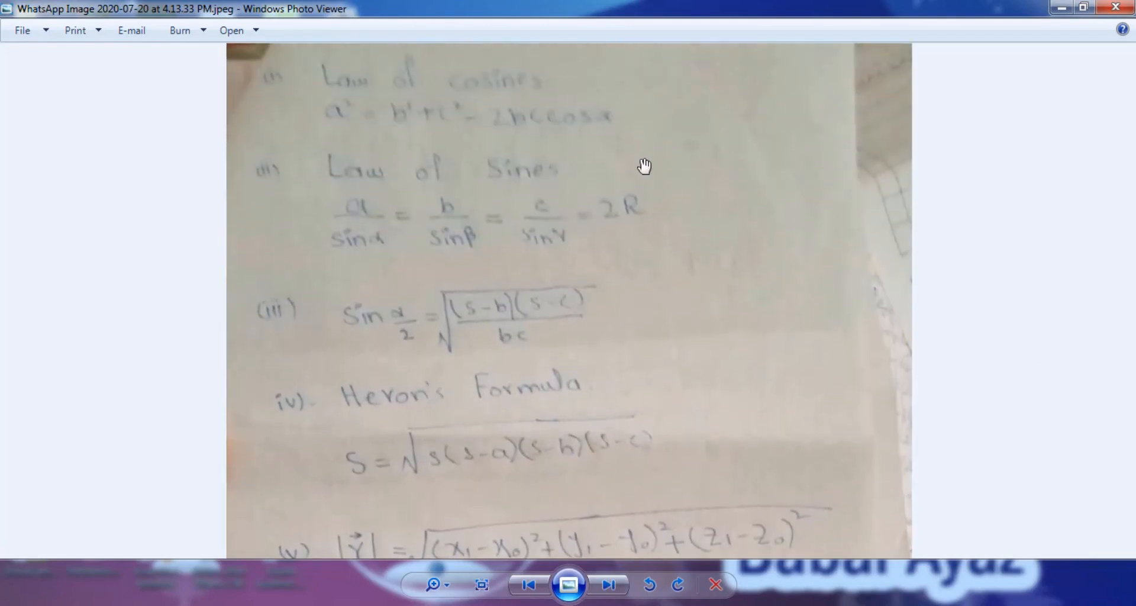
{"action": "left_click_drag", "start_coordinate": [618, 211], "coordinate": [609, 223]}
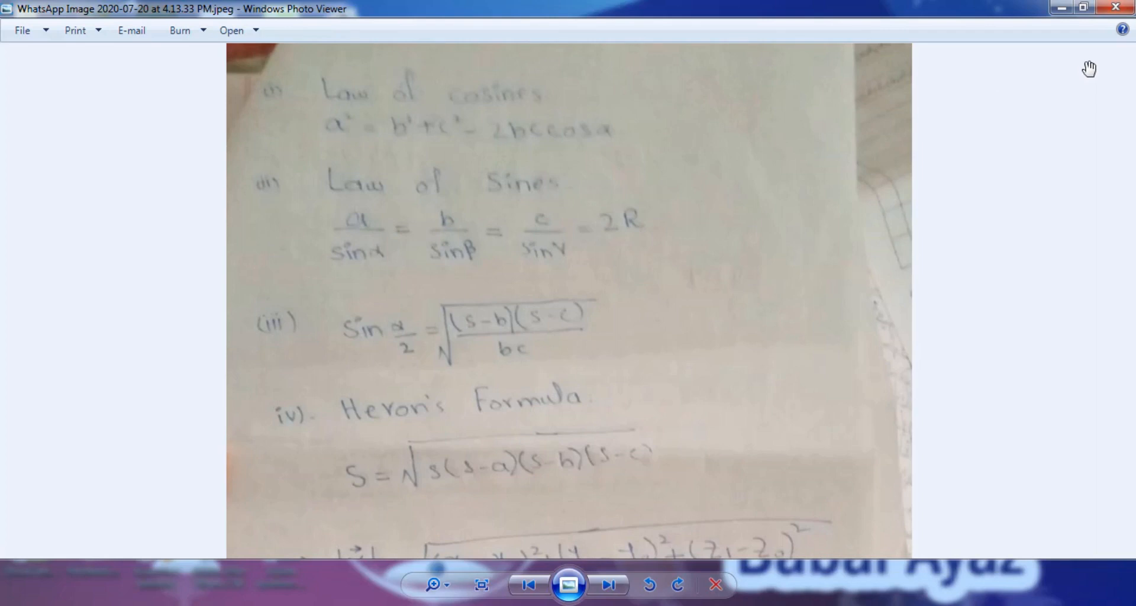
{"action": "left_click", "coordinate": [1062, 7]}
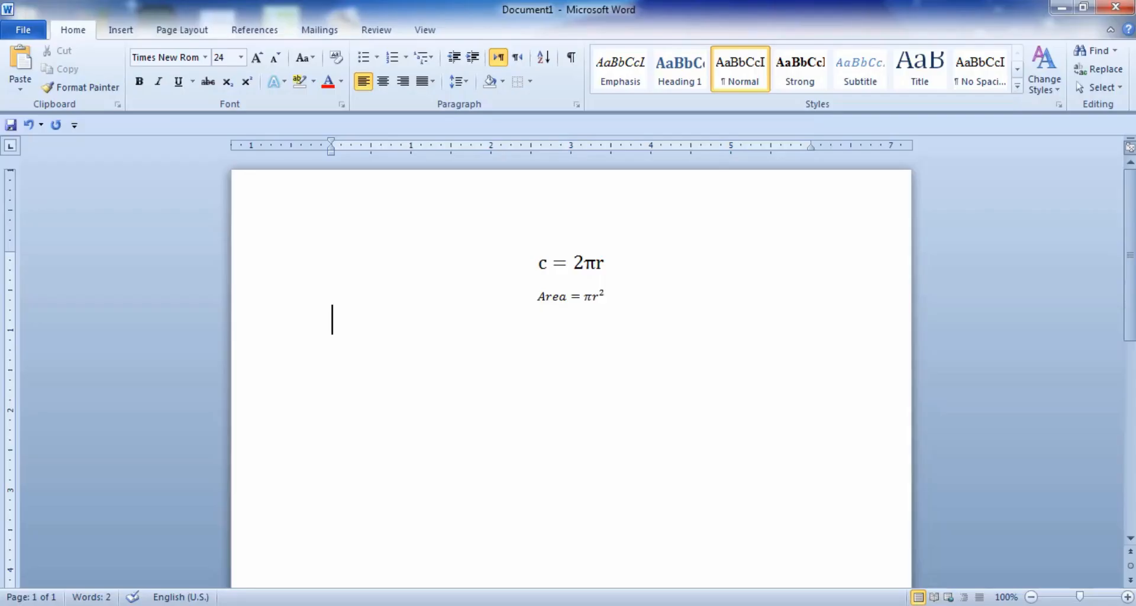
Step: Insert a new equation below the area equation with a superscript structure holding base a and exponent 2
{"action": "left_click", "coordinate": [121, 30]}
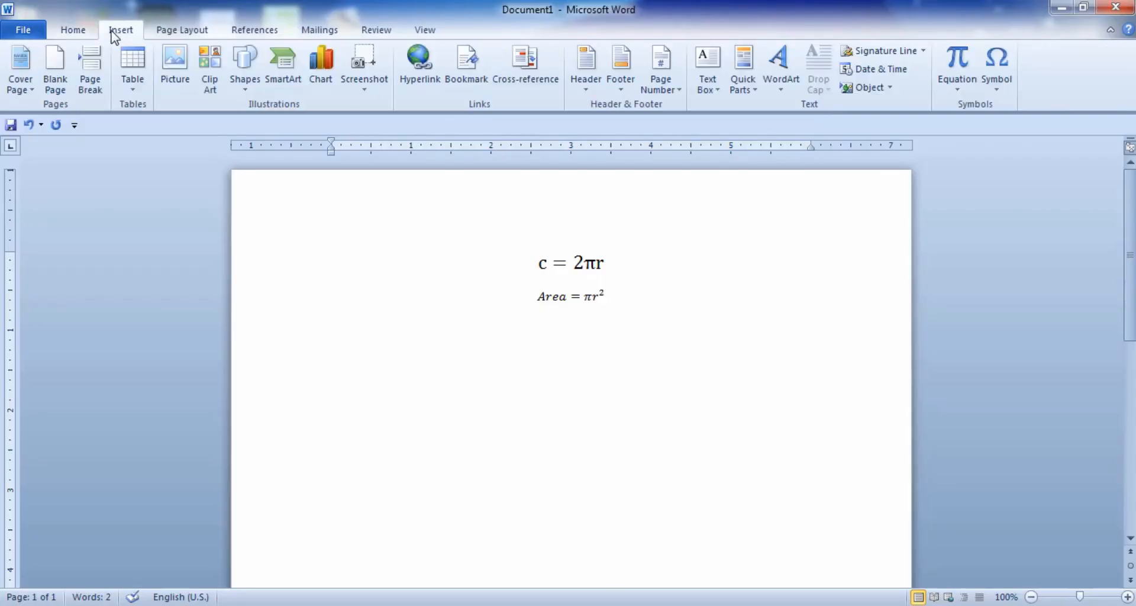
{"action": "left_click", "coordinate": [956, 58]}
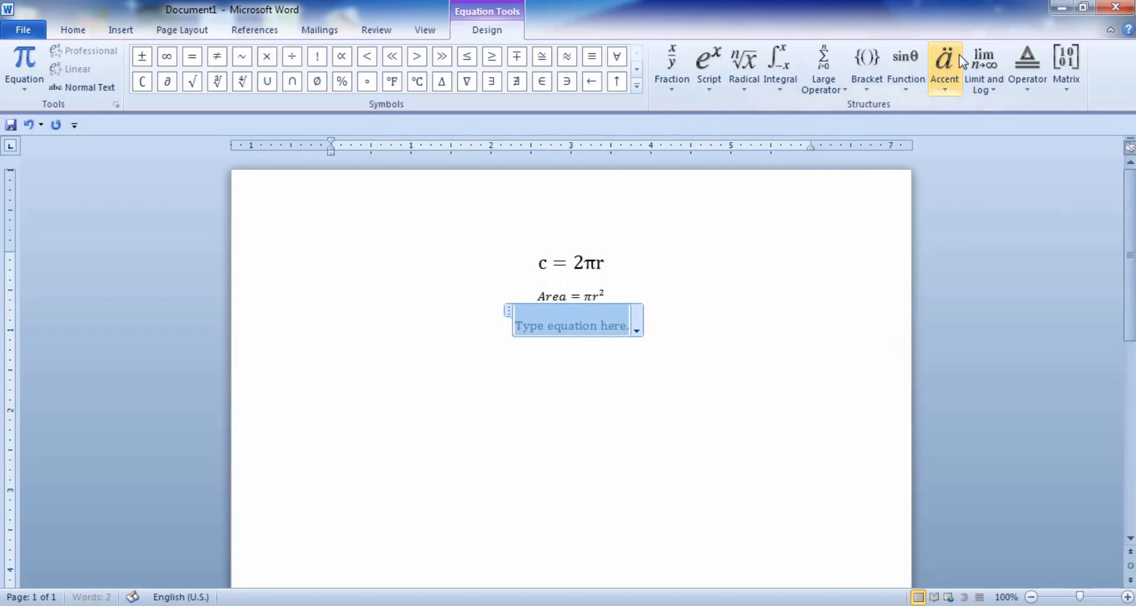
{"action": "left_click", "coordinate": [715, 90]}
{"action": "left_click", "coordinate": [725, 179]}
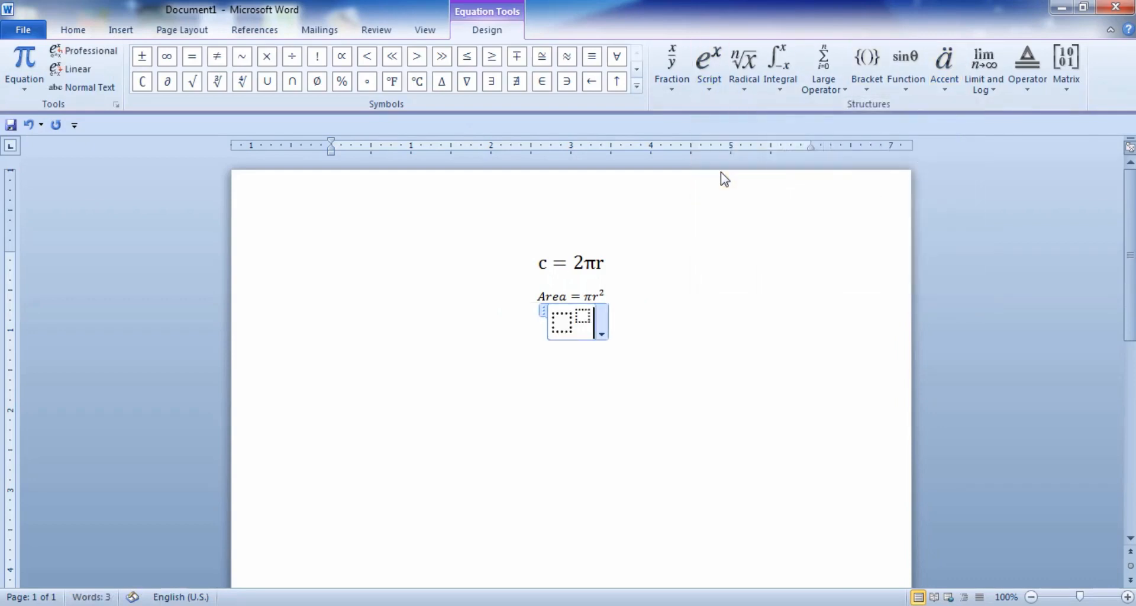
{"action": "type", "text": "a"}
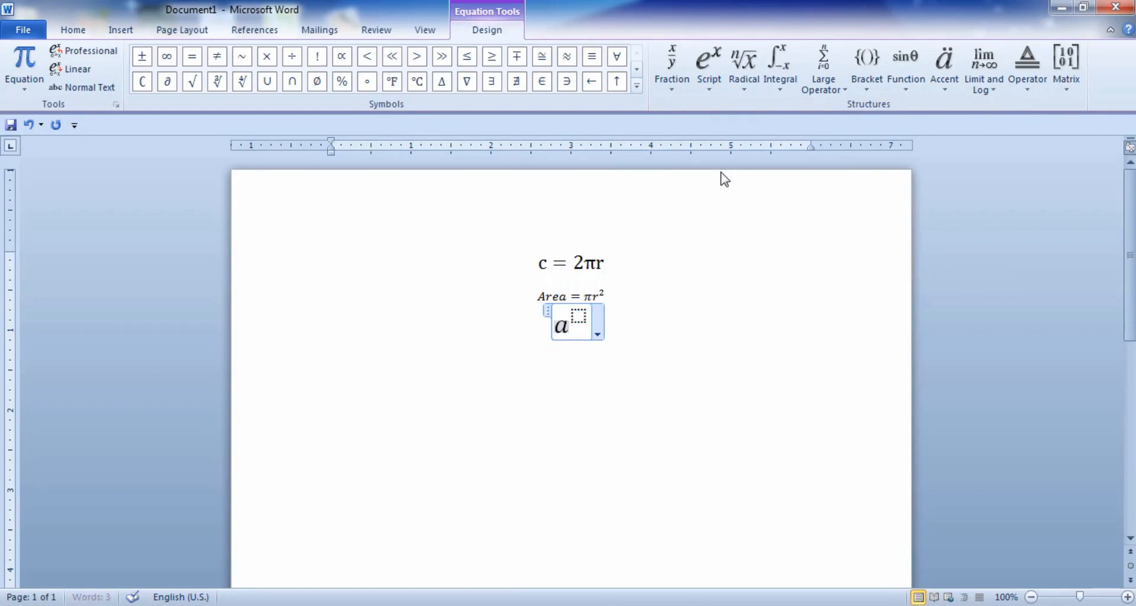
{"action": "key", "text": "Right"}
{"action": "type", "text": "2"}
{"action": "key", "text": "Right"}
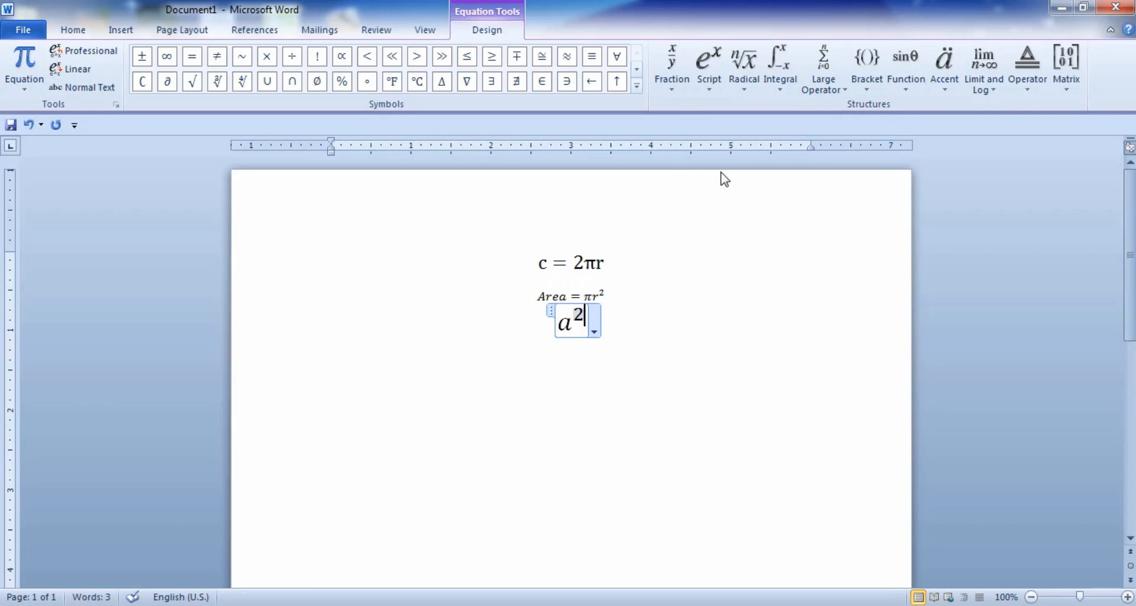
Step: Try adding a run of f characters after the 2 in the exponent, and delete them again
{"action": "type", "text": "ffffffff"}
{"action": "key", "text": "BackSpace"}
{"action": "key", "text": "BackSpace"}
{"action": "key", "text": "BackSpace"}
{"action": "key", "text": "BackSpace"}
{"action": "key", "text": "BackSpace"}
{"action": "key", "text": "BackSpace"}
{"action": "key", "text": "BackSpace"}
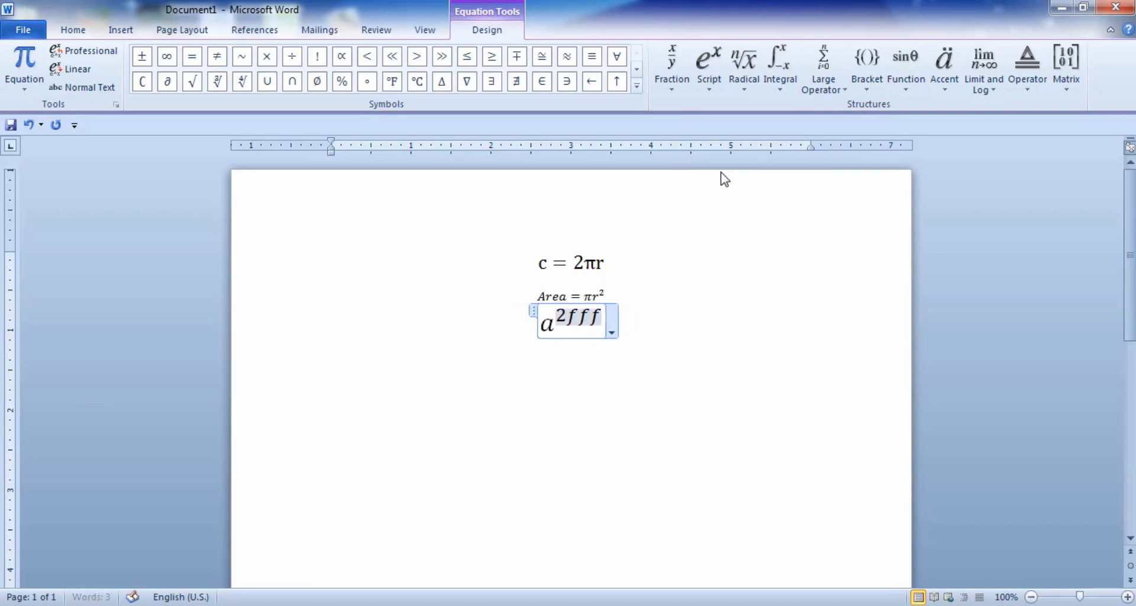
{"action": "key", "text": "BackSpace"}
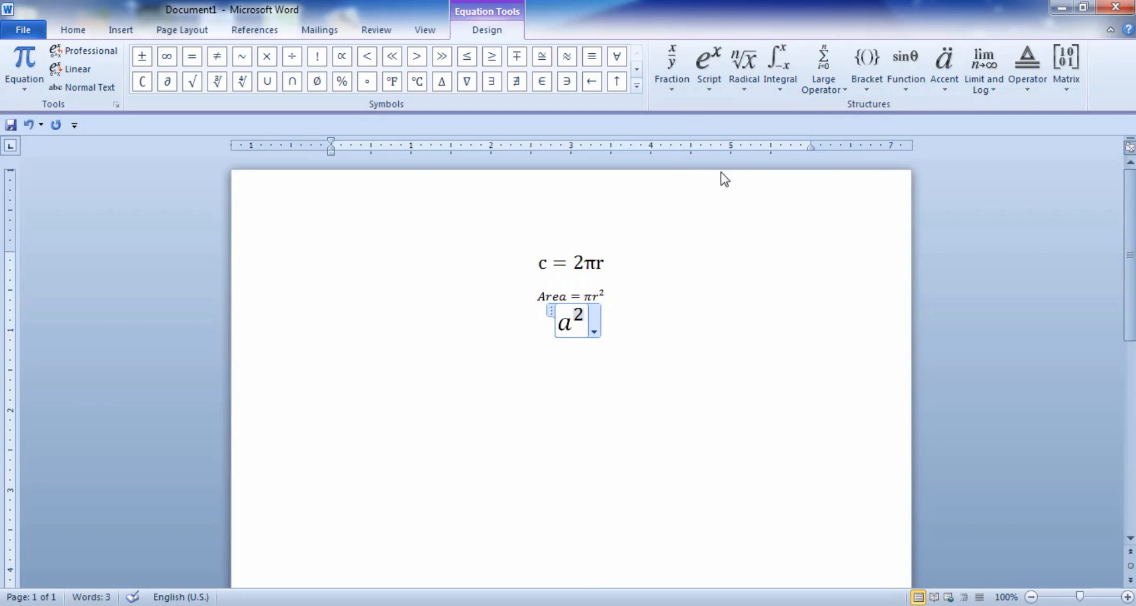